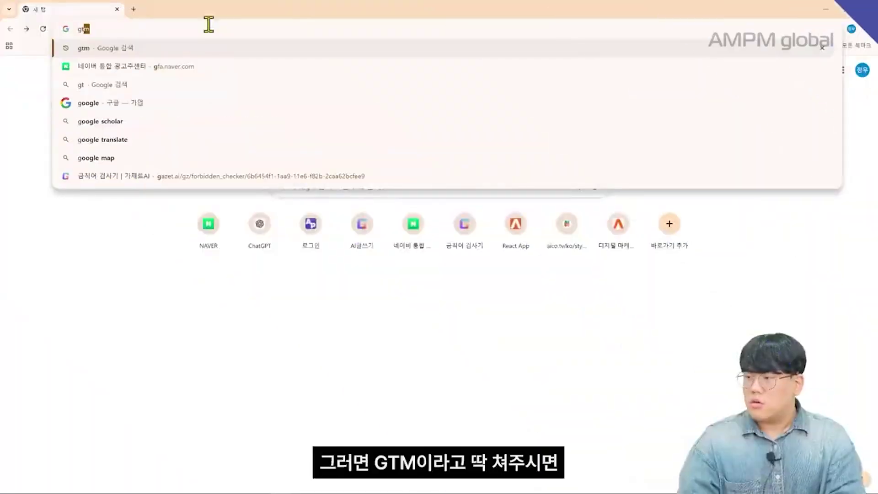
- Search the web for gtm, open Google Tag Manager, and start creating a new account
key("Return")
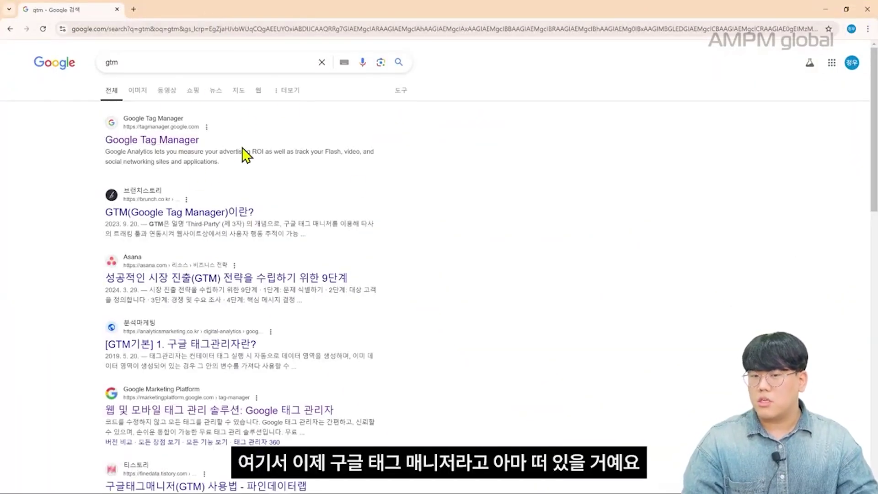
left_click(191, 141)
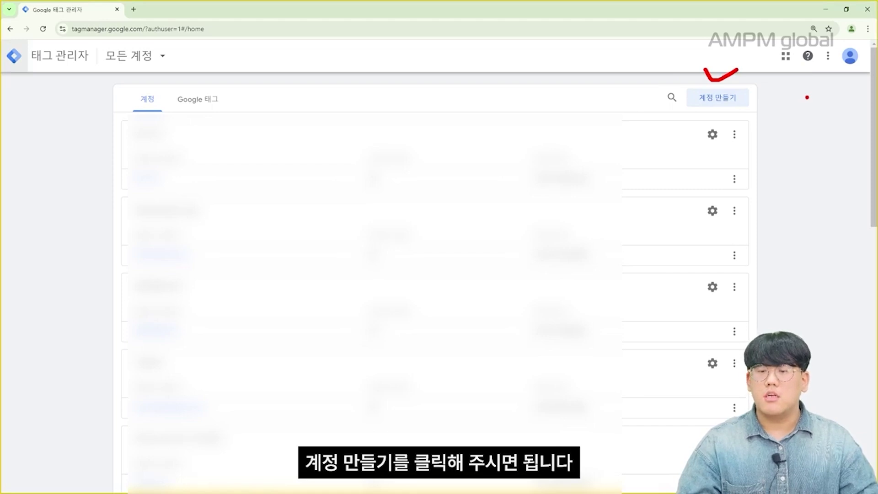
left_click(717, 101)
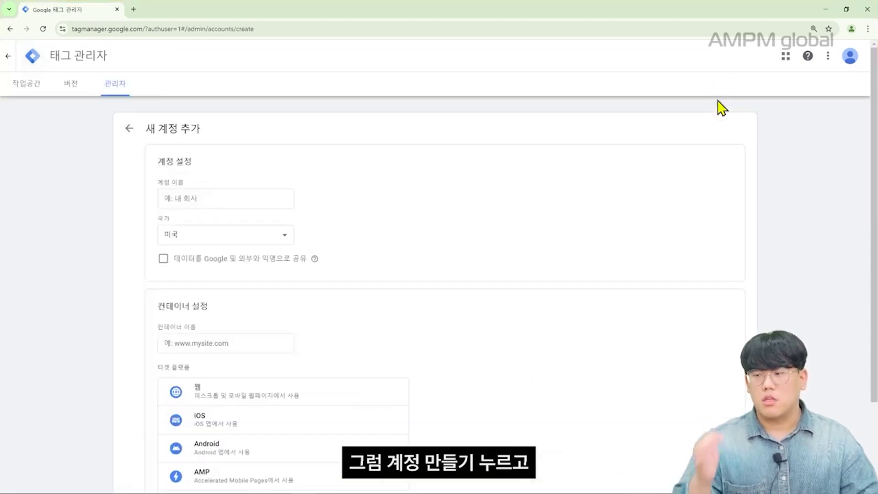
- Enter 마케팅학교 as the new account's name
left_click(237, 193)
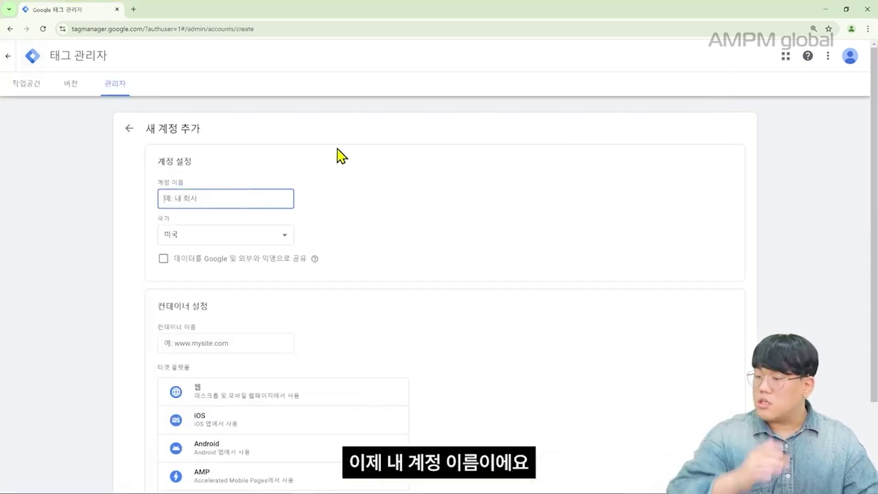
type("d")
key("BackSpace")
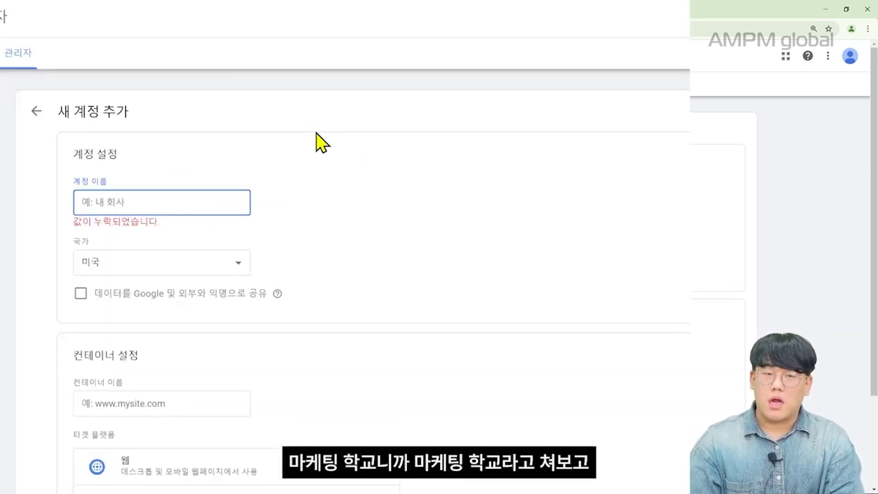
type("마케팅학")
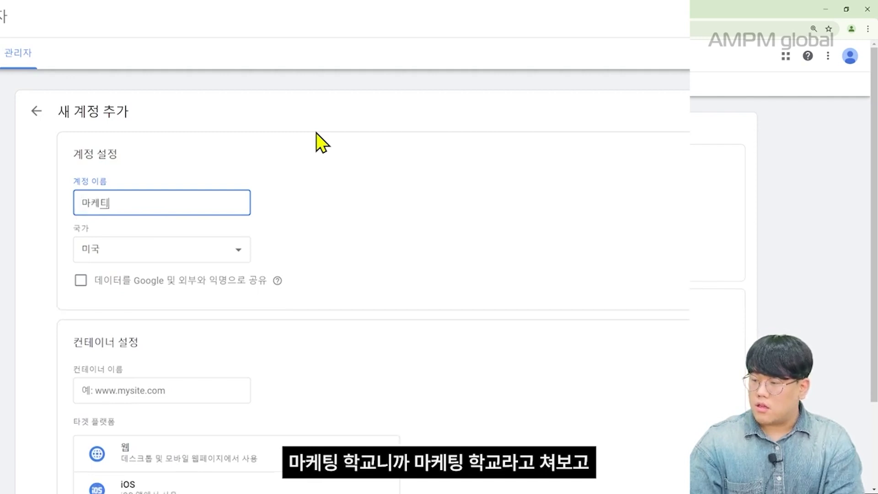
type("교")
- Set the account's country to 대한민국
scroll(217, 226, "down", 1)
left_click(222, 196)
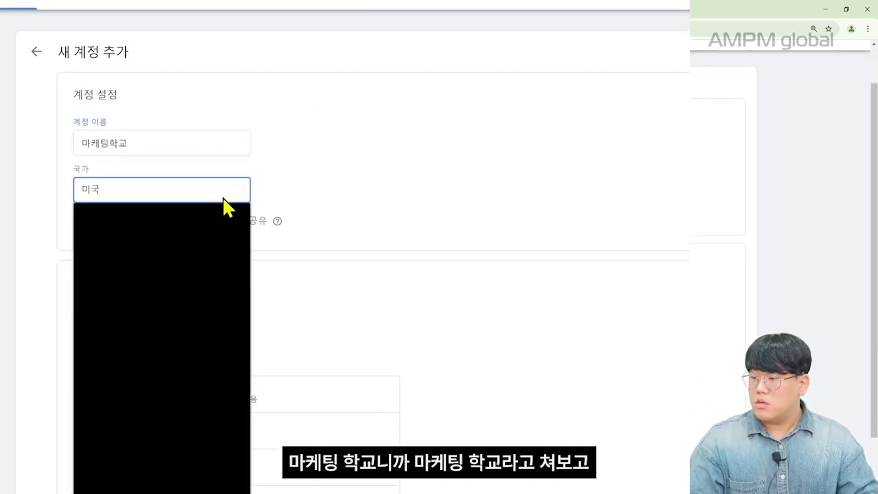
scroll(178, 288, "up", 10)
scroll(156, 315, "down", 3)
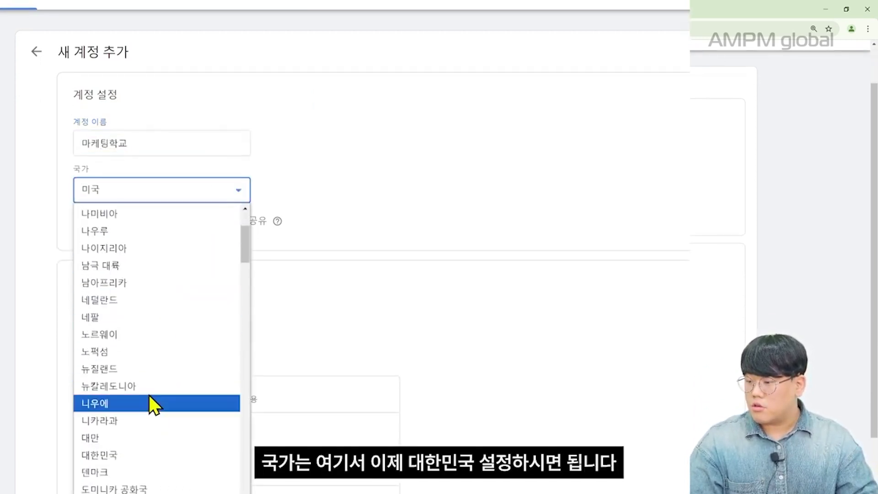
scroll(153, 365, "down", 3)
left_click(155, 333)
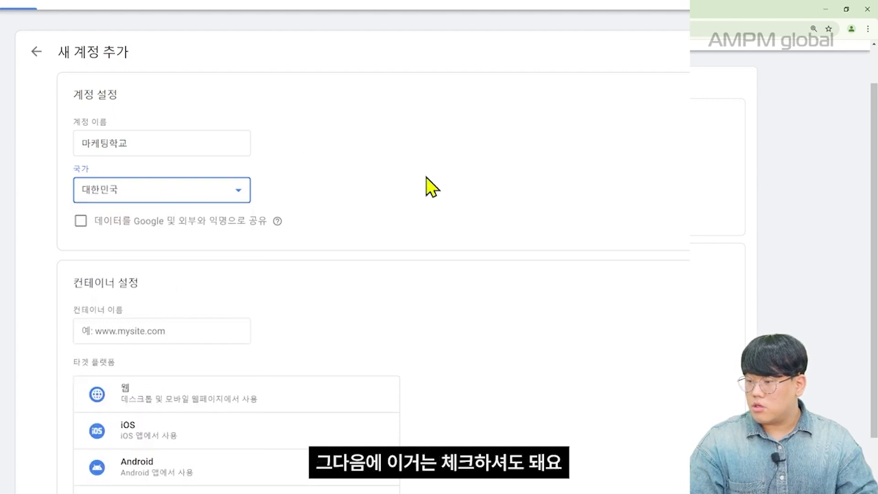
- Try the option for sharing data anonymously with Google and others, leaving it unchecked
scroll(238, 206, "down", 1)
left_click(274, 164)
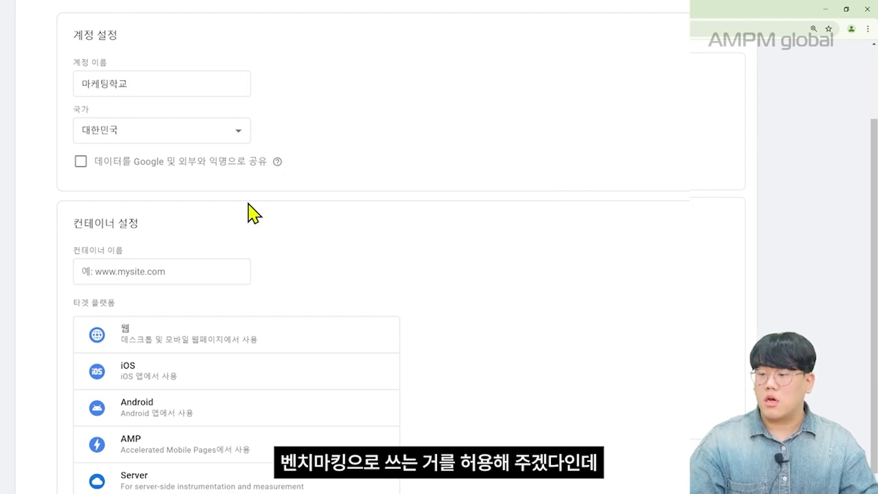
left_click(82, 162)
left_click(82, 163)
scroll(503, 199, "down", 1)
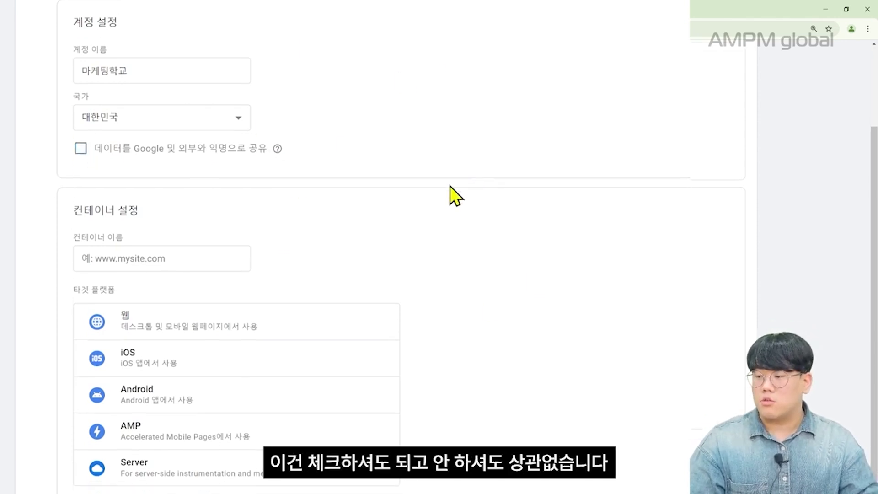
- Browse the sample AMPM global site at site.yunho.xyz, including its home, product and inquiry pages
left_click(172, 249)
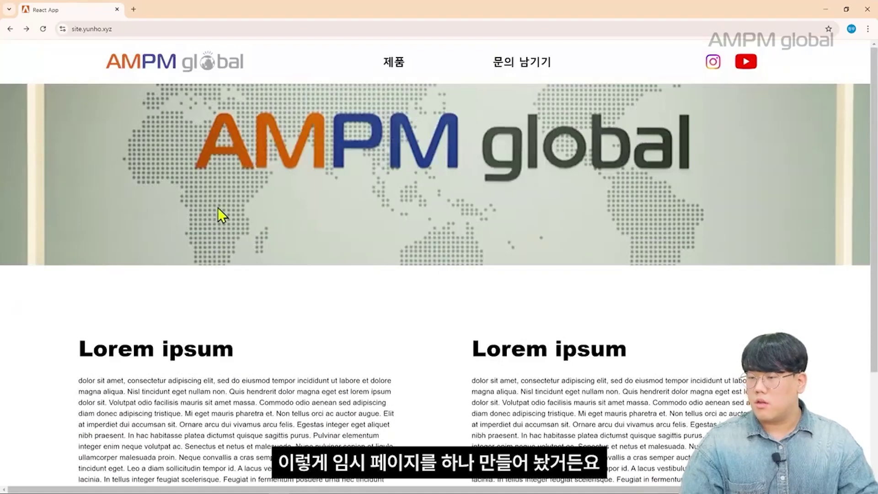
scroll(380, 215, "down", 3)
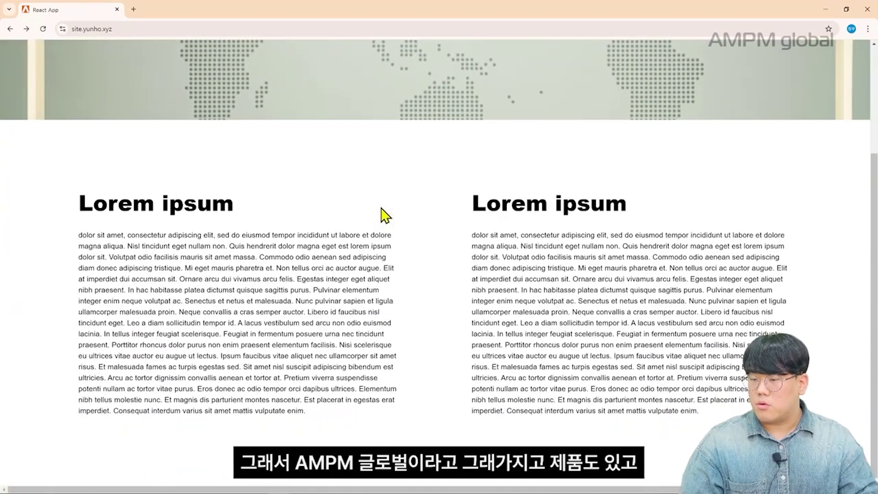
scroll(382, 215, "up", 3)
left_click(398, 65)
scroll(489, 118, "down", 3)
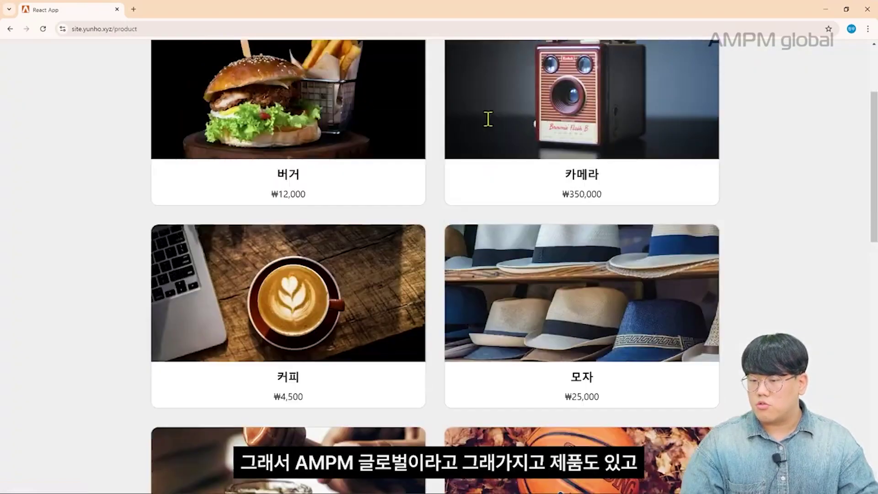
scroll(498, 98, "up", 3)
left_click(515, 77)
left_click(140, 59)
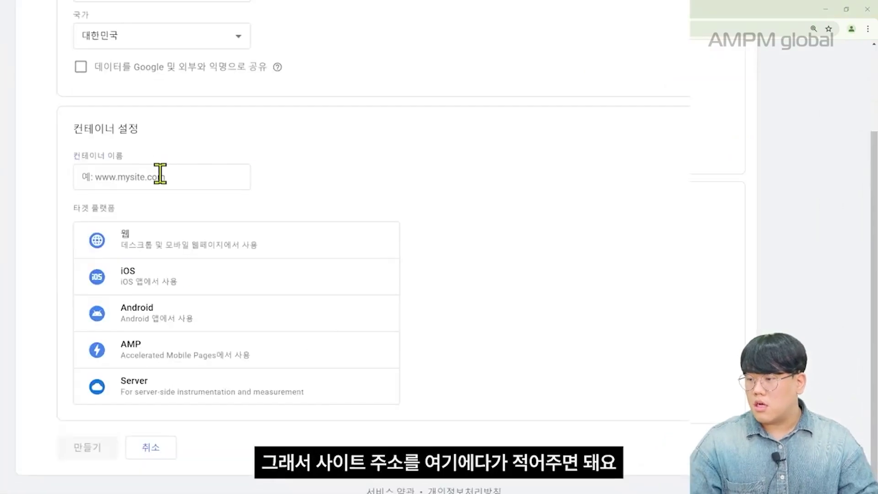
left_click(158, 176)
type("https://site.yunho.xyz/")
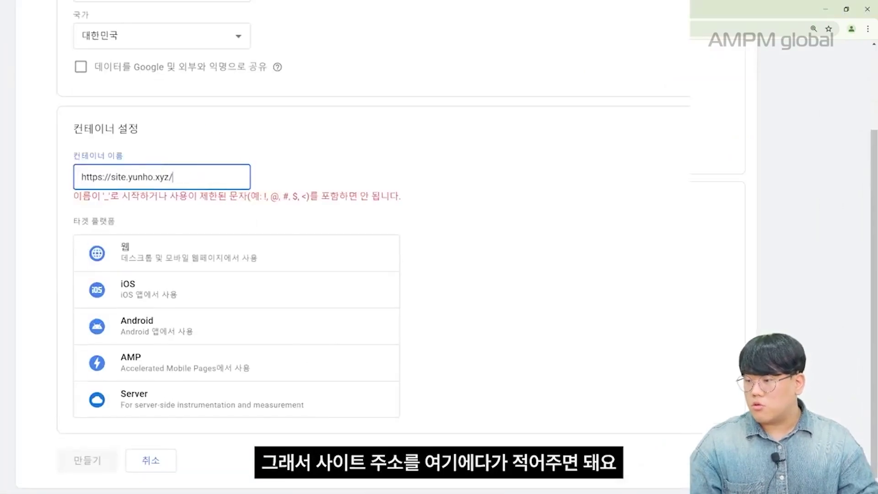
left_click_drag(112, 177, 757, 25)
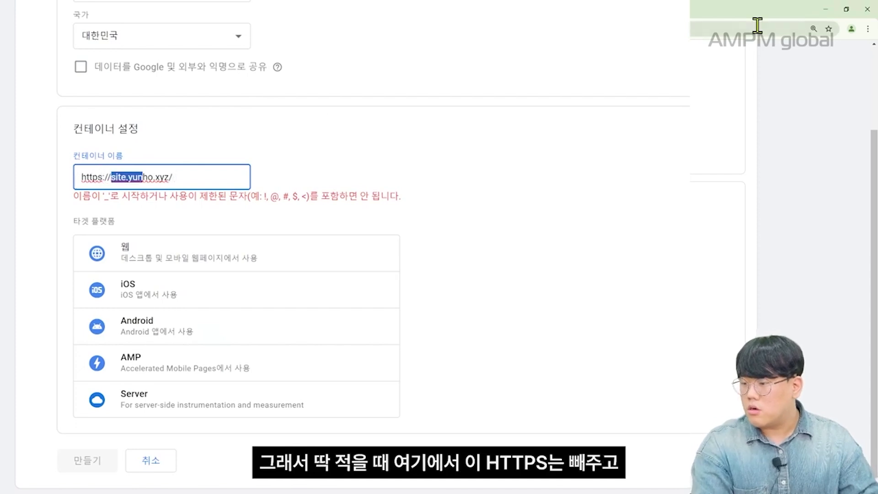
key("Left")
key("BackSpace")
key("BackSpace")
key("BackSpace")
key("BackSpace")
key("BackSpace")
key("BackSpace")
key("BackSpace")
key("BackSpace")
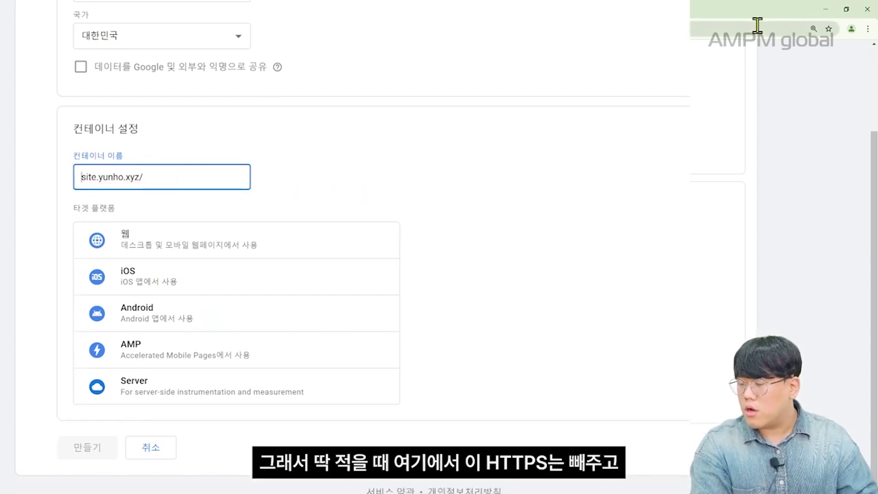
left_click(498, 183)
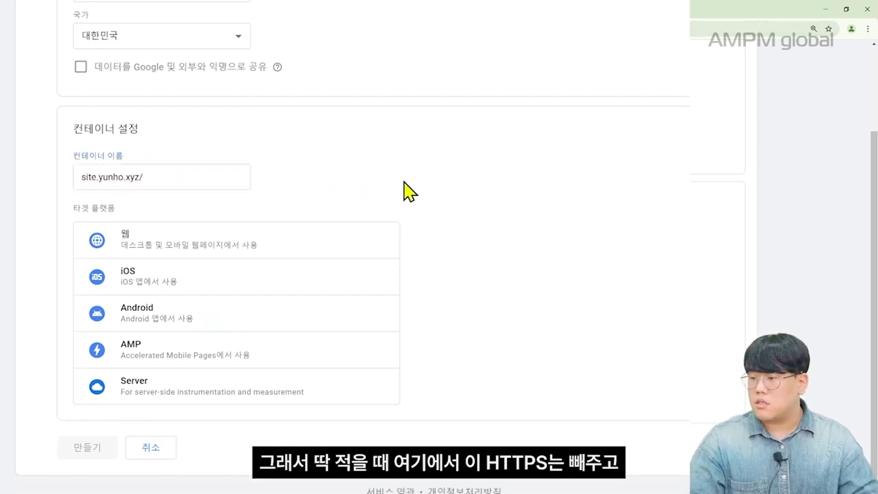
left_click(224, 185)
key("BackSpace")
left_click(435, 260)
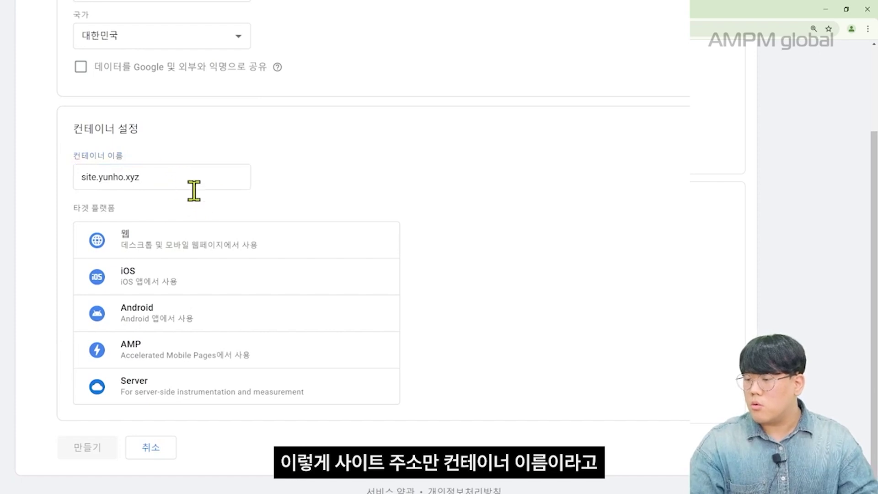
- Choose 웹 as the container's target platform and create the account
triple_click(74, 213)
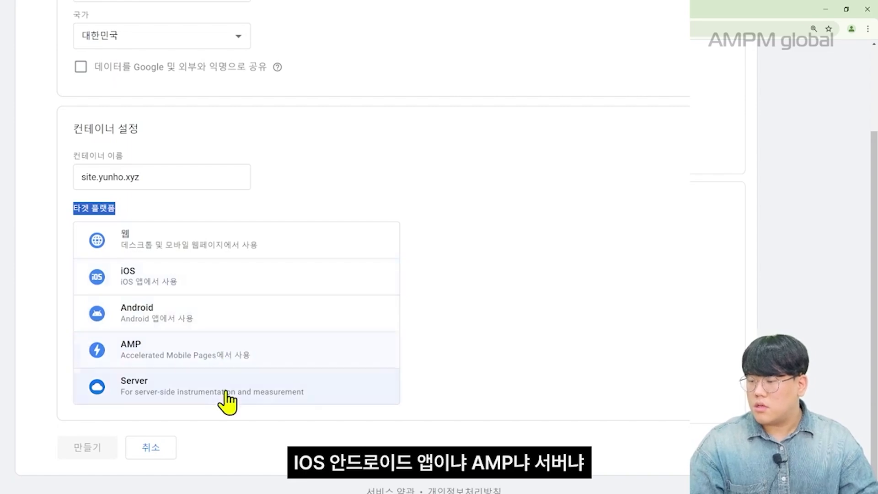
left_click(282, 257)
left_click(88, 453)
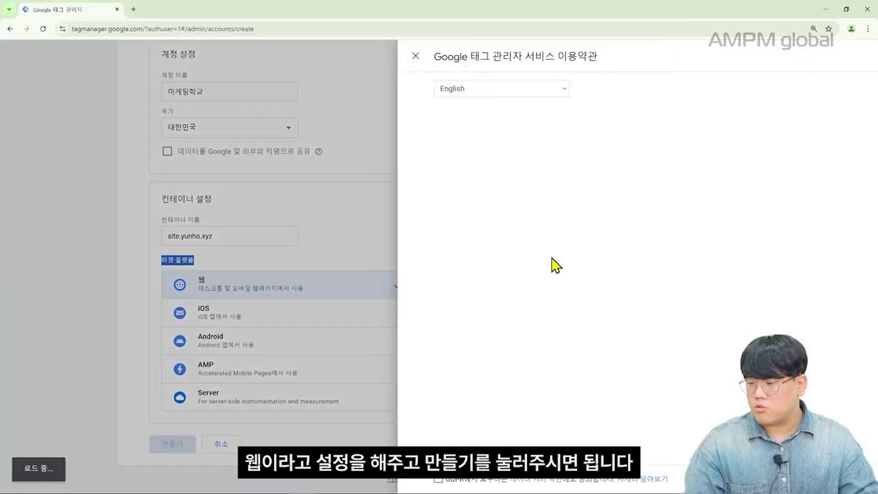
- Review the Google Tag Manager terms of service and their language options, and accept the terms
scroll(356, 112, "down", 3)
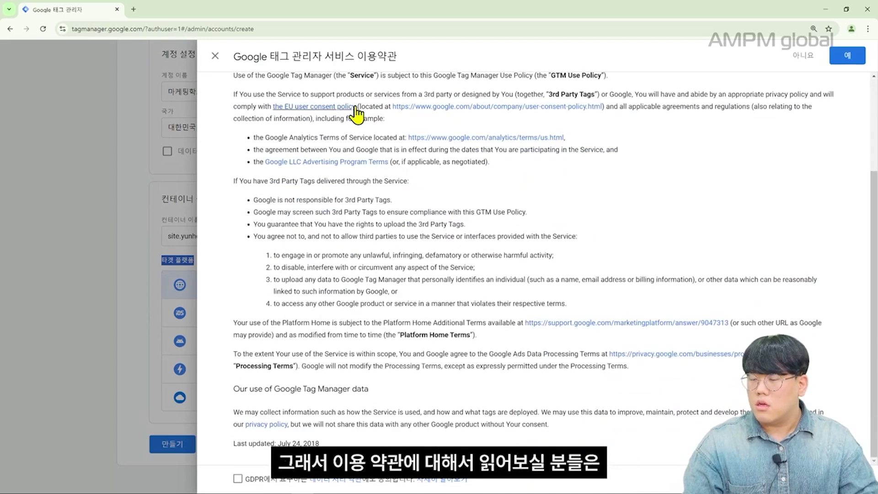
scroll(357, 114, "up", 3)
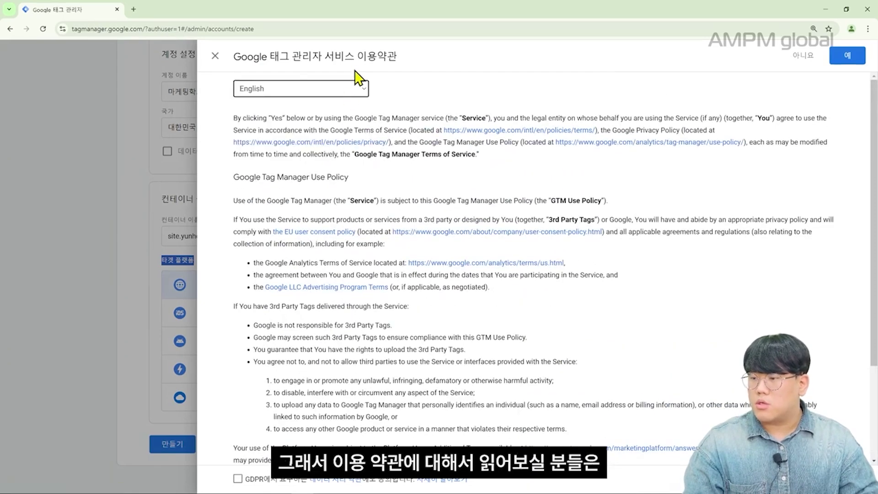
left_click(353, 90)
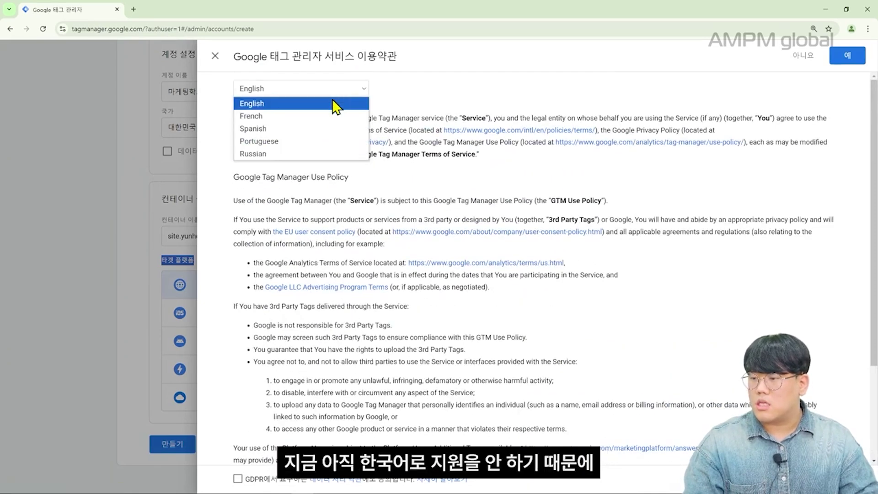
left_click(521, 88)
scroll(520, 96, "down", 3)
scroll(521, 104, "up", 3)
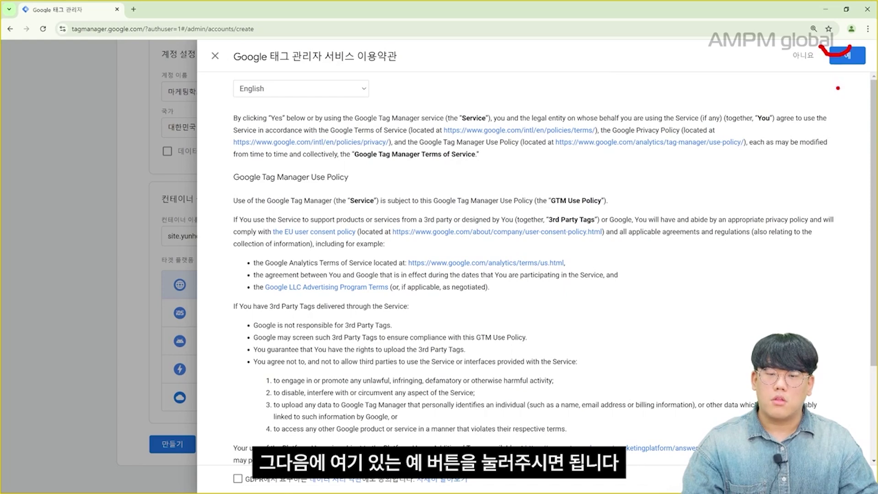
left_click(847, 56)
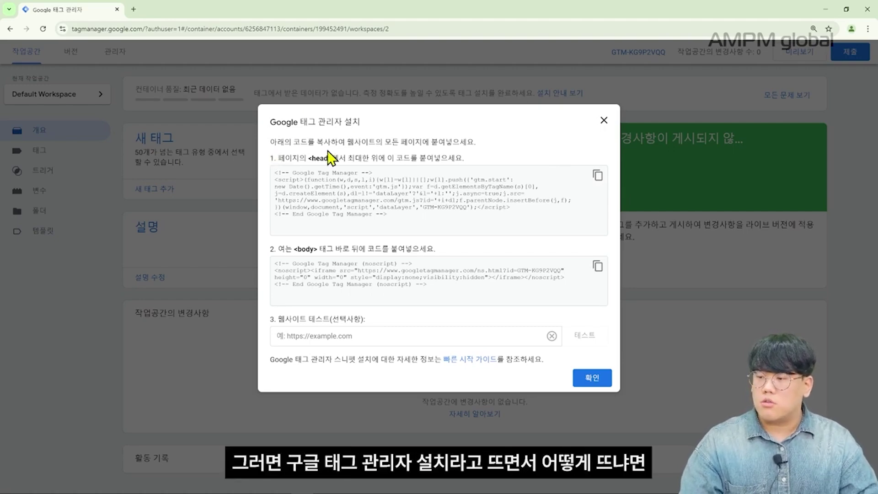
- Review the head and body installation snippets and copy the code meant for the page's <head>
key("ctrl+plus")
key("ctrl+plus")
key("ctrl+plus")
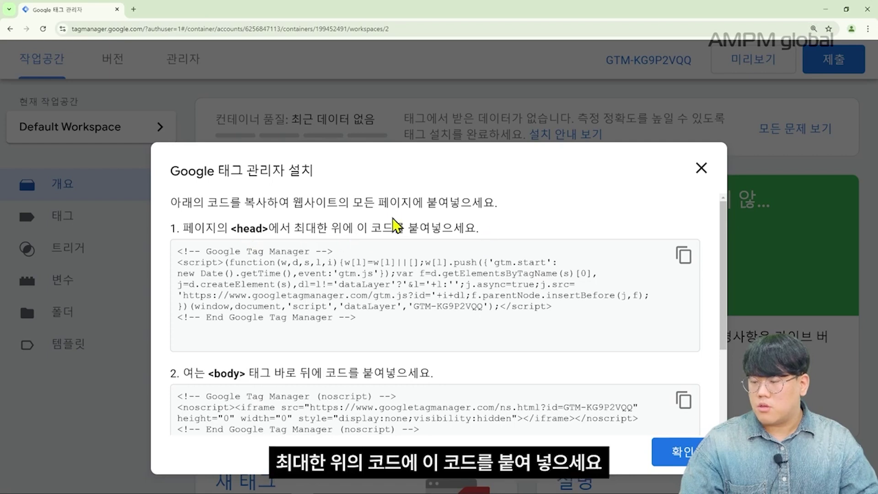
scroll(390, 349, "down", 2)
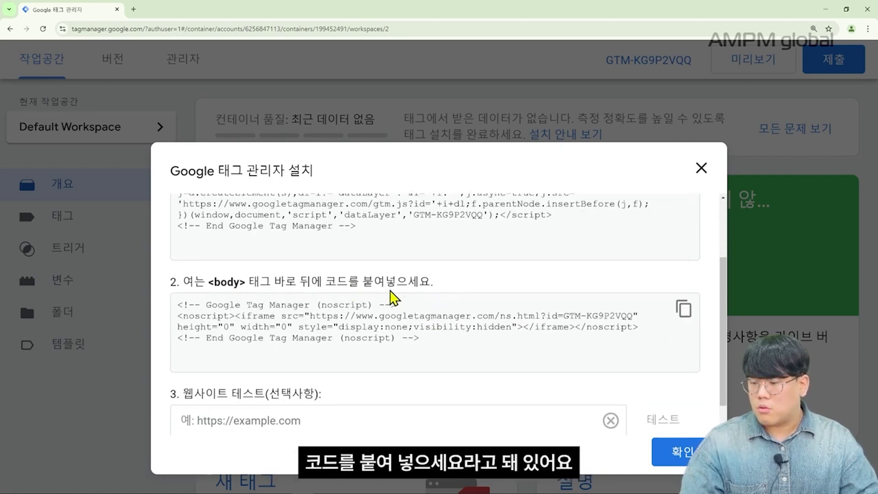
scroll(417, 298, "up", 2)
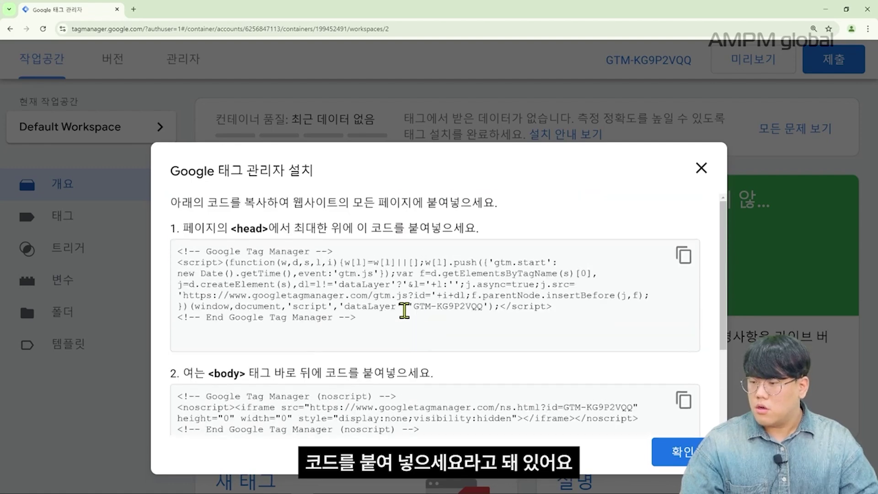
key("ctrl+minus")
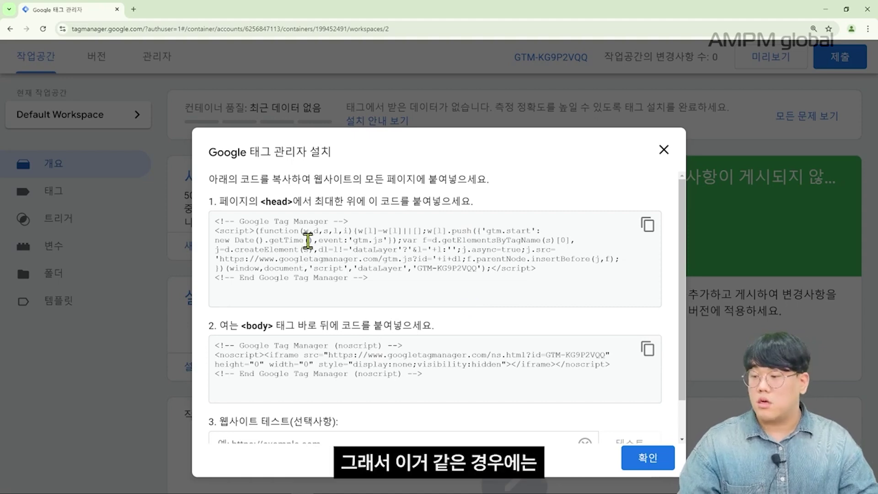
left_click(647, 224)
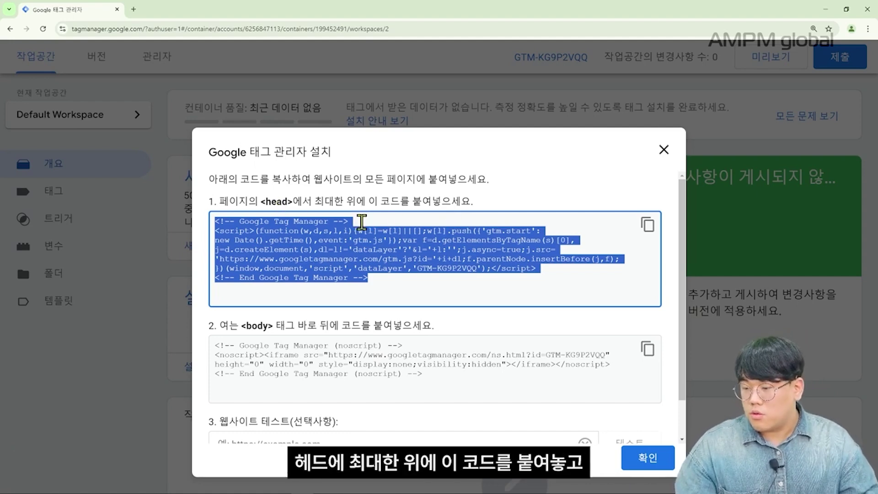
- Look over the remaining installation instructions and close them to return to the workspace overview
scroll(320, 274, "down", 1)
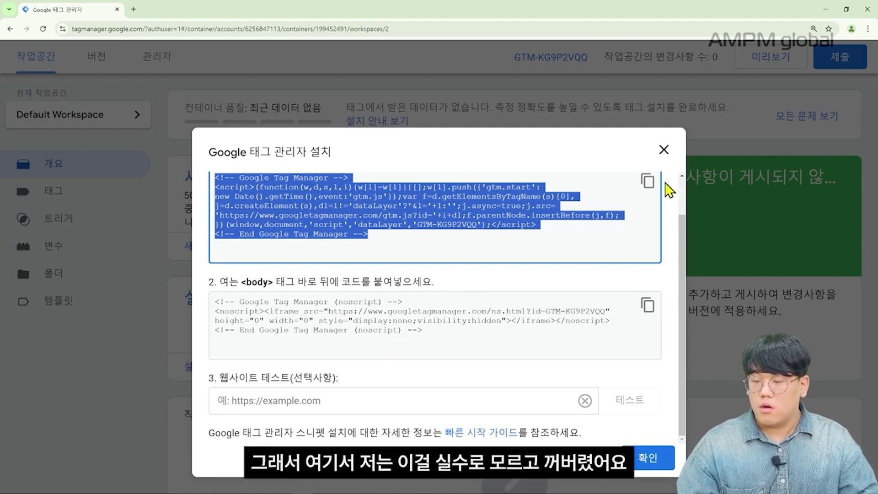
key("ctrl+minus")
key("ctrl+minus")
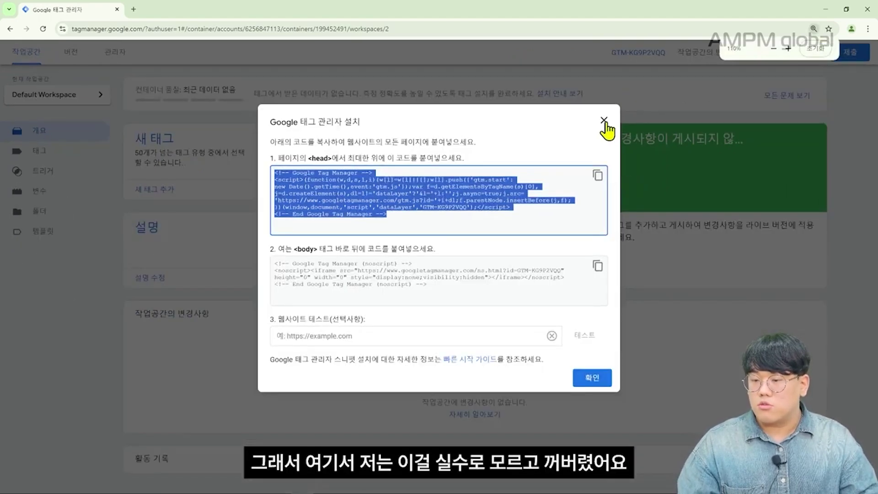
left_click(603, 121)
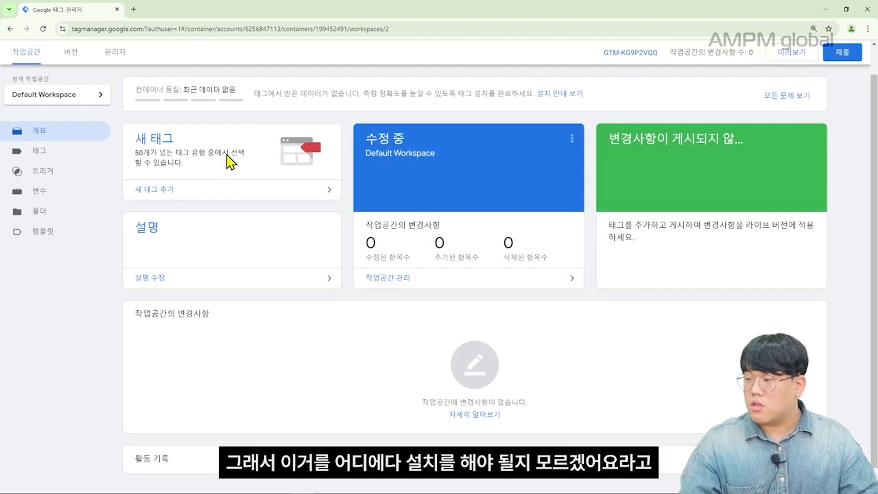
left_click(117, 54)
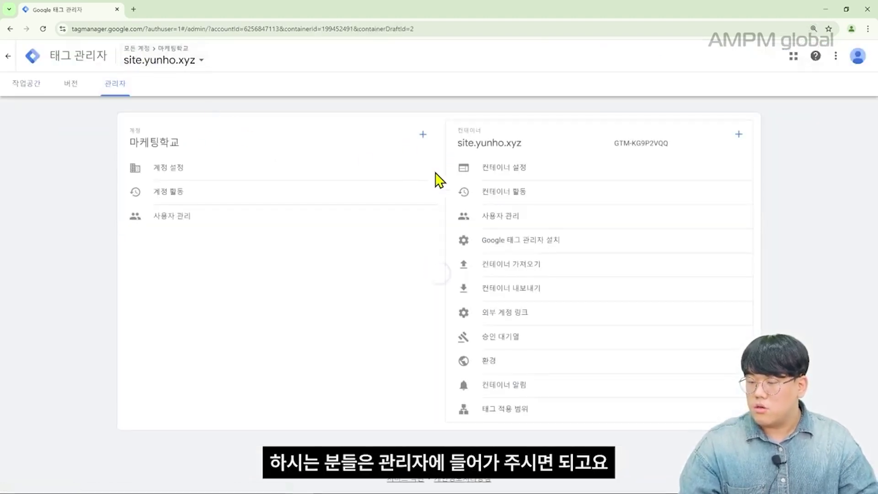
left_click(569, 220)
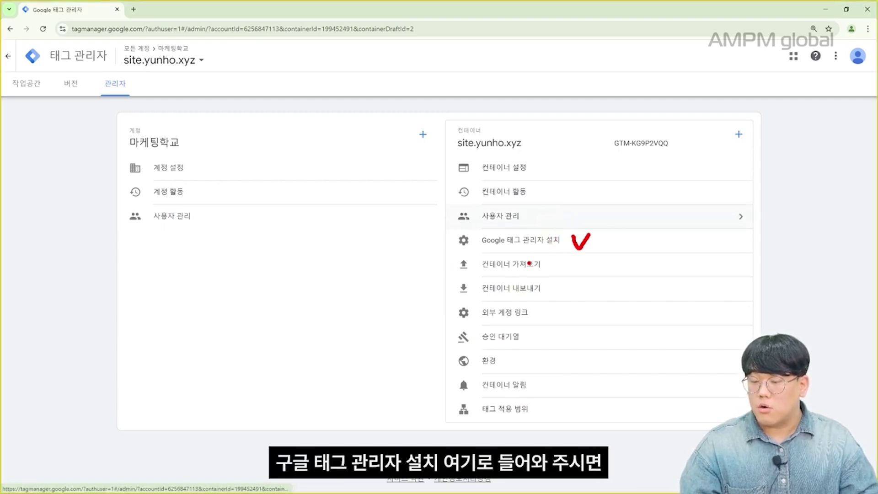
left_click(538, 249)
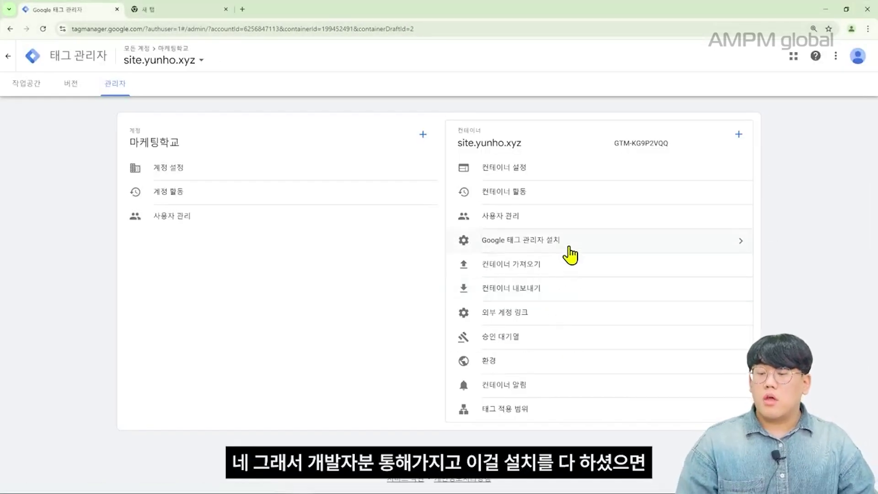
left_click(569, 253)
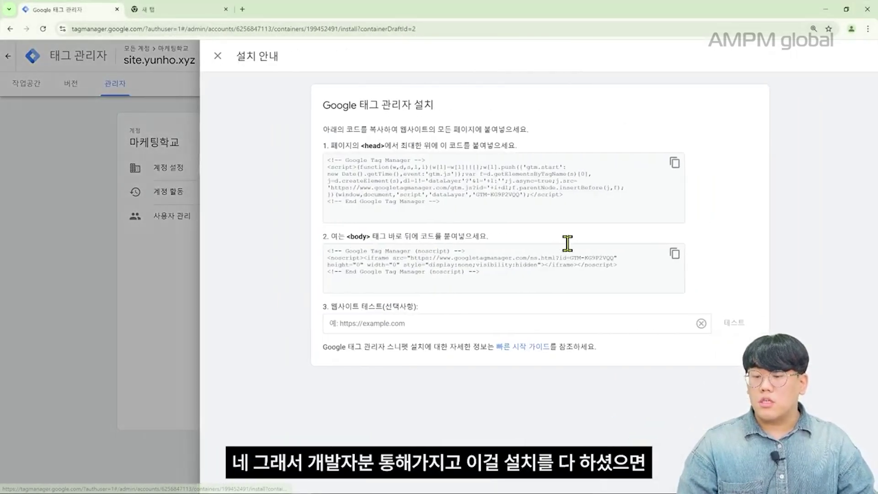
left_click(424, 319)
key("ctrl+v")
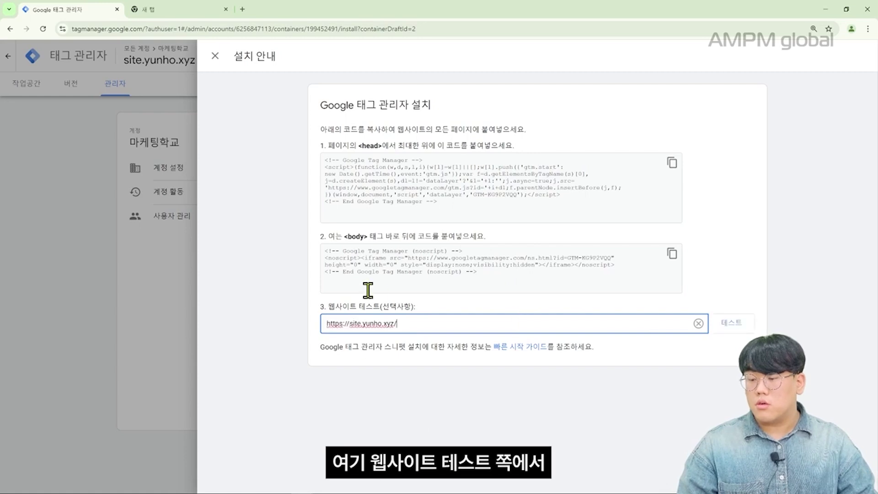
left_click(733, 325)
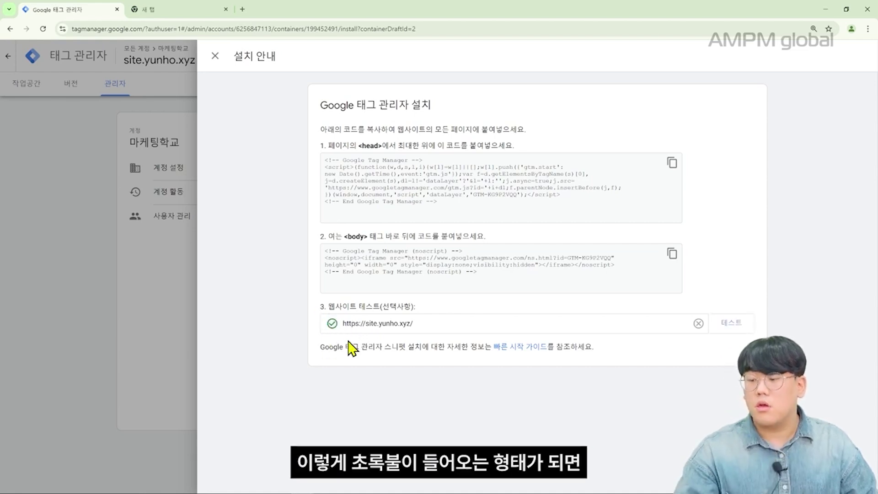
- Close the installation guide and look over the workspace's tags, triggers and variables
left_click(211, 56)
left_click(37, 91)
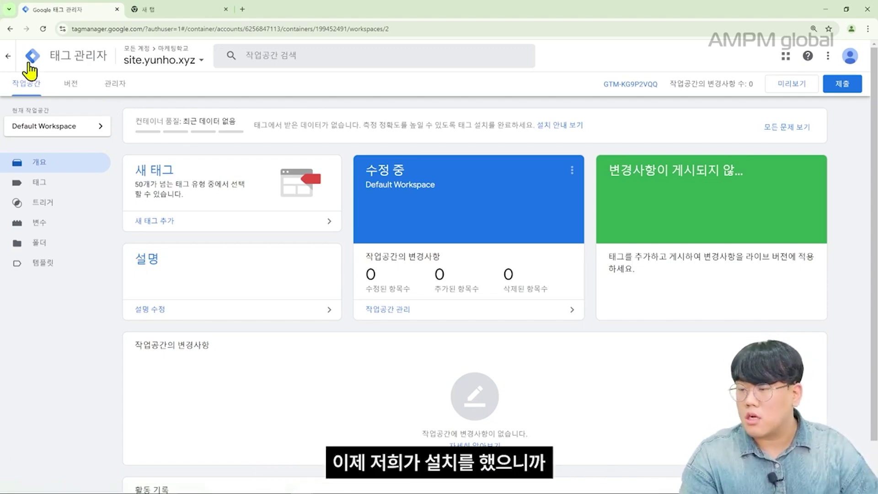
left_click(92, 188)
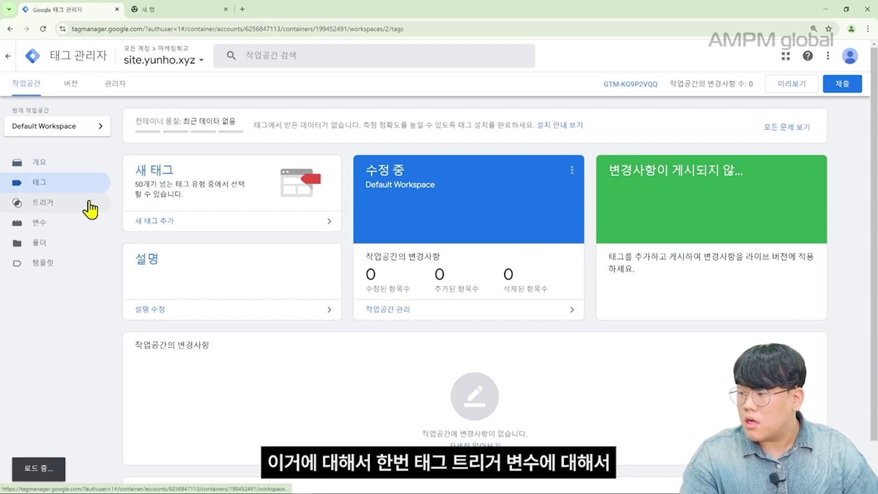
left_click(80, 221)
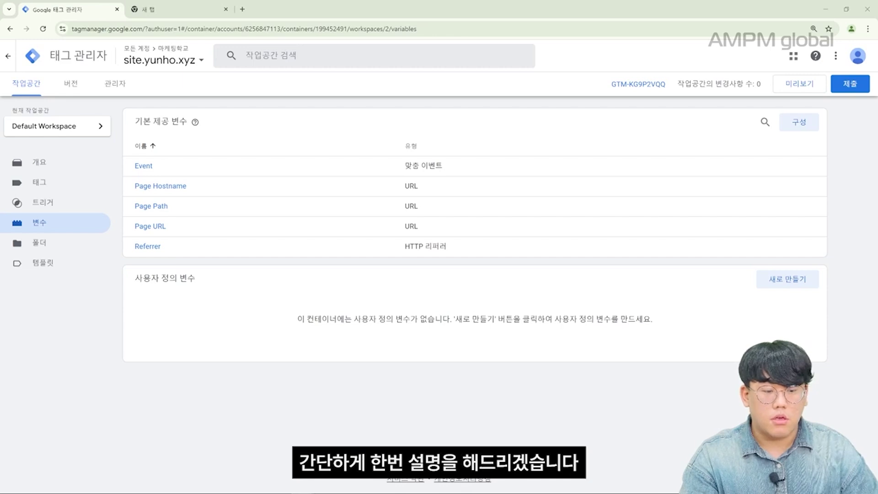
left_click(84, 191)
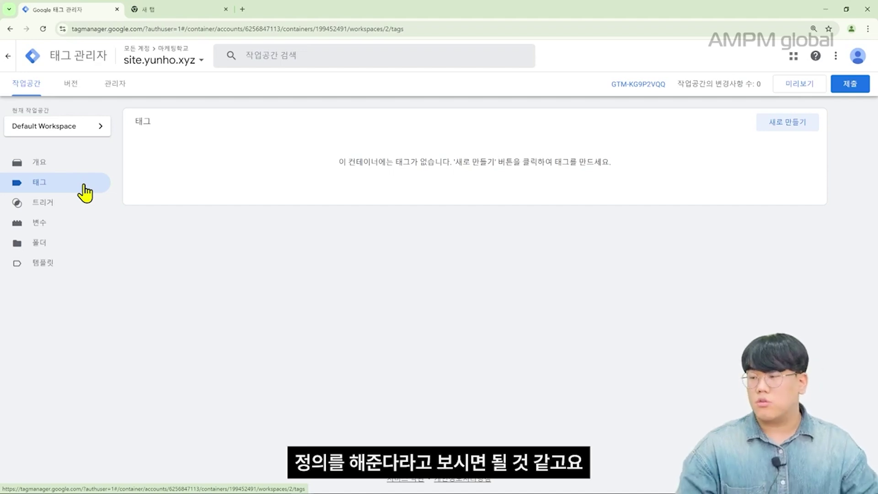
left_click(68, 205)
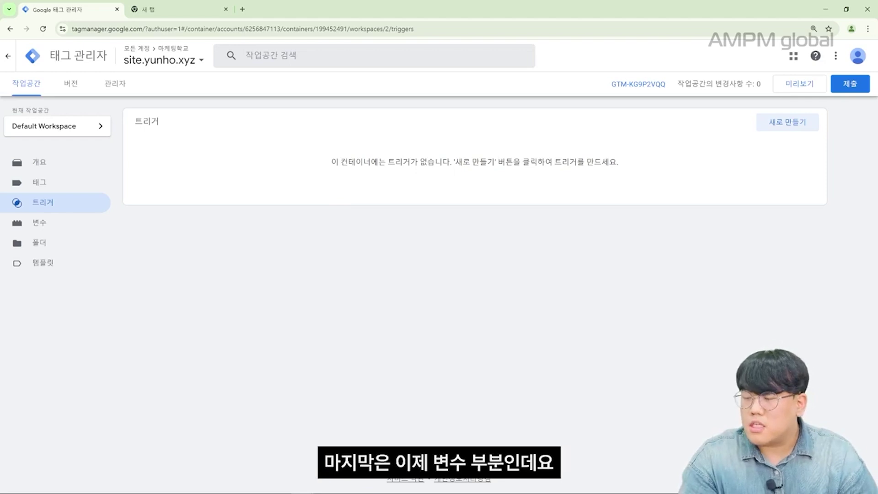
left_click(67, 224)
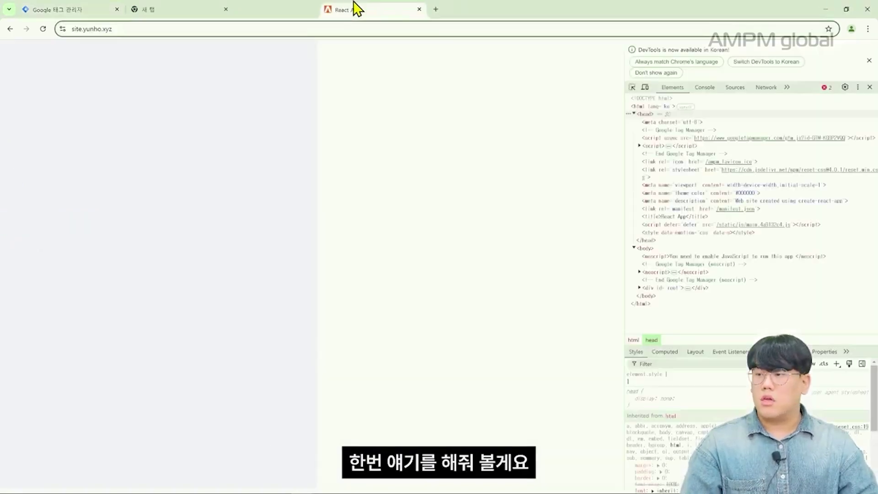
- Switch to the example site site.yunho.xyz, make a trial purchase of the 버거 product and dismiss the purchase message
left_click_drag(357, 9, 192, 11)
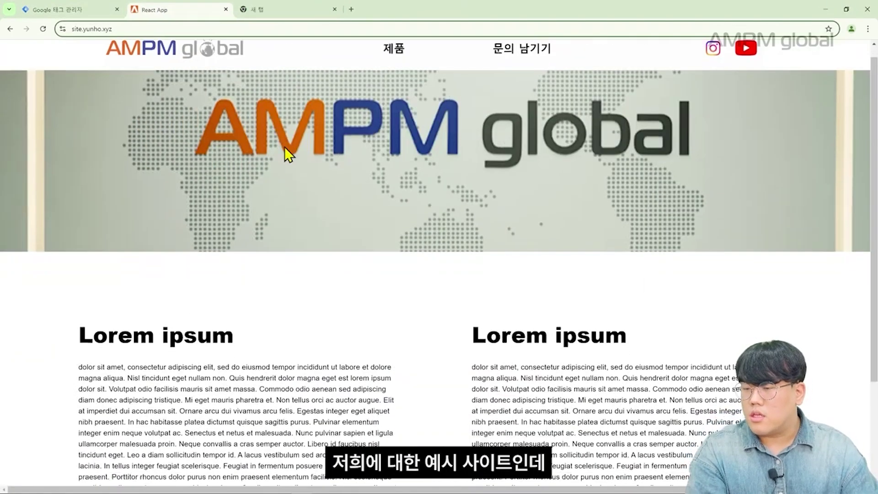
scroll(285, 146, "down", 1)
scroll(290, 165, "up", 1)
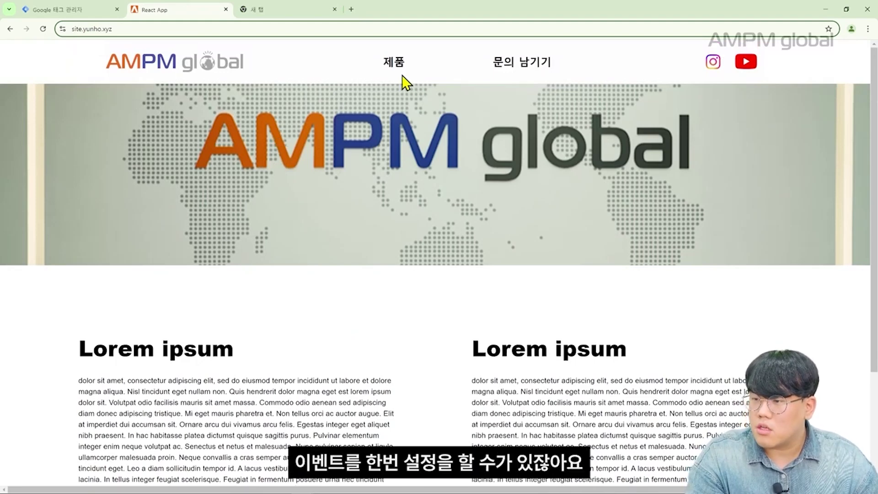
left_click(394, 66)
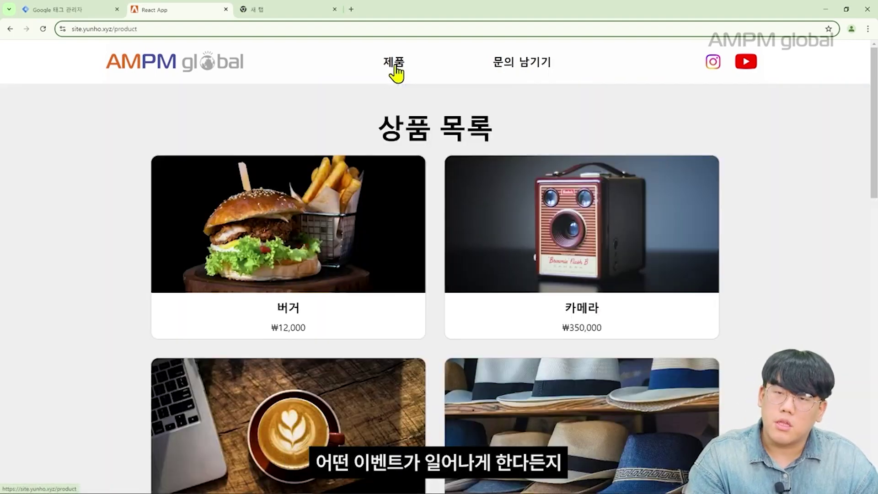
scroll(394, 74, "down", 2)
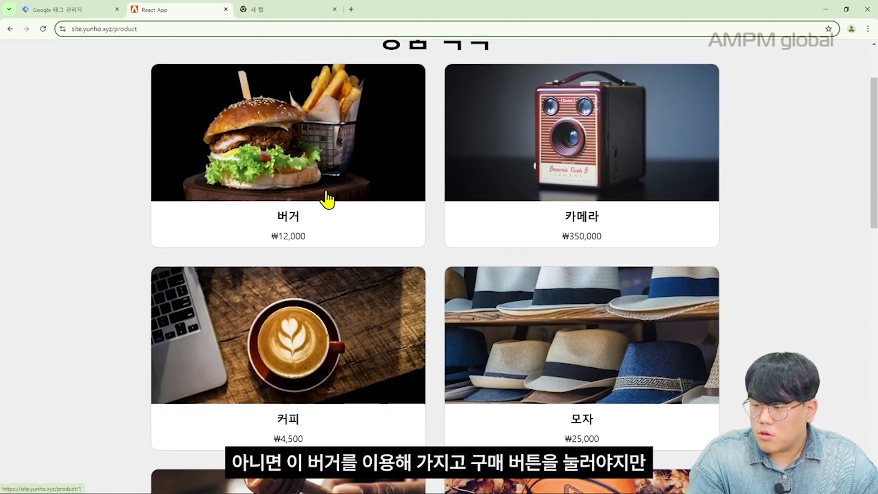
left_click(327, 198)
left_click(503, 202)
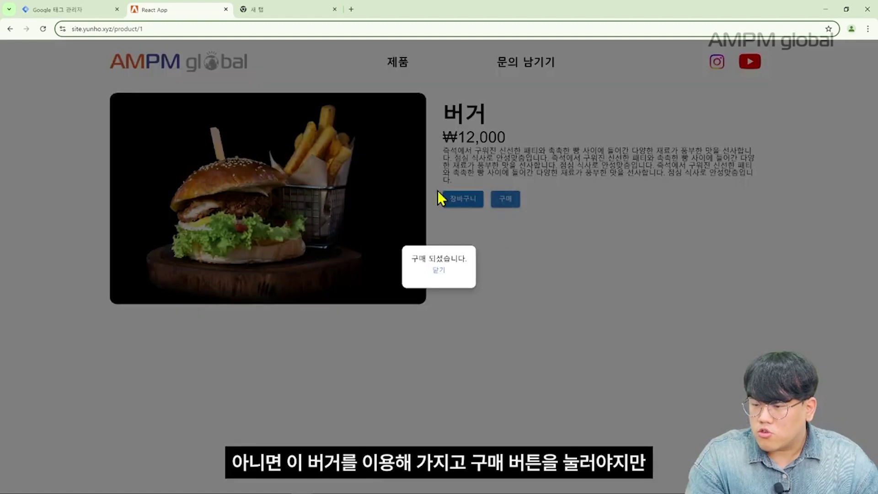
left_click(437, 273)
- Submit a test inquiry on the example site with a name, address, mobile number and the message 안녕하세요
left_click(542, 65)
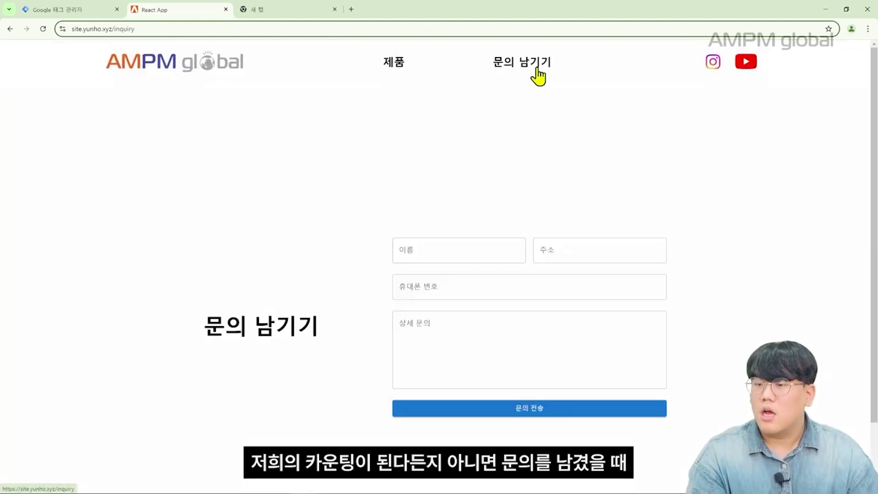
left_click(489, 250)
type("d")
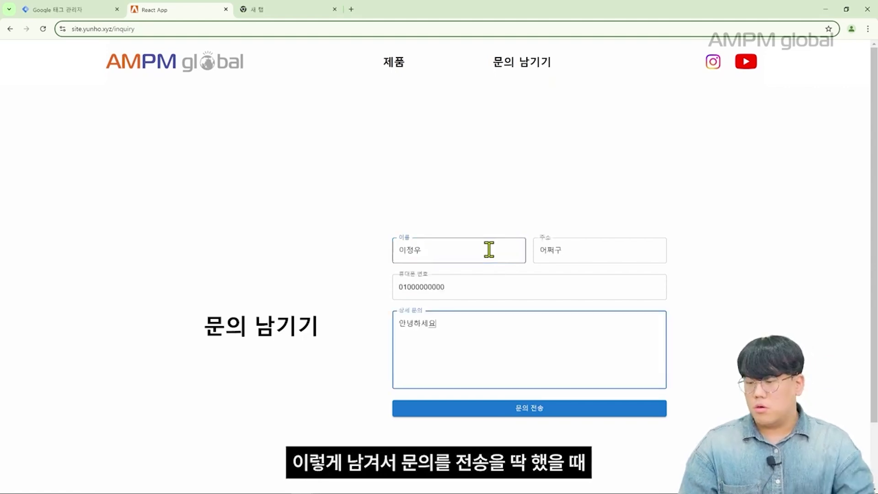
left_click(601, 413)
left_click(561, 419)
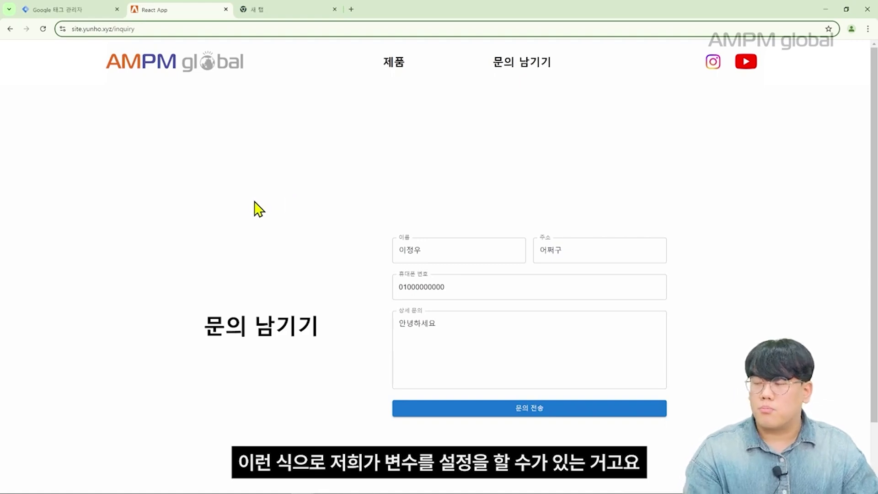
- Return to Google Tag Manager and show the workspace's tag list
left_click(111, 9)
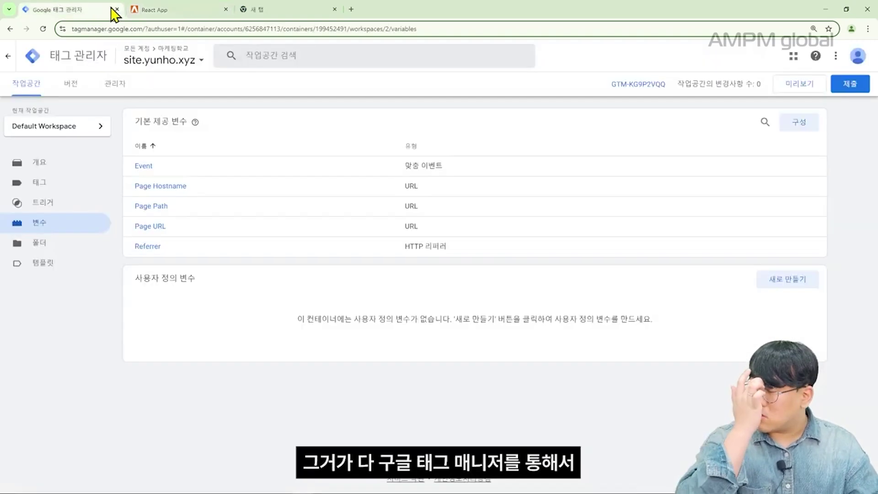
left_click(97, 197)
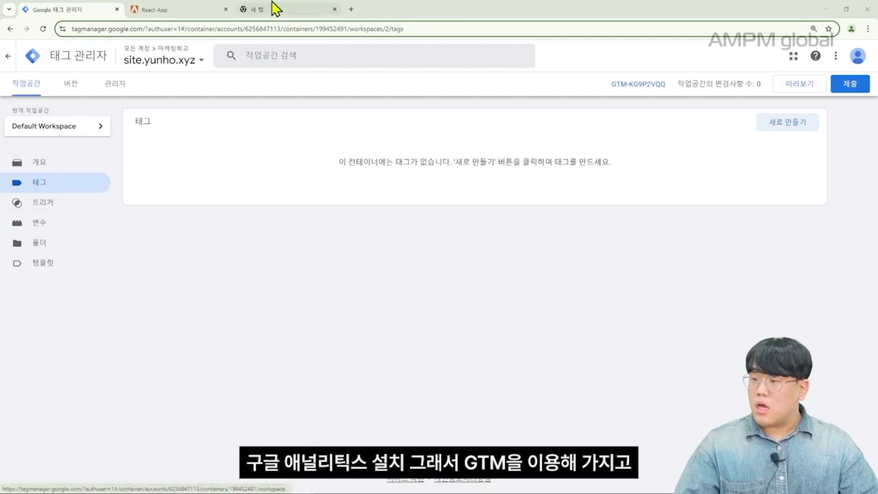
- Place the blank browser tab next to Tag Manager, open Google Analytics in it from the Google apps, and dismiss the account picker
left_click(290, 10)
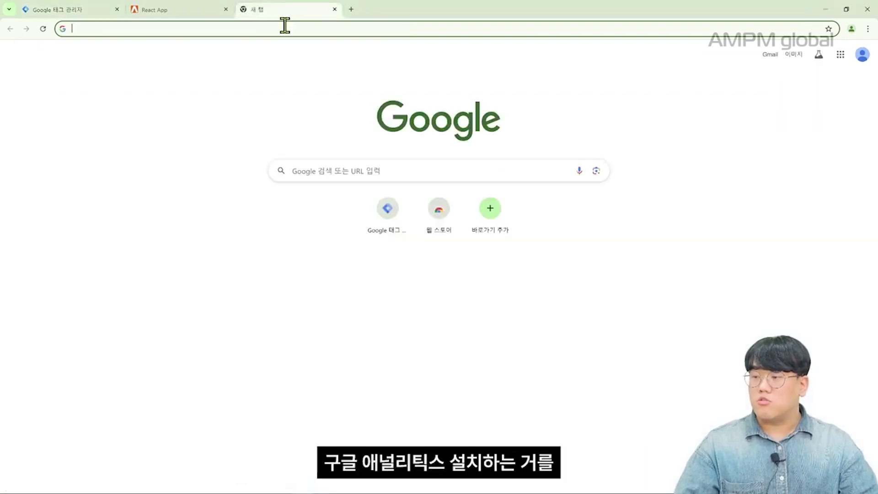
left_click(848, 56)
left_click(196, 6)
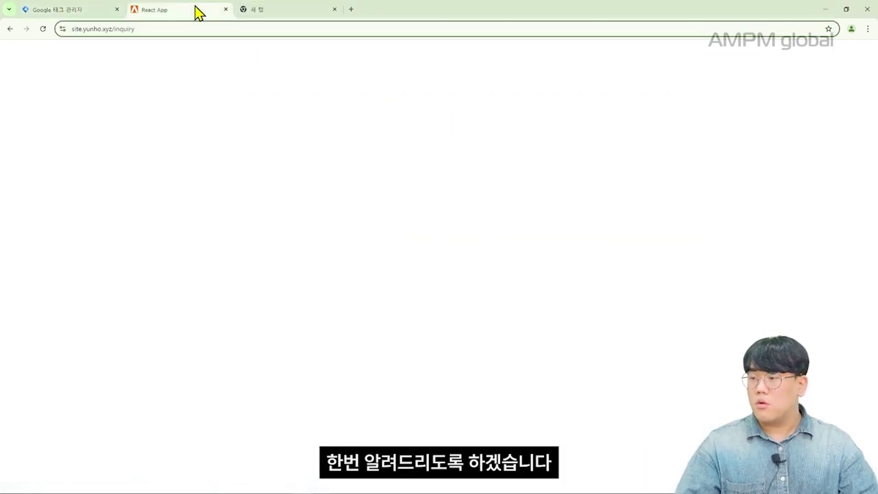
left_click_drag(275, 8, 194, 9)
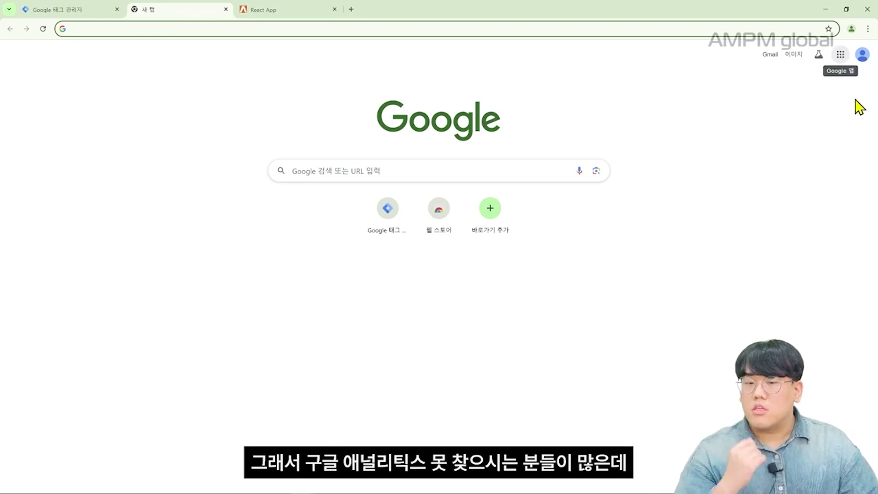
left_click(844, 53)
scroll(803, 196, "down", 10)
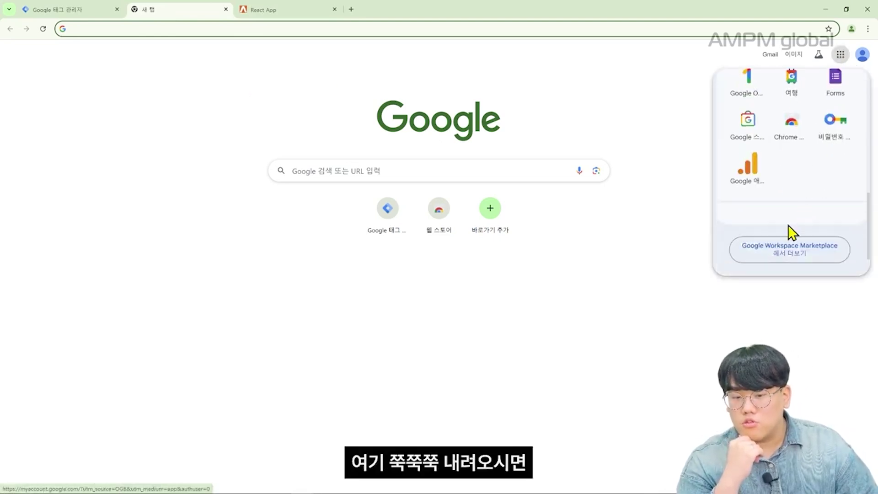
left_click(748, 174)
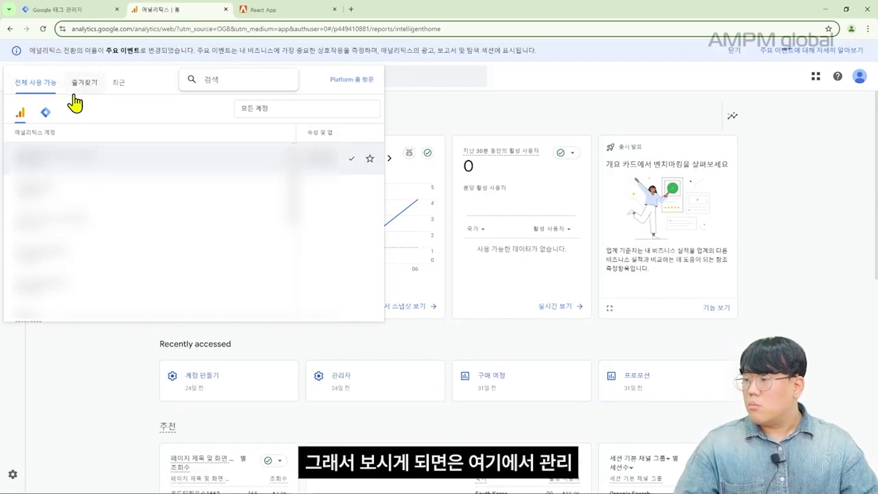
left_click(539, 107)
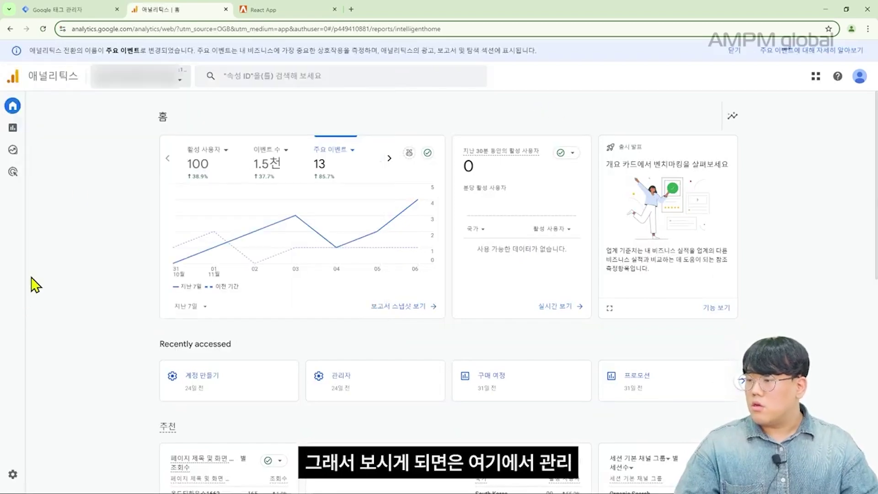
- Start a new account from the Analytics admin settings and enter 마케팅학교 as the account name
left_click(13, 474)
mouse_move(16, 460)
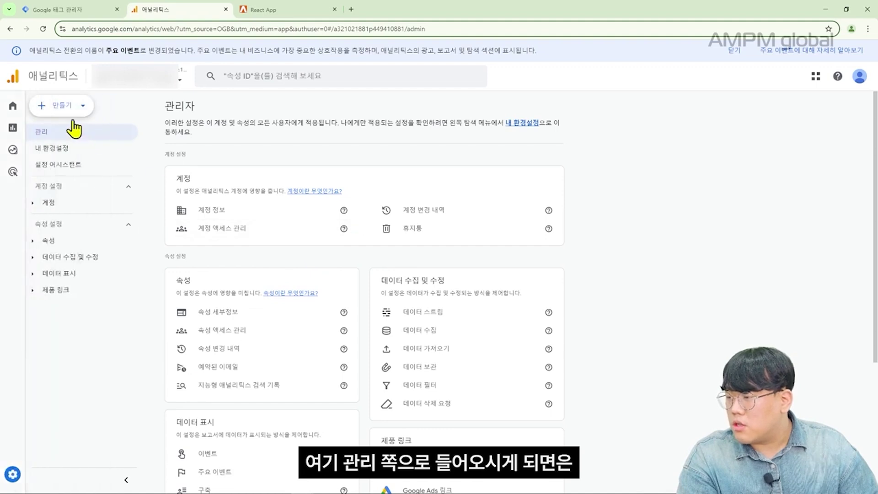
left_click(56, 112)
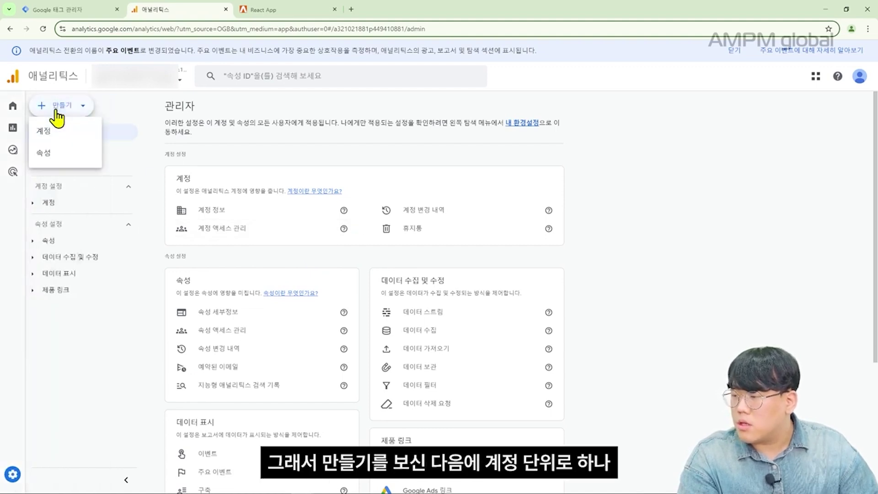
left_click(57, 136)
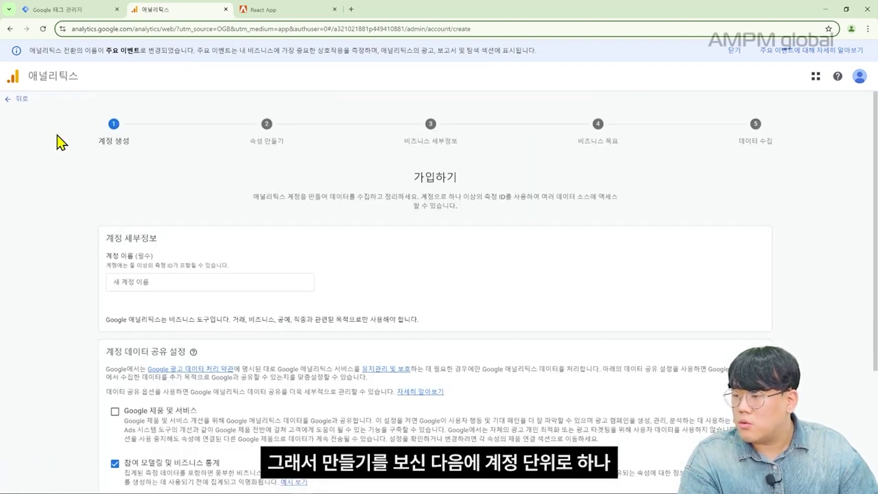
left_click(233, 281)
scroll(411, 229, "down", 2)
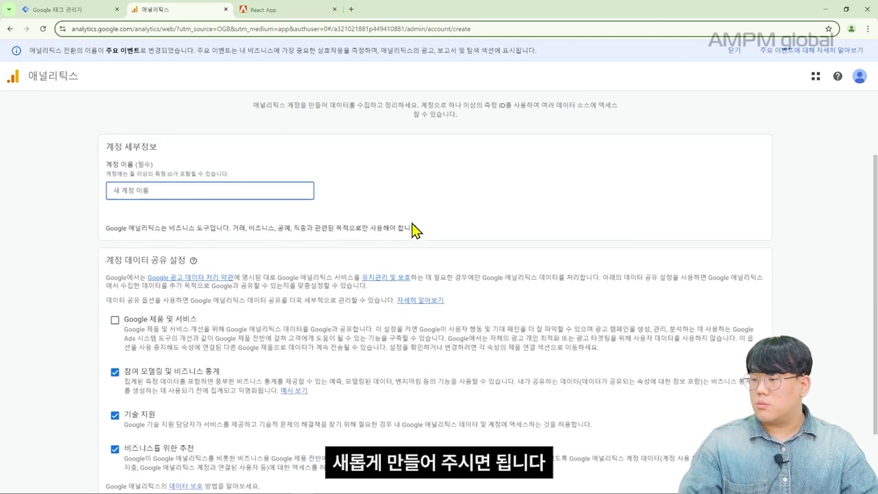
type("마케티")
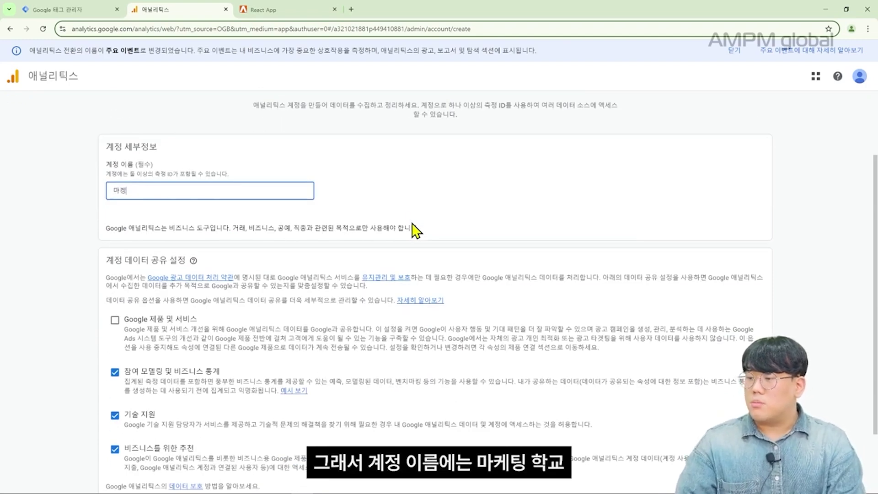
type("키케팅학교")
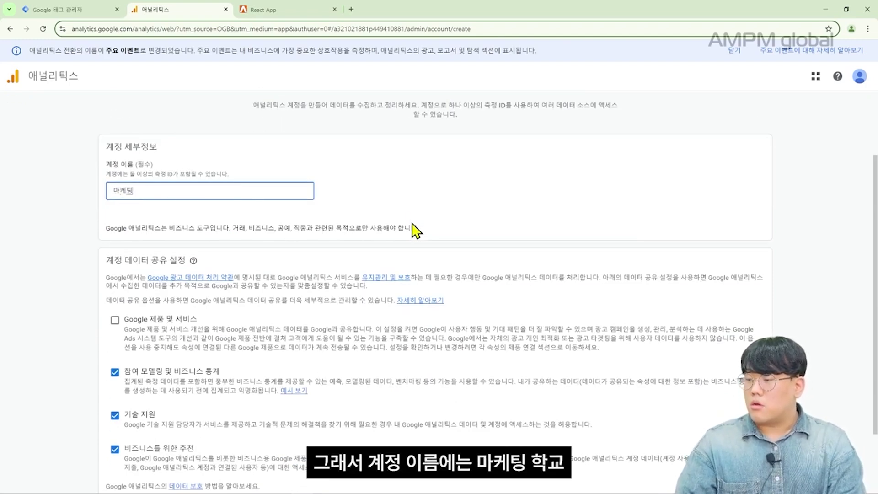
scroll(472, 193, "down", 2)
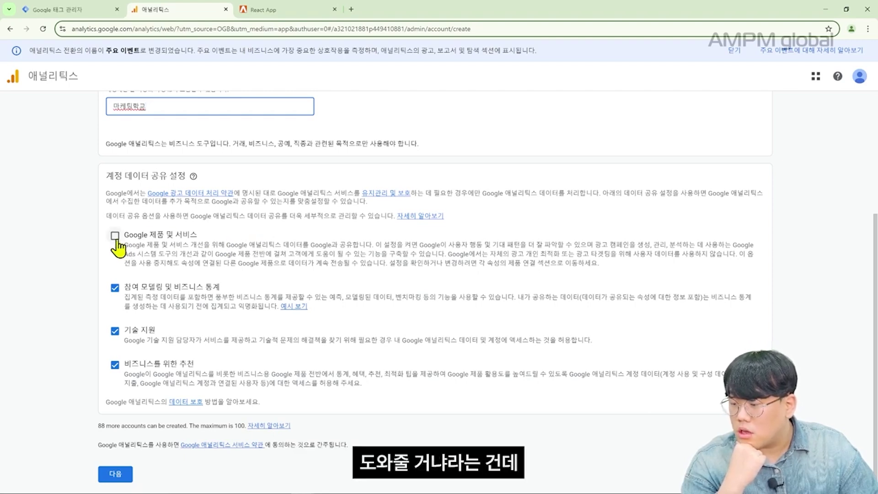
- Keep the account's data sharing settings as they are and name the new property 마케팅학교
left_click(128, 473)
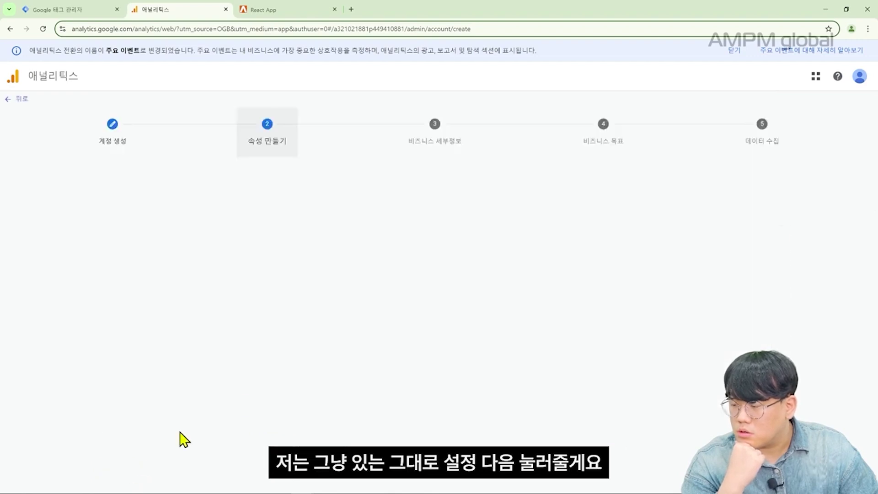
left_click(462, 273)
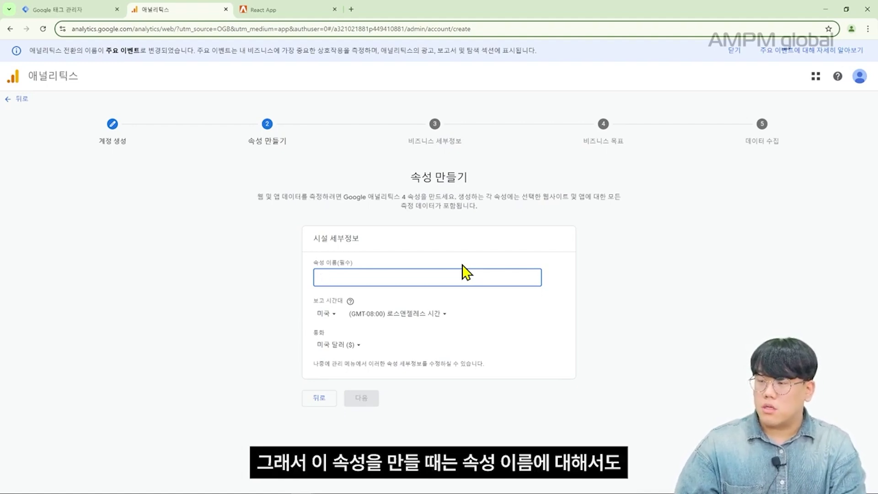
type("마케팅학교")
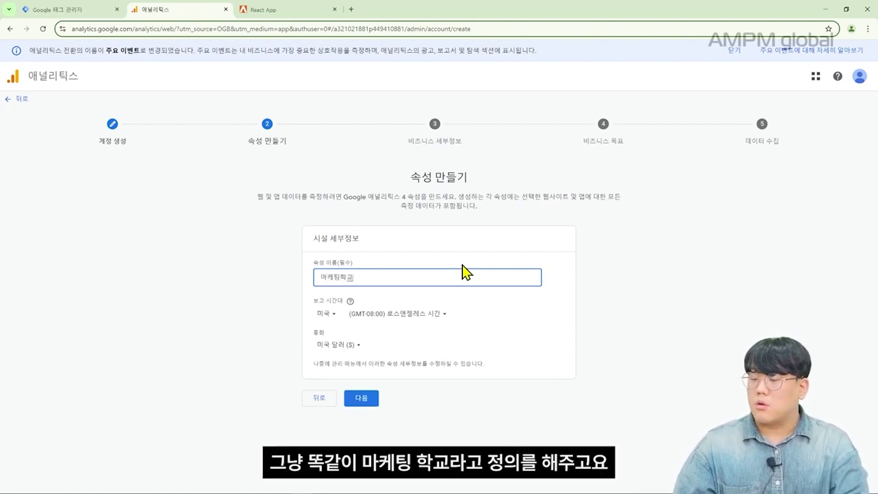
- Set the property's reporting time zone to 대한민국 and its currency to 대한민국 원 (₩), and continue to the business details
left_click(322, 313)
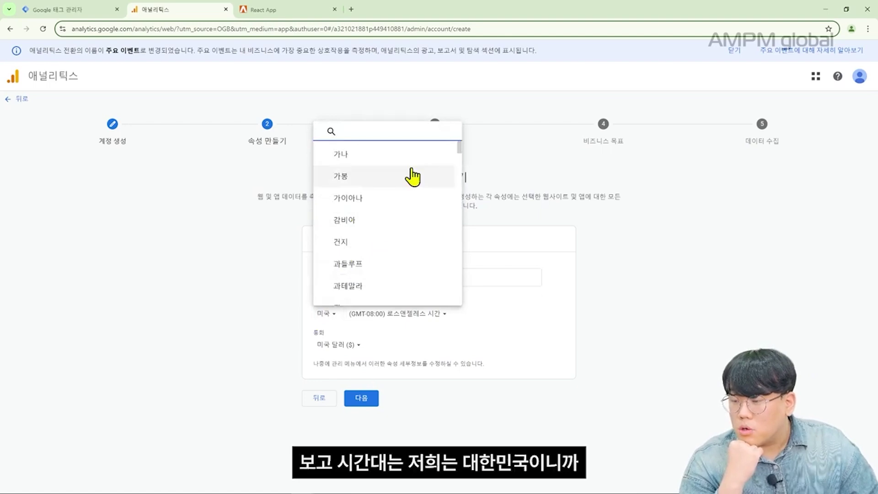
type("대한")
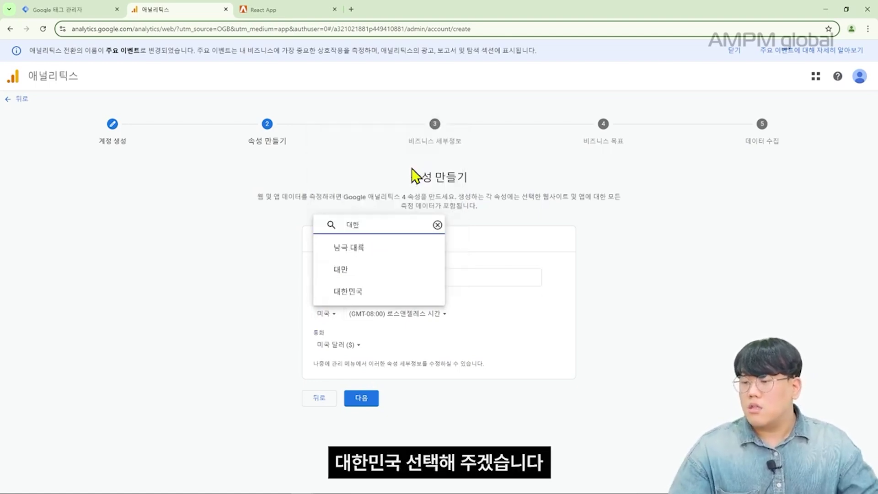
left_click(391, 292)
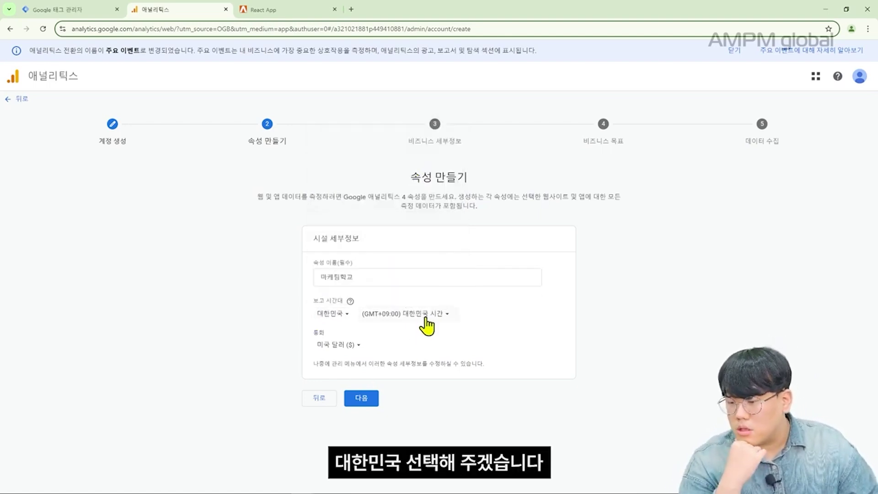
left_click(346, 348)
type("대한민국")
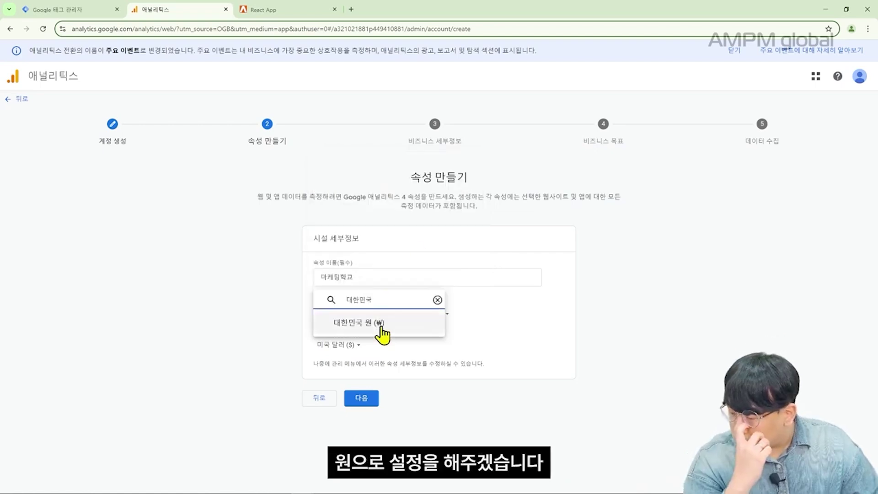
left_click(382, 322)
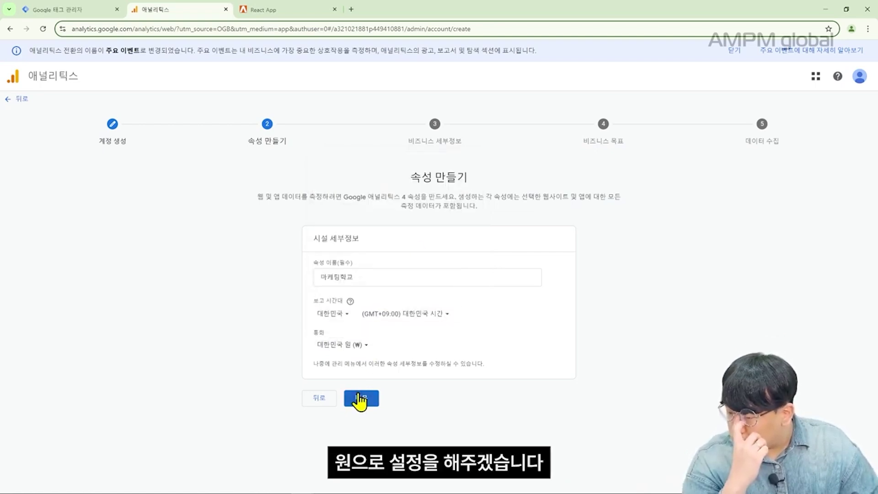
left_click(361, 398)
- Describe the business as category 비즈니스 및 산업 with the small size of 1~10 employees, and continue to the objectives
left_click(339, 284)
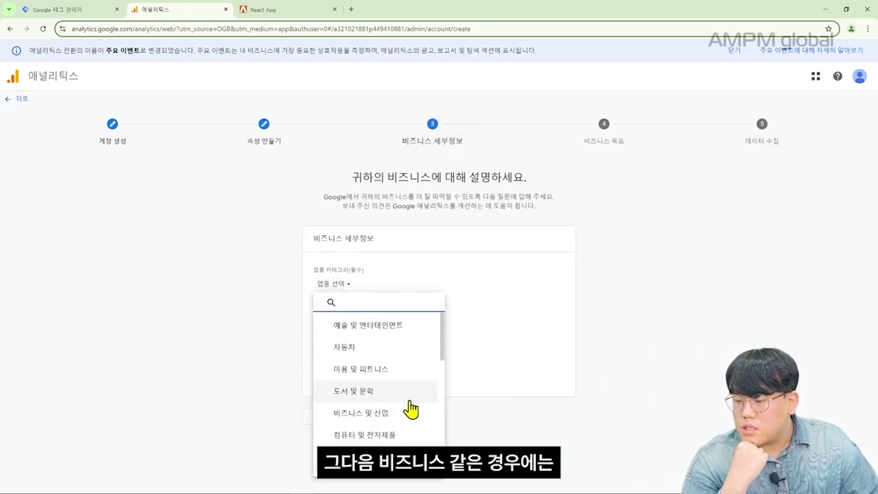
scroll(394, 393, "down", 1)
left_click(392, 368)
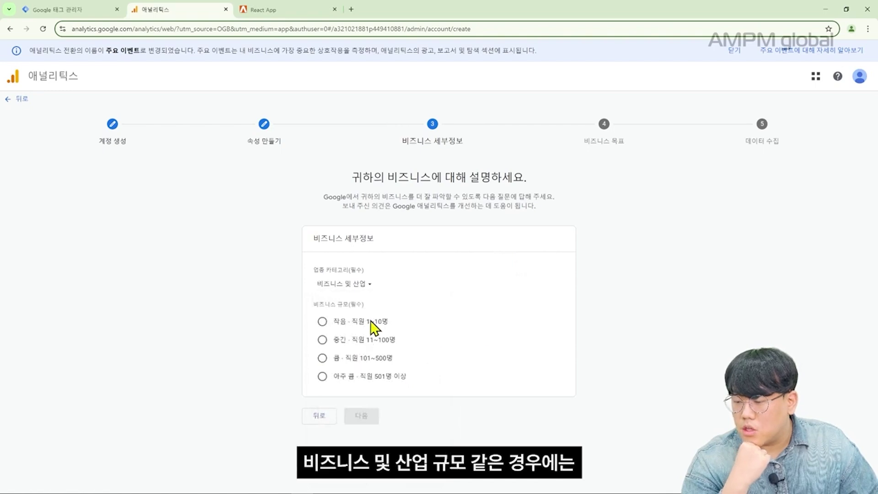
left_click(325, 339)
left_click(324, 322)
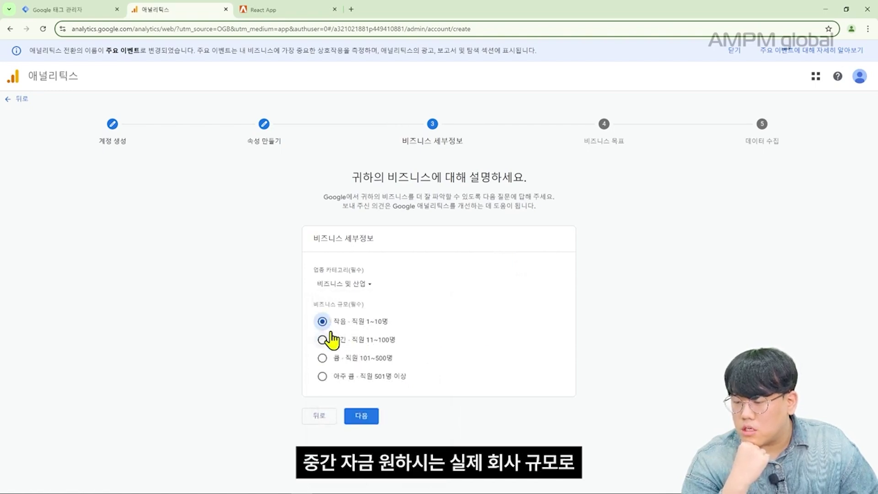
left_click(358, 417)
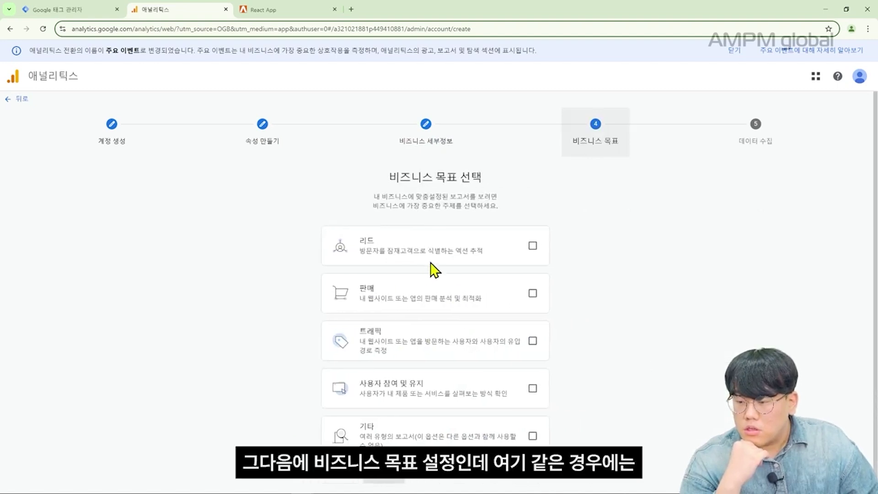
- Choose 기타 as the business objective and accept the Analytics terms of service together with the GDPR data processing terms
left_click_drag(389, 176, 508, 198)
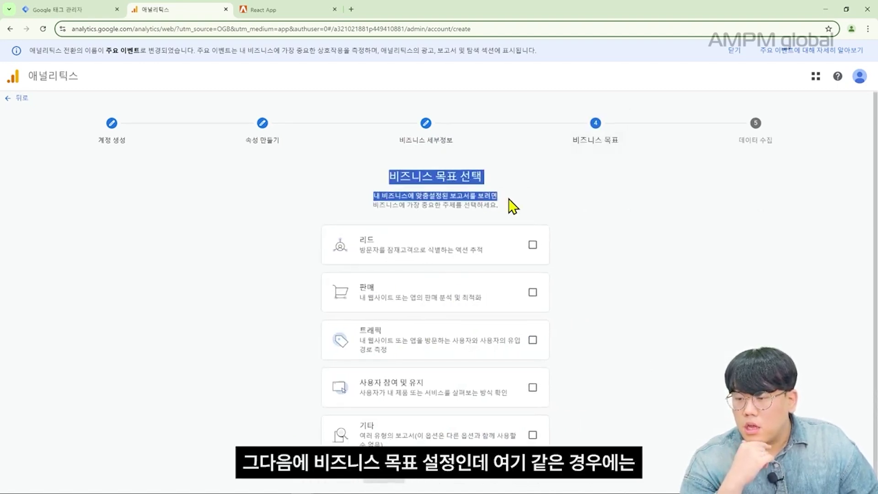
left_click(501, 442)
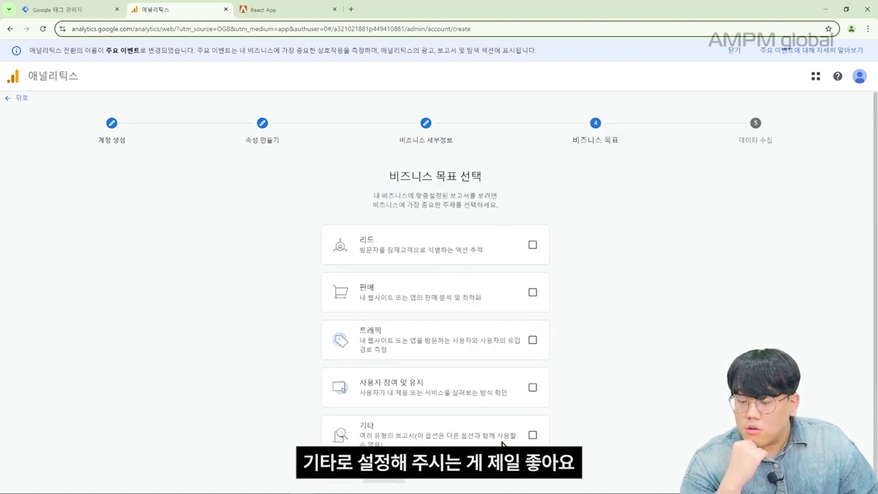
left_click(532, 435)
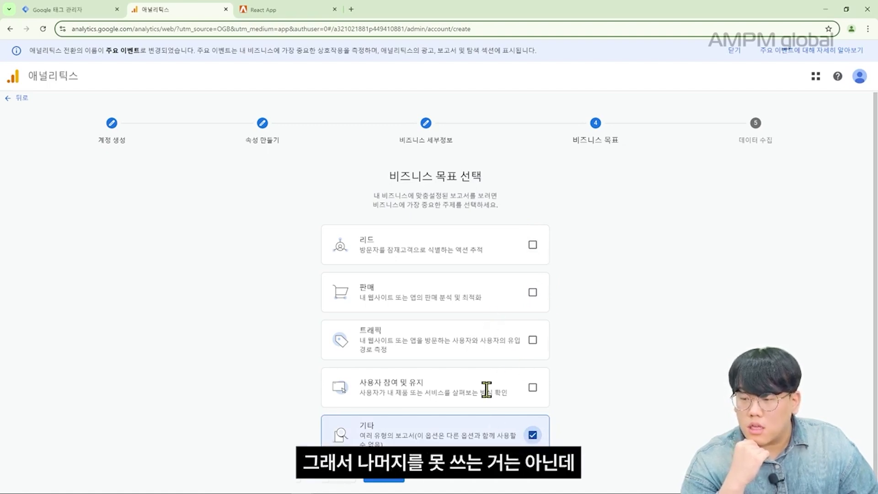
left_click_drag(388, 178, 542, 185)
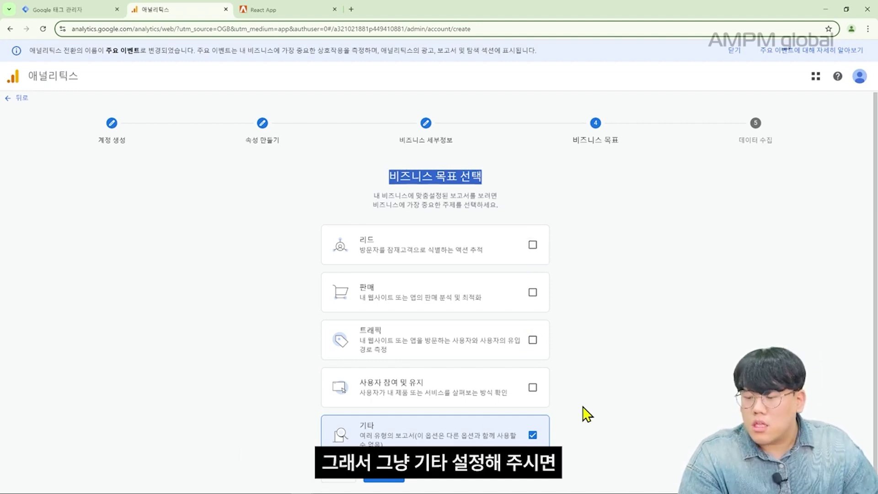
left_click(384, 479)
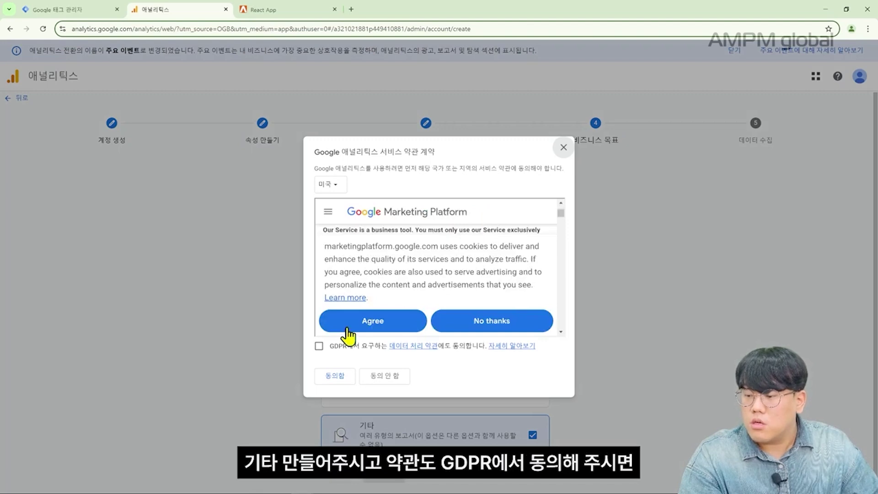
left_click(318, 345)
left_click(333, 378)
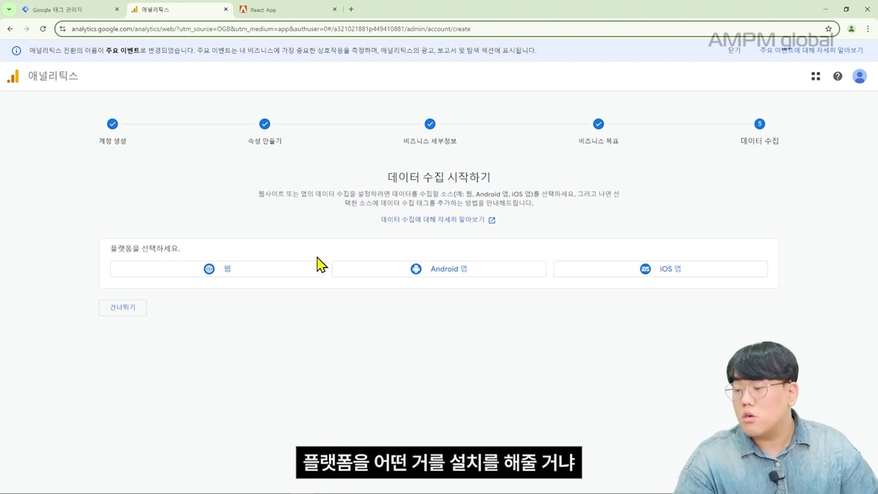
- Start a web data stream and paste the example site's inquiry page address as its website URL
left_click(291, 271)
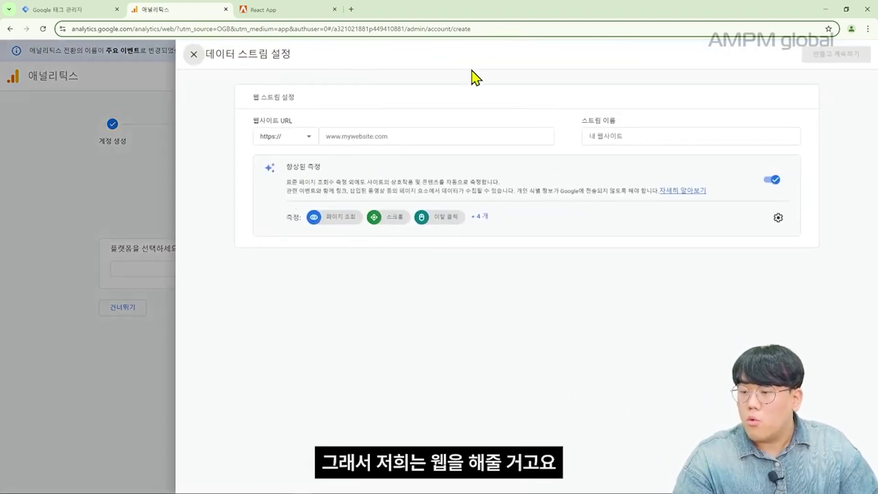
left_click(300, 9)
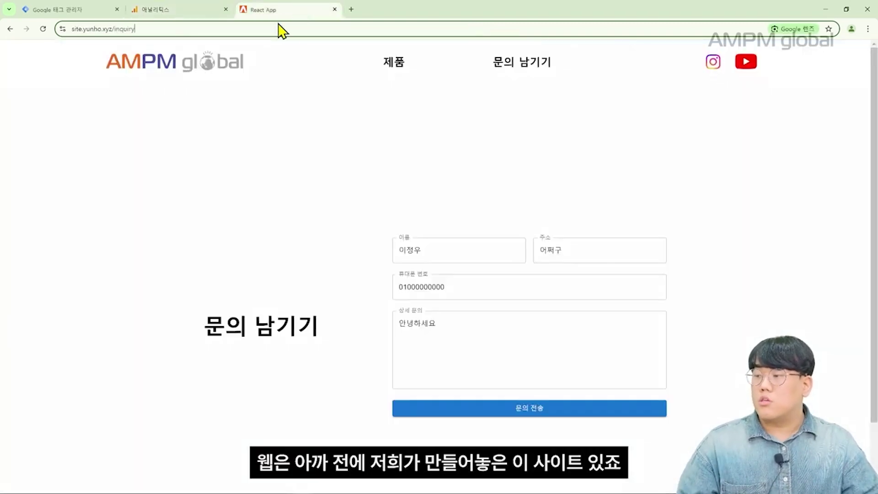
left_click(276, 29)
key("ctrl+c")
left_click(210, 8)
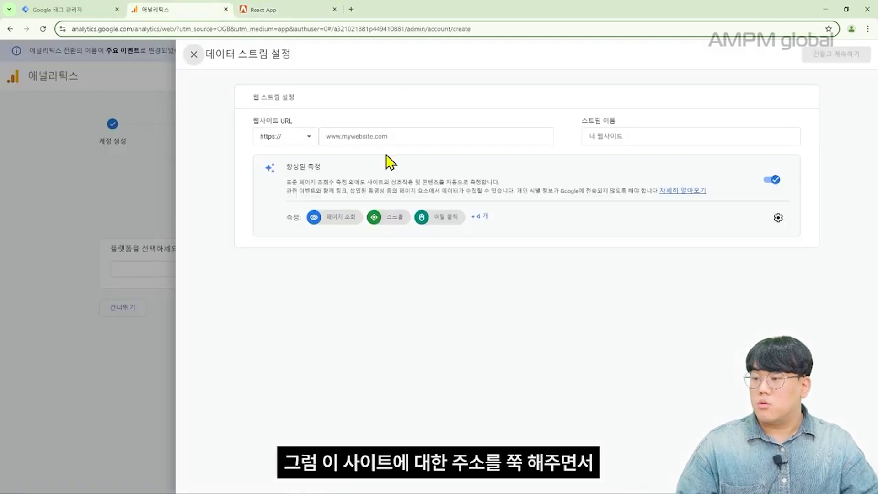
left_click(395, 143)
key("ctrl+v")
left_click(657, 139)
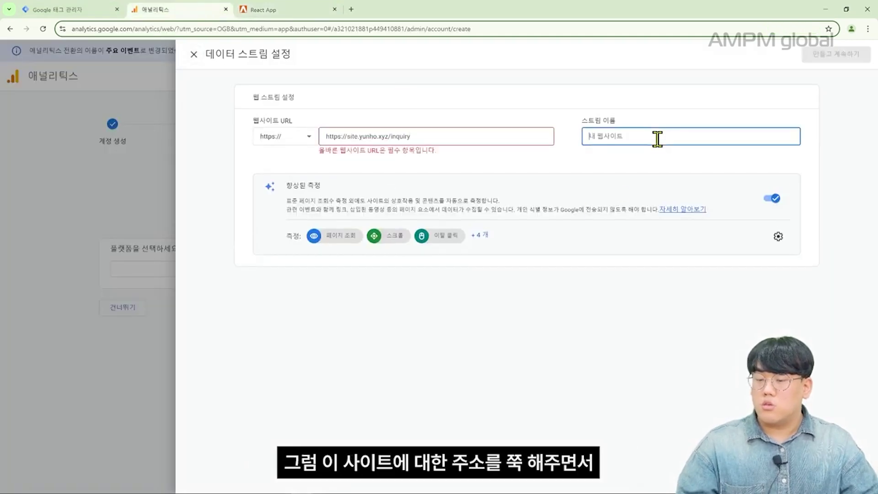
key("BackSpace")
- Trim the stream's website URL to the main domain site.yunho.xyz, without the protocol and the page path
left_click(348, 137)
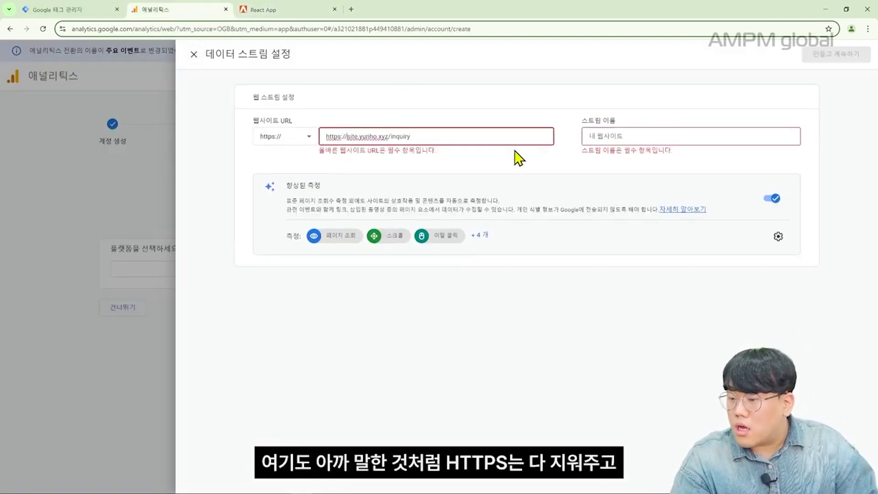
key("BackSpace")
key("BackSpace")
key("BackSpace")
key("BackSpace")
key("BackSpace")
key("BackSpace")
key("BackSpace")
key("BackSpace")
left_click(456, 140)
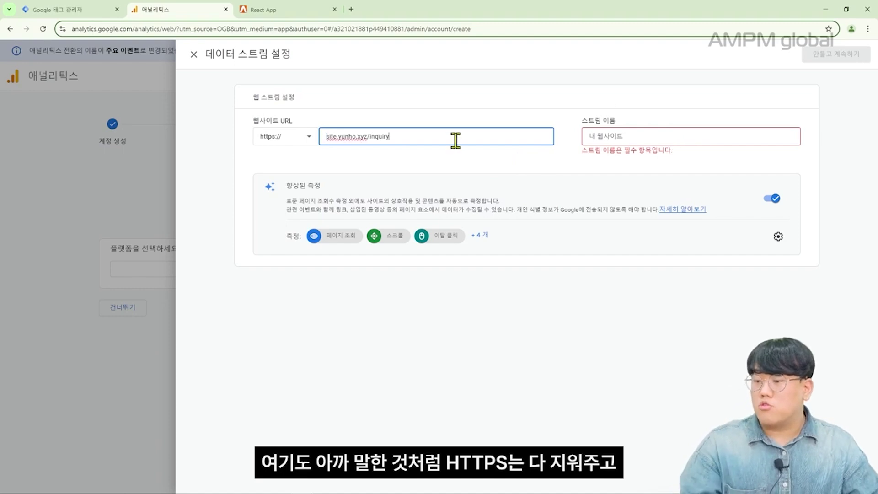
key("BackSpace")
key("BackSpace")
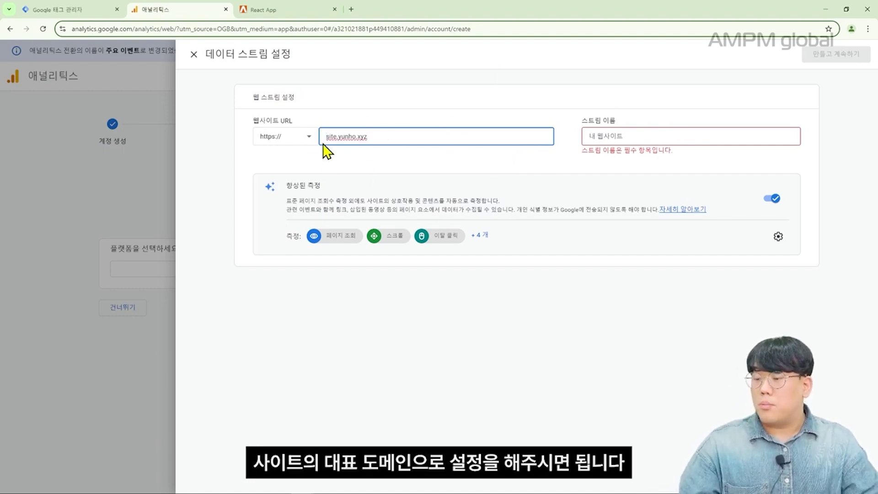
- Name the web stream 마케팅학교 테스트용 and create it
left_click(728, 143)
type("ㄴ")
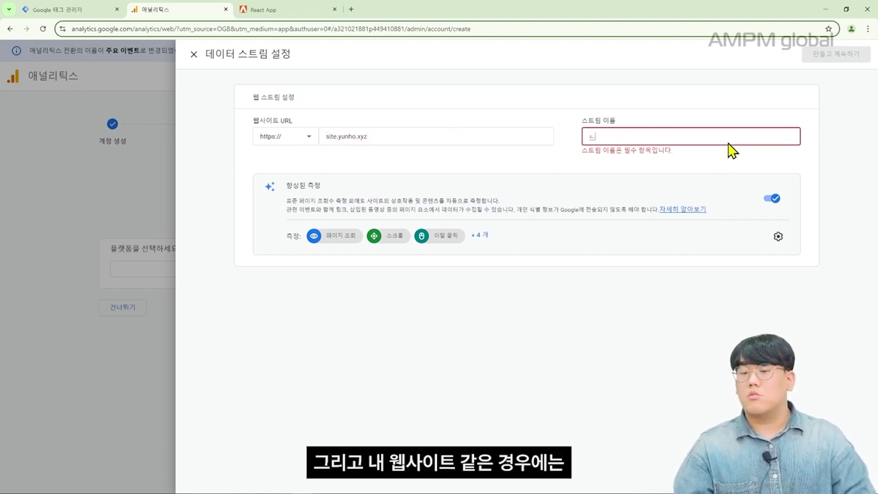
type("케팅학교 테스트용")
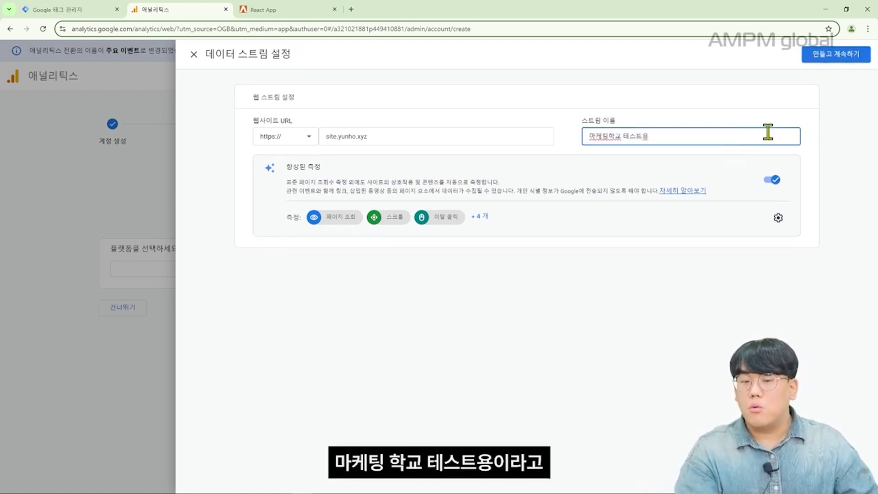
left_click(826, 54)
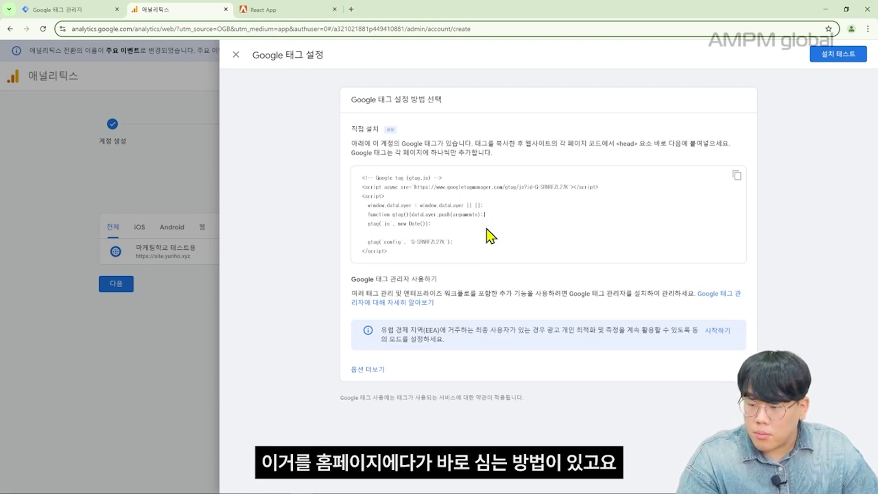
- Leave the Google tag installation instructions, open the details of the 마케팅학교 테스트용 stream and copy its measurement ID
left_click_drag(351, 280, 451, 280)
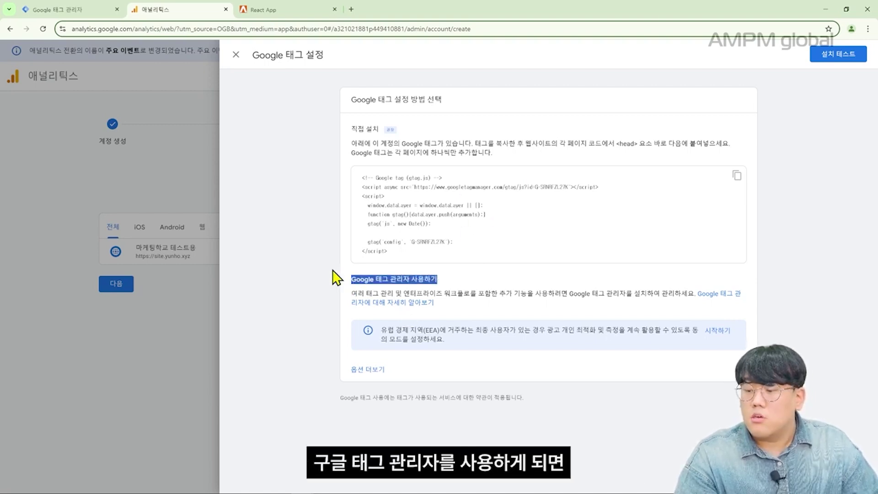
left_click(353, 278)
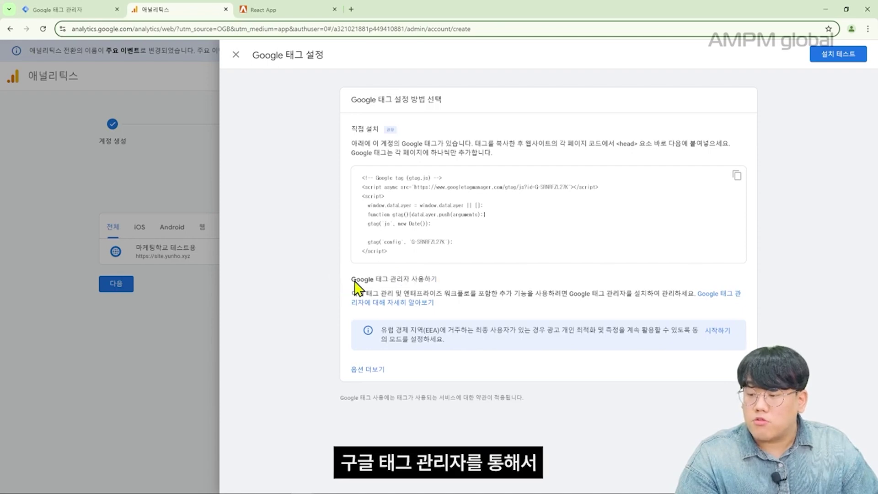
left_click(236, 55)
left_click(183, 249)
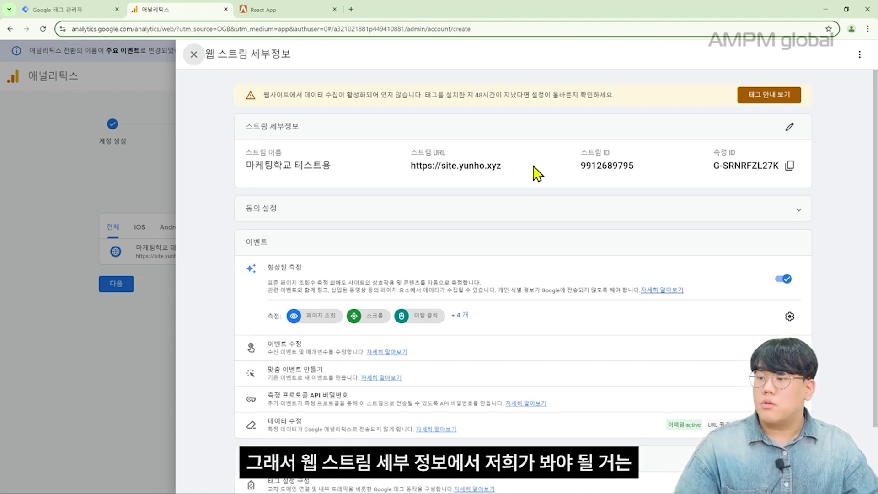
mouse_move(750, 183)
left_mouse_down()
mouse_move(841, 146)
mouse_move(731, 192)
mouse_move(823, 201)
mouse_move(805, 128)
mouse_move(845, 176)
mouse_move(770, 231)
left_mouse_up()
key("Escape")
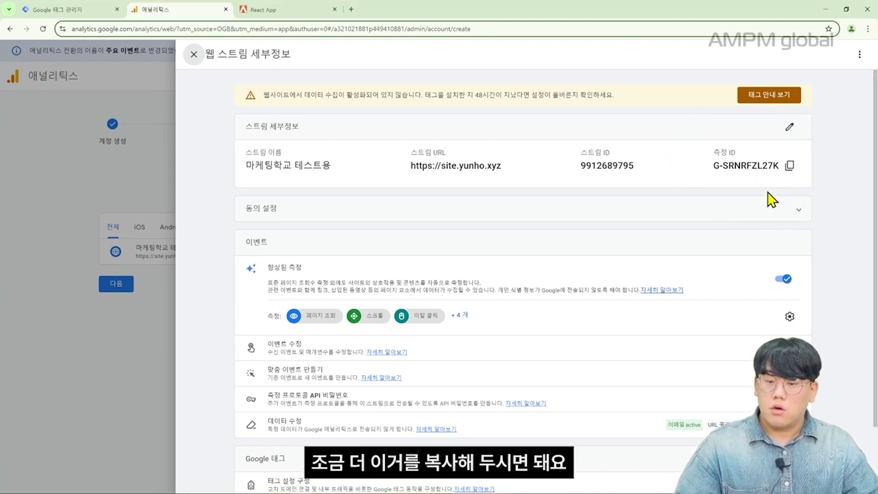
left_click(791, 165)
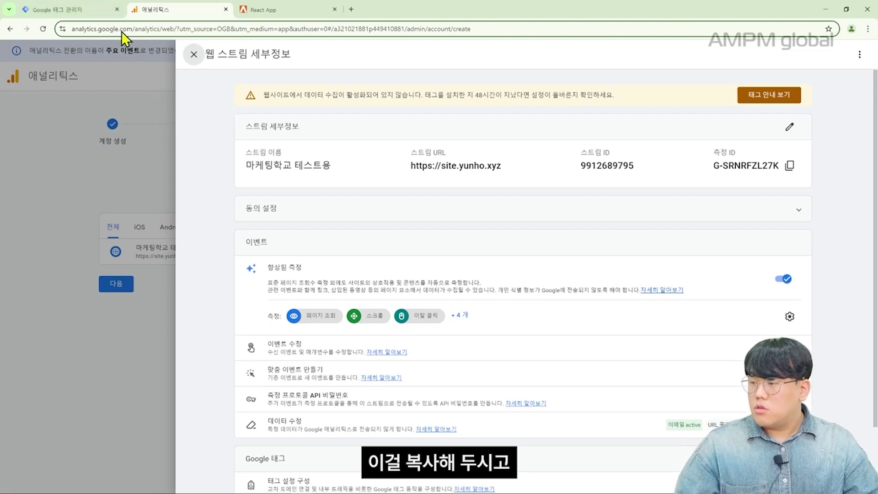
- Start a new tag in Google Tag Manager and choose Google 태그 from the Google 애널리틱스 tag types
left_click(83, 9)
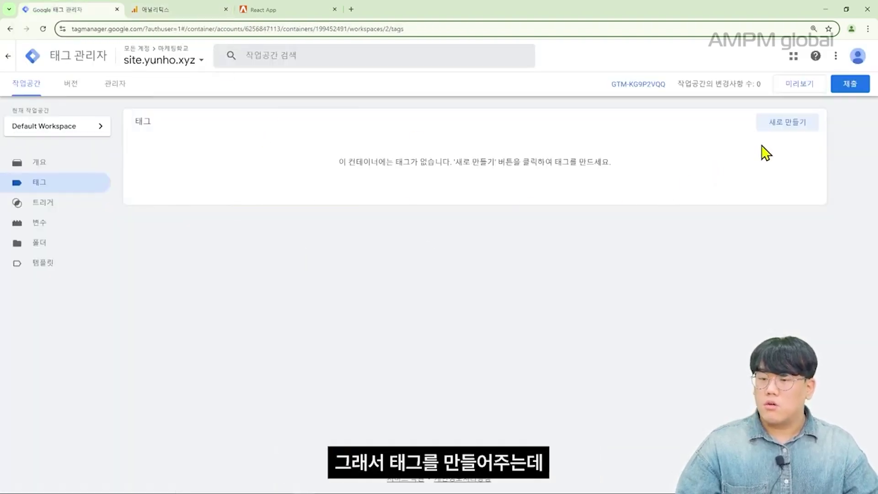
left_click(780, 128)
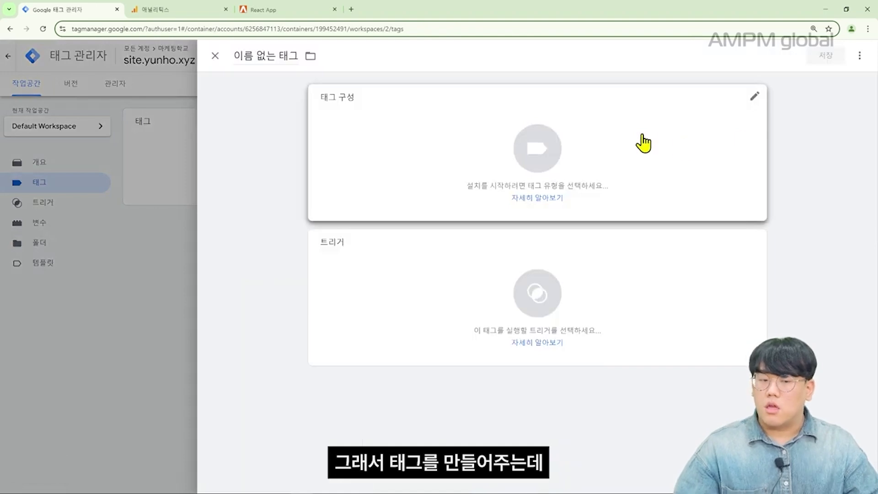
left_click(554, 115)
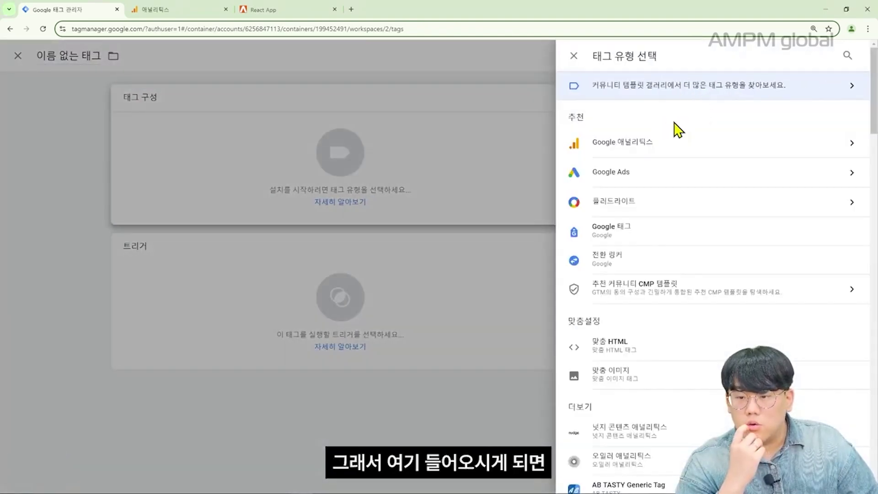
left_click(679, 150)
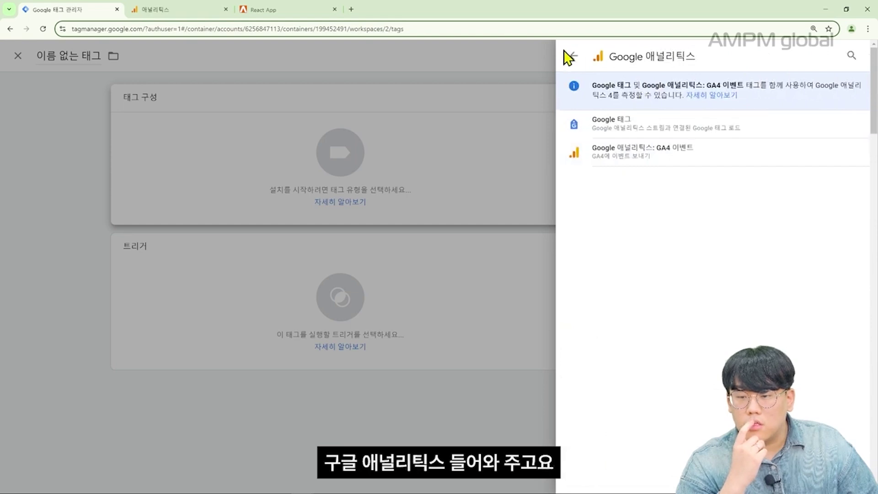
left_click(569, 58)
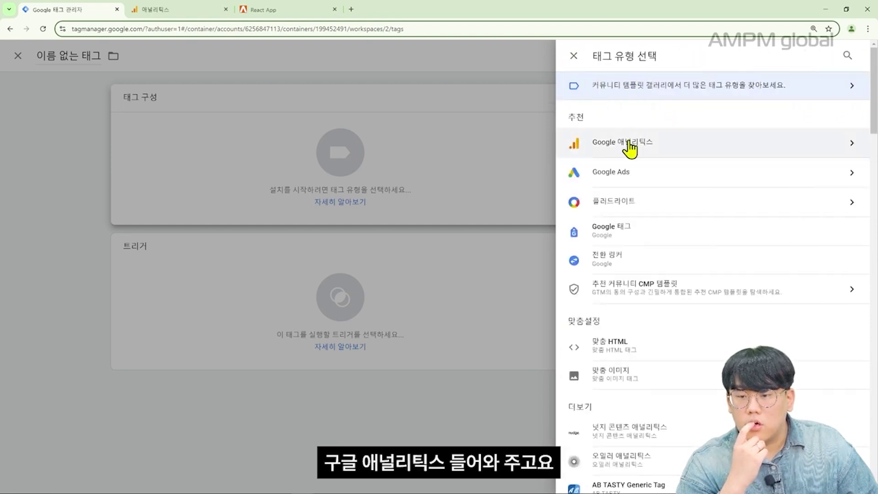
left_click(658, 155)
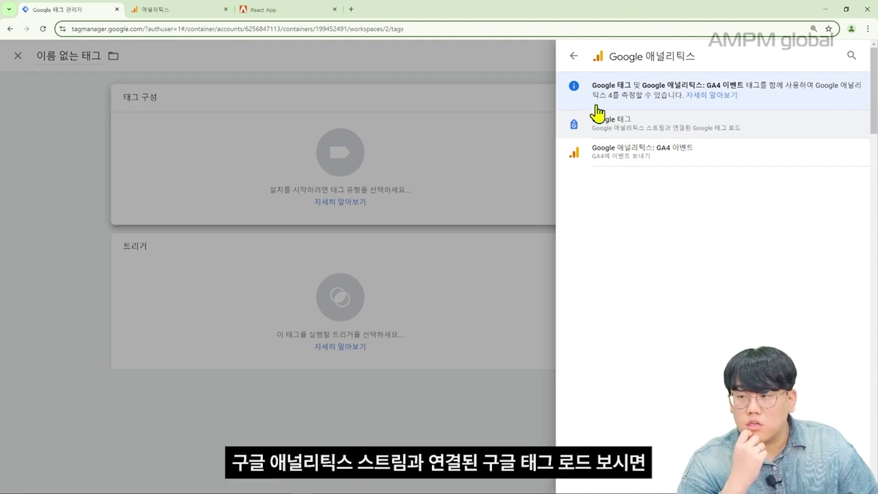
left_click(153, 9)
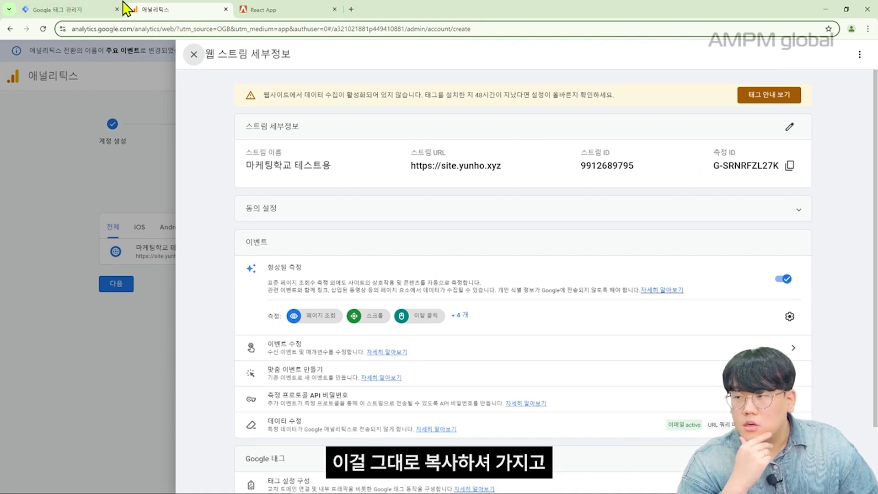
left_click(91, 9)
left_click(658, 133)
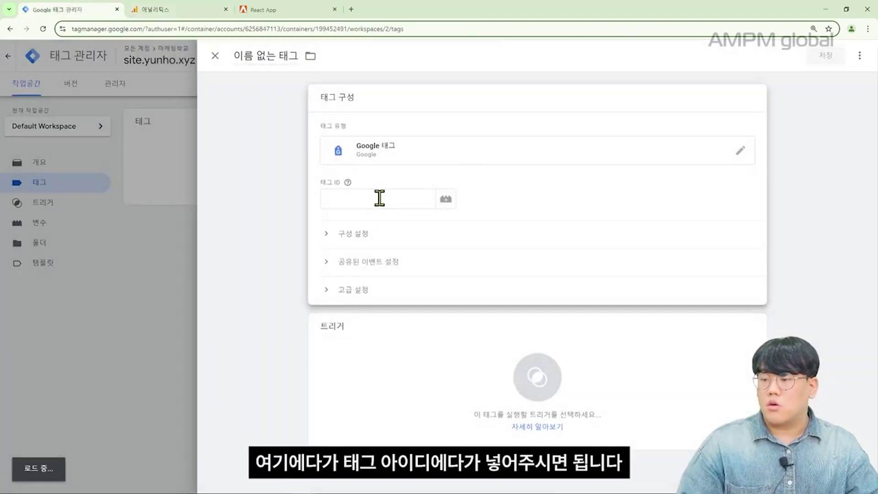
- Paste the web stream's copied measurement ID as the tag ID of the new Google tag
left_click(378, 198)
key("ctrl+v")
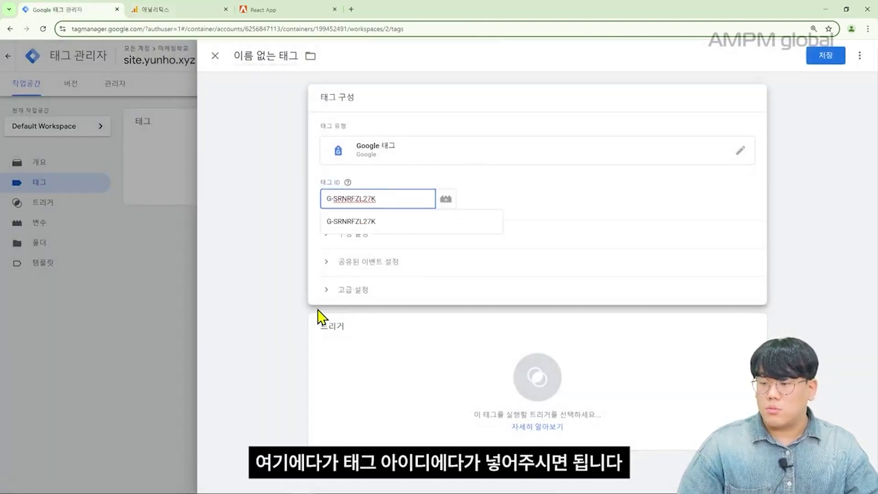
left_click(292, 287)
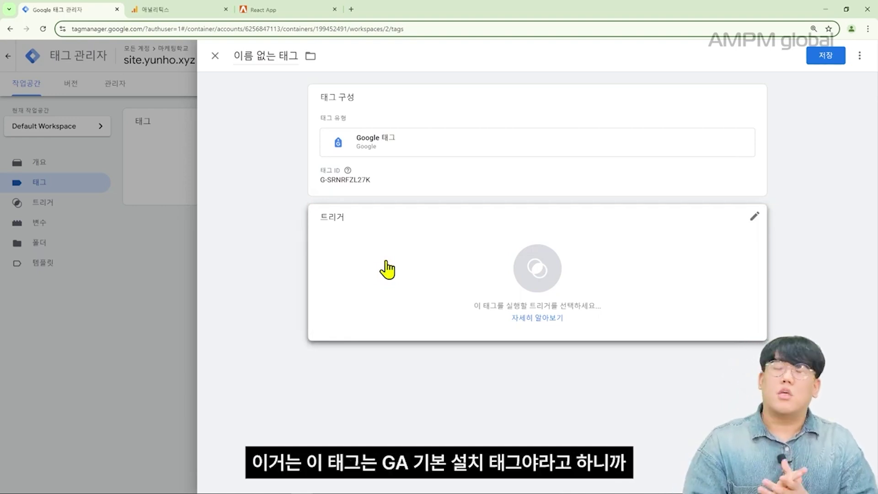
- Replace the unnamed tag's default name with GA_공통스크립트
left_click(271, 60)
key("BackSpace")
key("BackSpace")
key("BackSpace")
key("BackSpace")
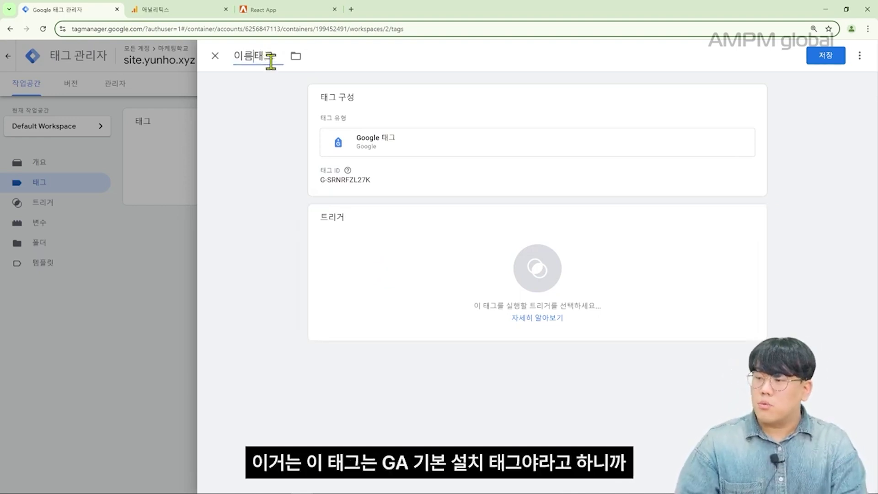
key("BackSpace")
key("BackSpace")
key("BackSpace")
type("g")
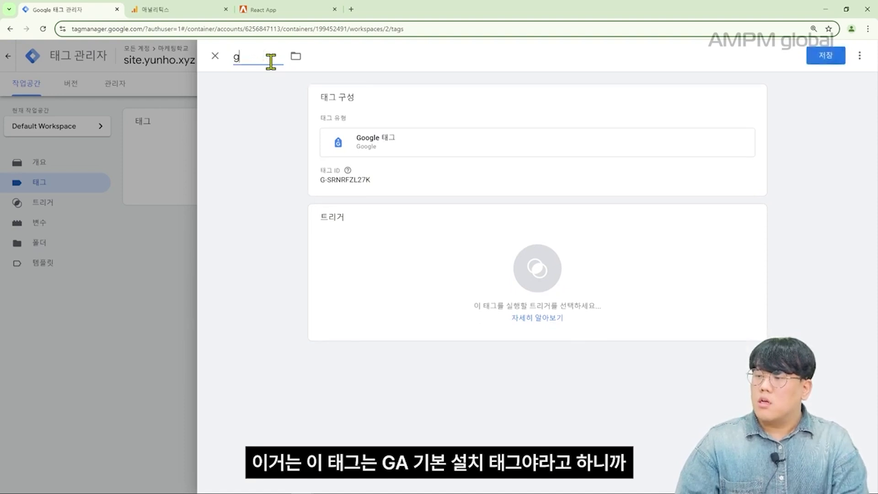
key("BackSpace")
type("g")
key("BackSpace")
type("GA")
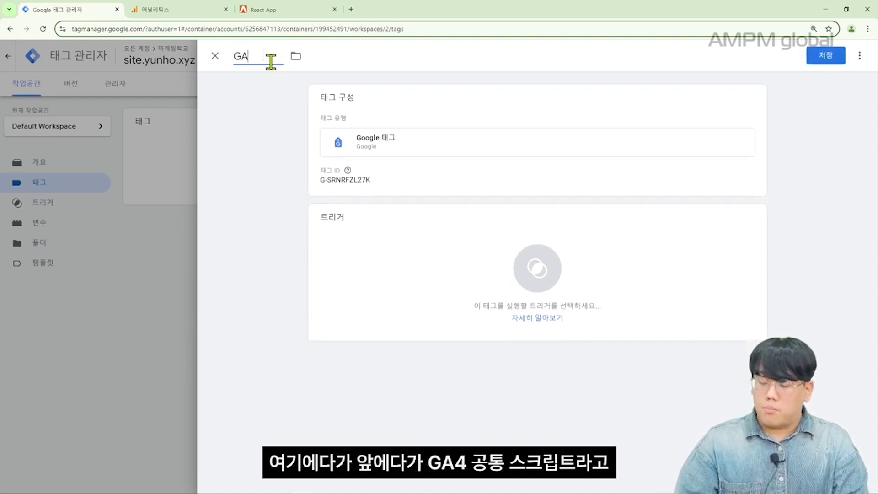
type("_공통스크립트")
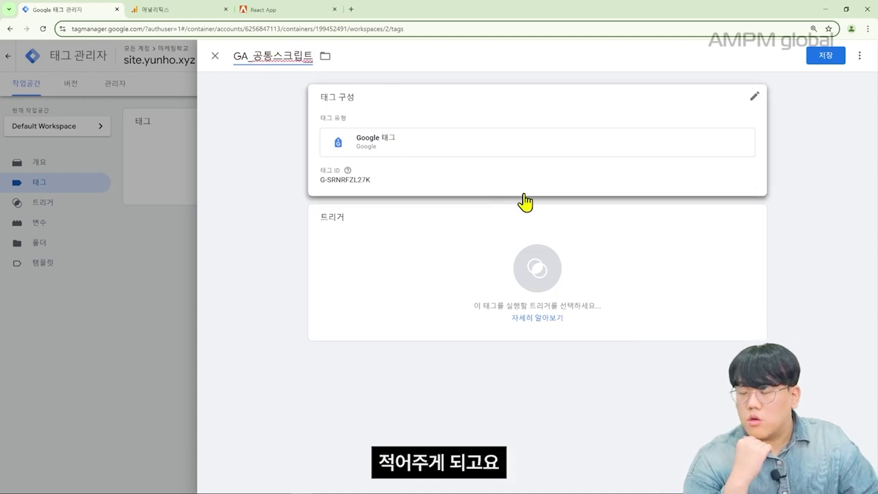
- Set the tag to fire on the Initialization - All Pages trigger and save it
left_click(530, 249)
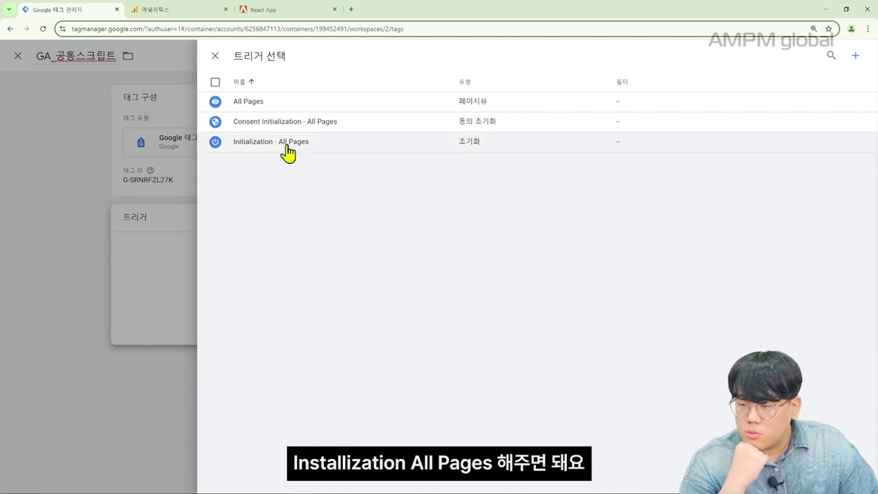
left_click(287, 145)
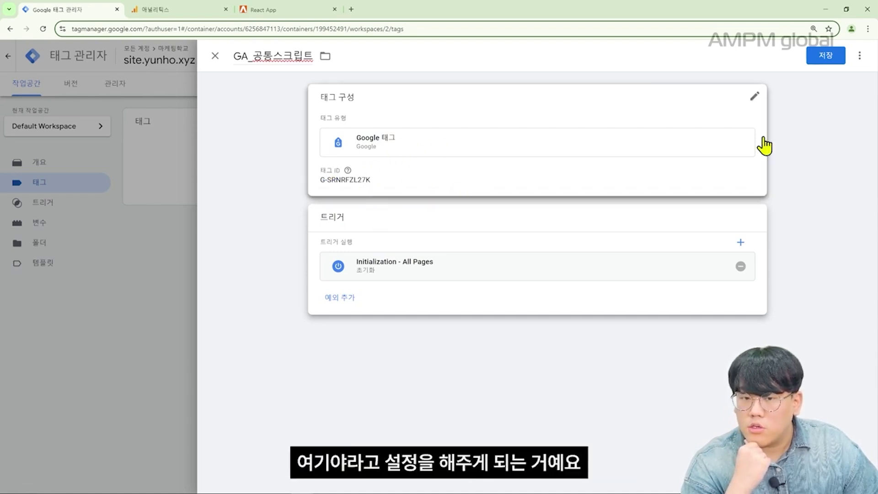
left_click(826, 57)
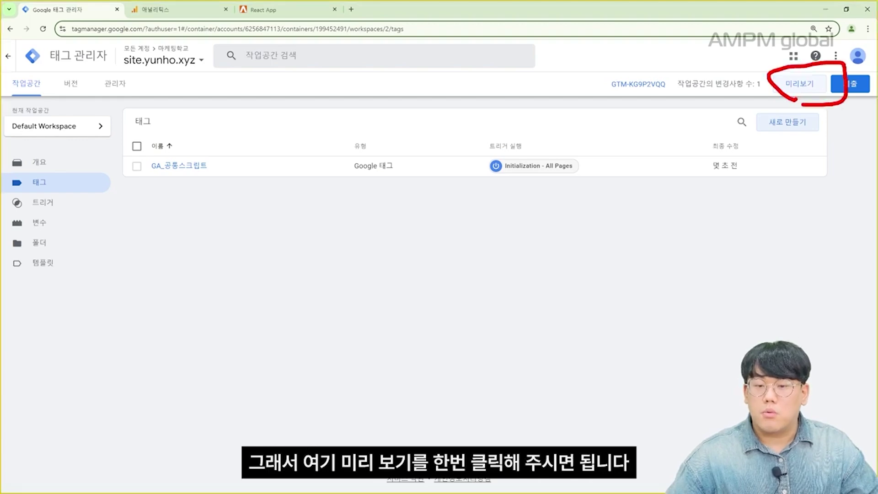
- Preview the container and copy the example site's inquiry page address into Tag Assistant as the website URL to connect
left_click(797, 86)
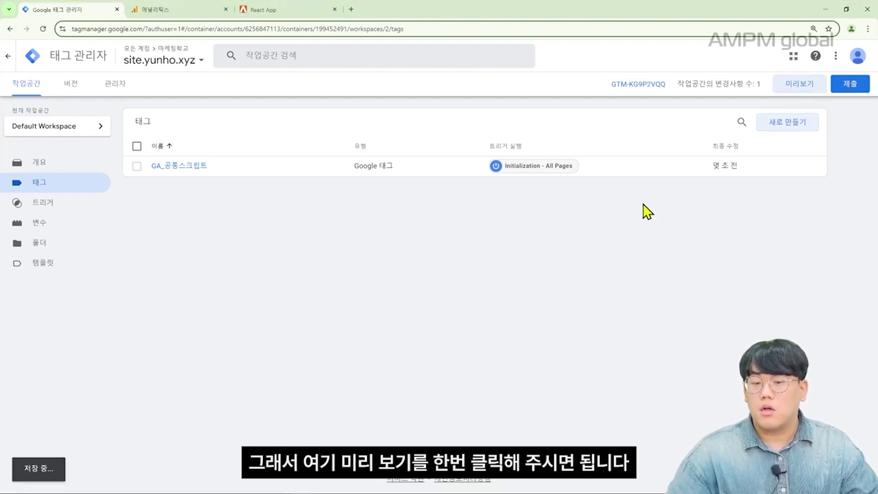
left_click(357, 9)
left_click(355, 27)
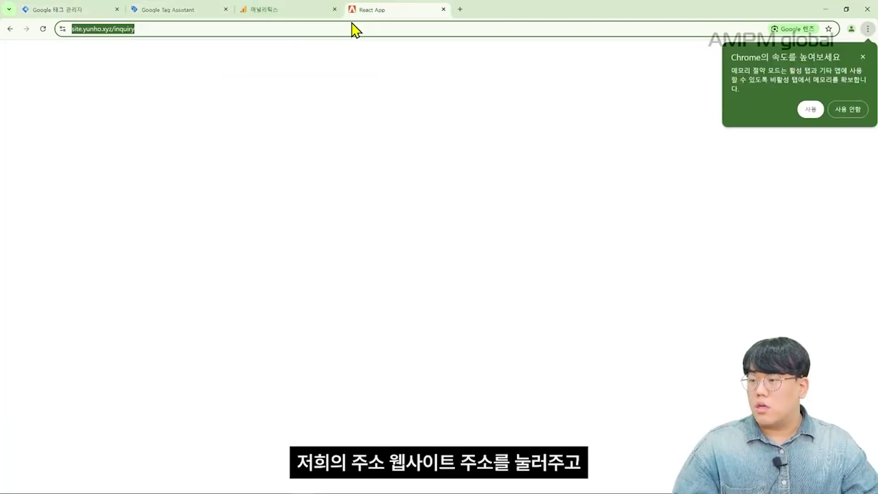
left_click(331, 28)
left_click_drag(331, 28, 72, 28)
key("ctrl+c")
left_click(196, 8)
left_click(390, 233)
key("ctrl+v")
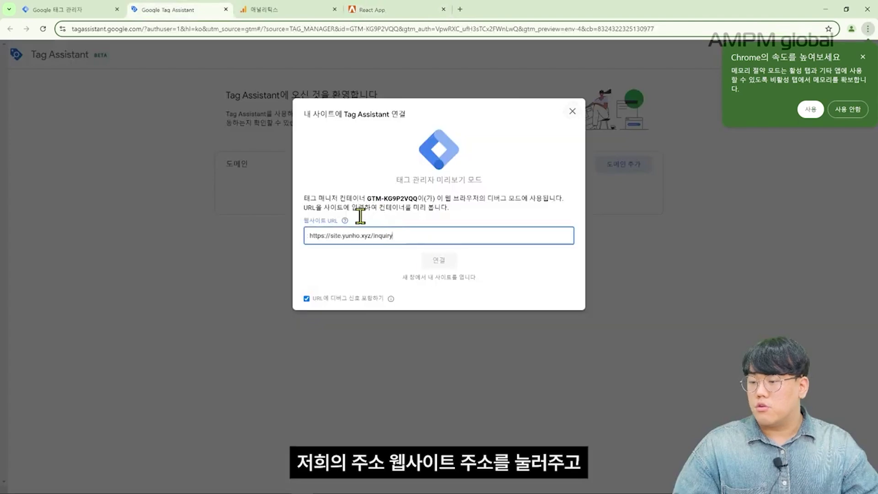
left_click(439, 260)
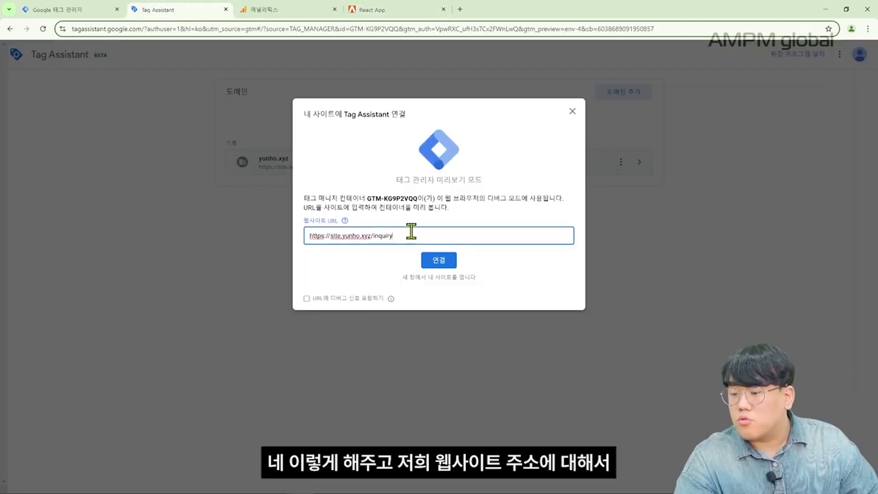
left_click(411, 233)
key("BackSpace")
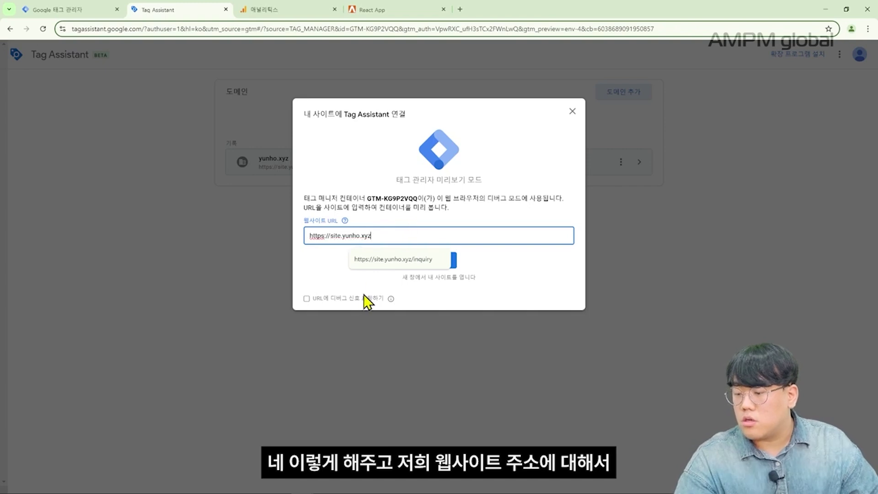
mouse_move(389, 299)
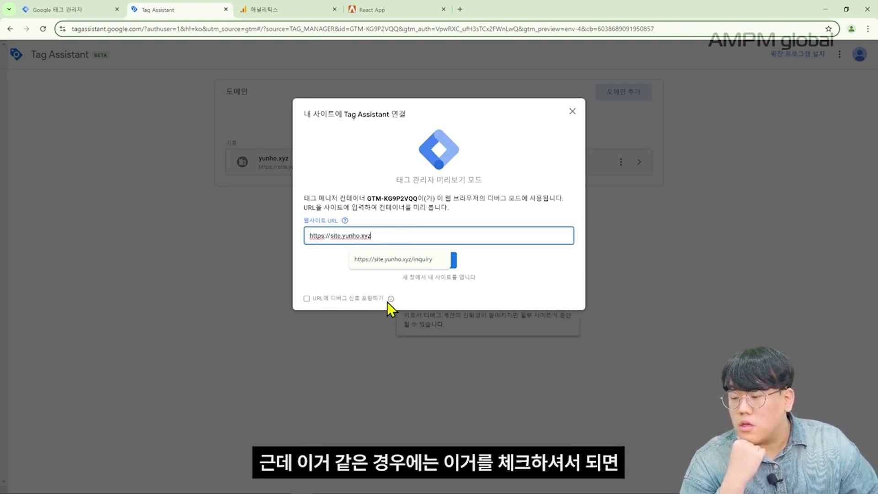
left_click(375, 292)
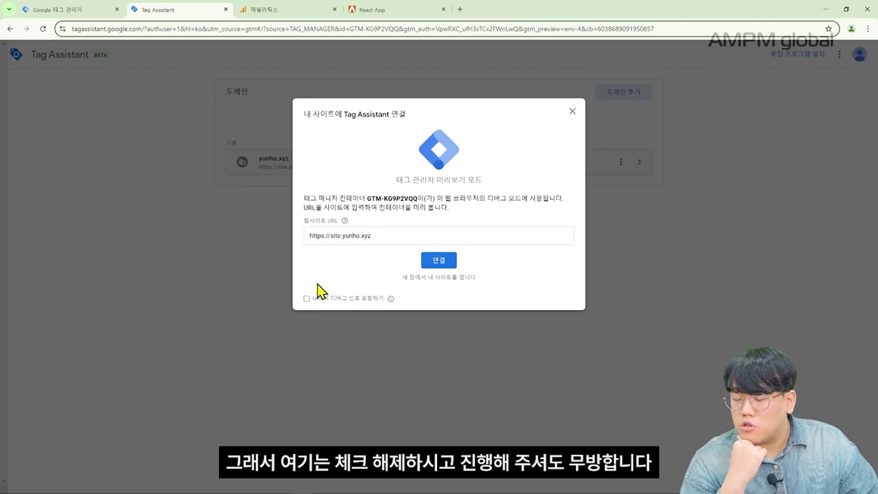
left_click(439, 261)
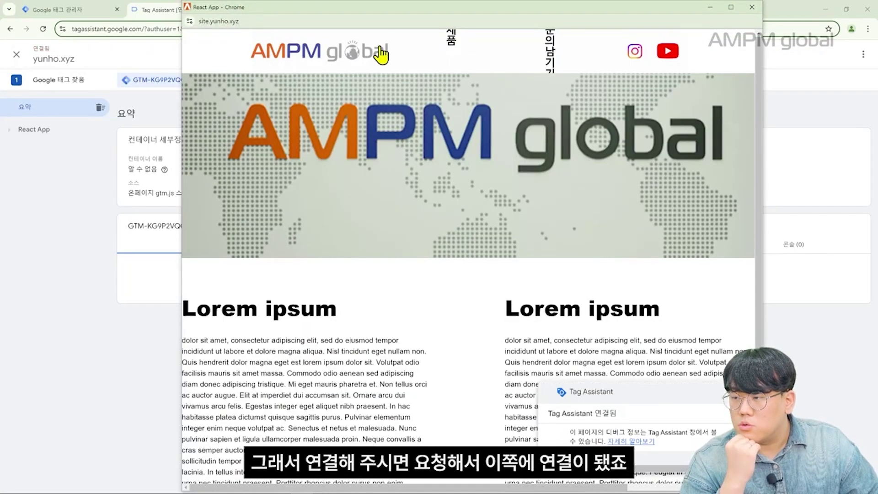
- Move and widen the connected site's window beside the Tag Assistant event list and scroll through its home page
left_click_drag(384, 14, 476, 15)
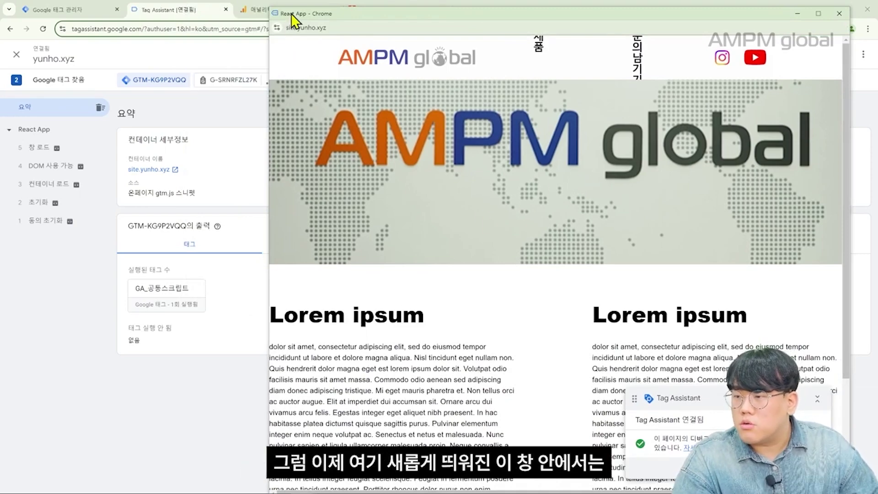
scroll(484, 168, "down", 3)
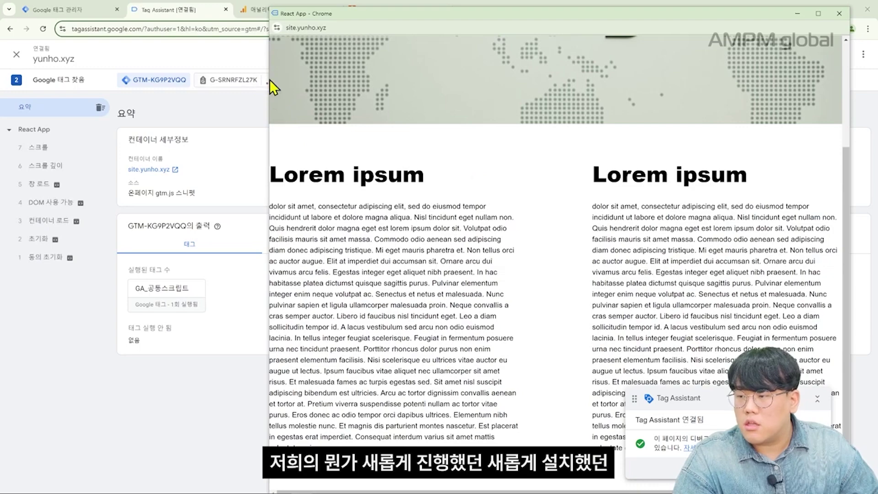
left_click_drag(270, 80, 161, 78)
scroll(515, 188, "up", 3)
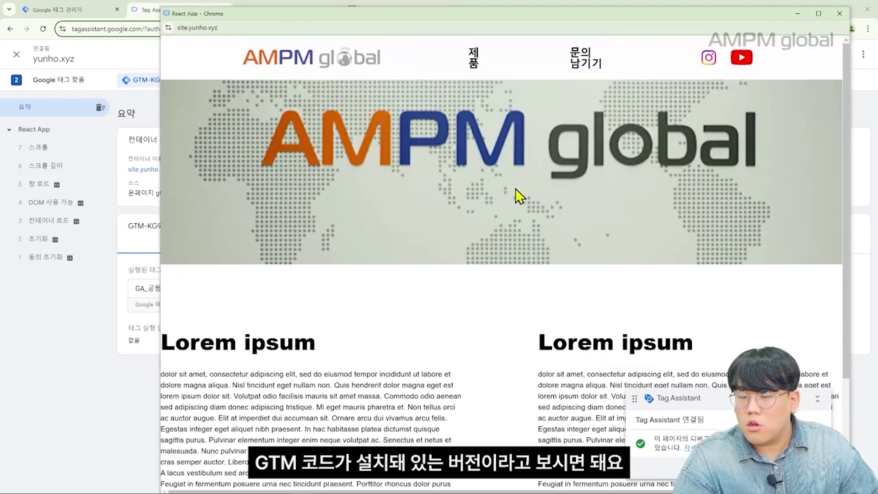
scroll(515, 188, "down", 3)
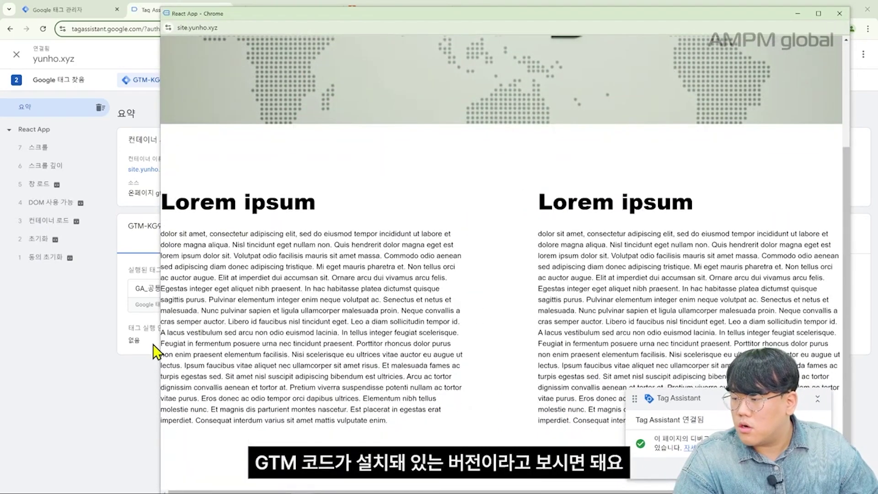
- Examine in Tag Assistant the summary, the 동의 초기화, 초기화 and 컨테이너 로드 events, and the GA_공통스크립트 tag's details
left_click(100, 382)
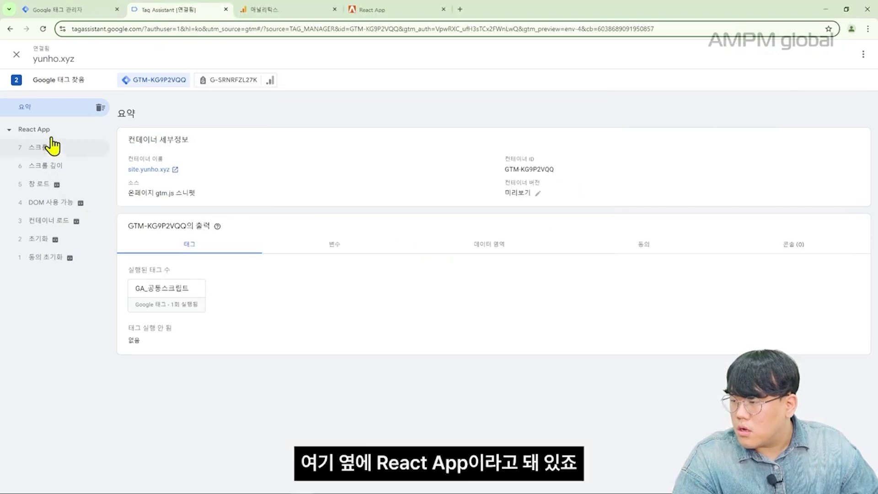
left_click(63, 259)
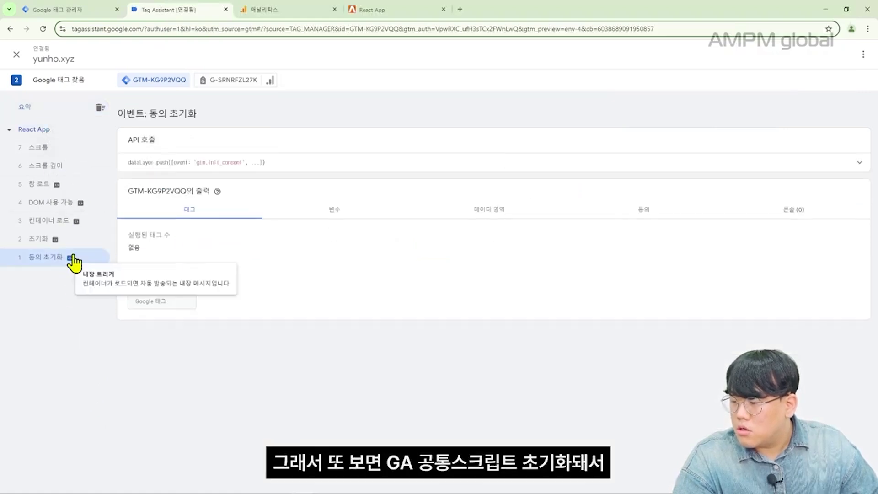
left_click(66, 239)
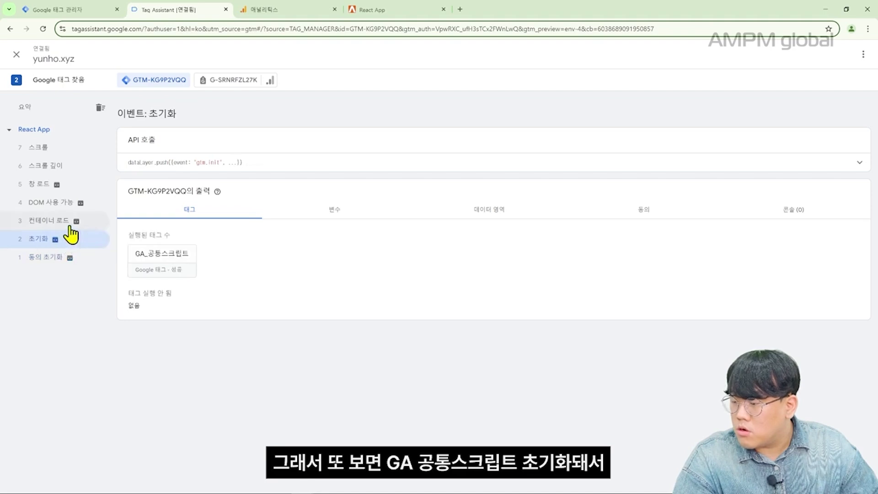
left_click(171, 263)
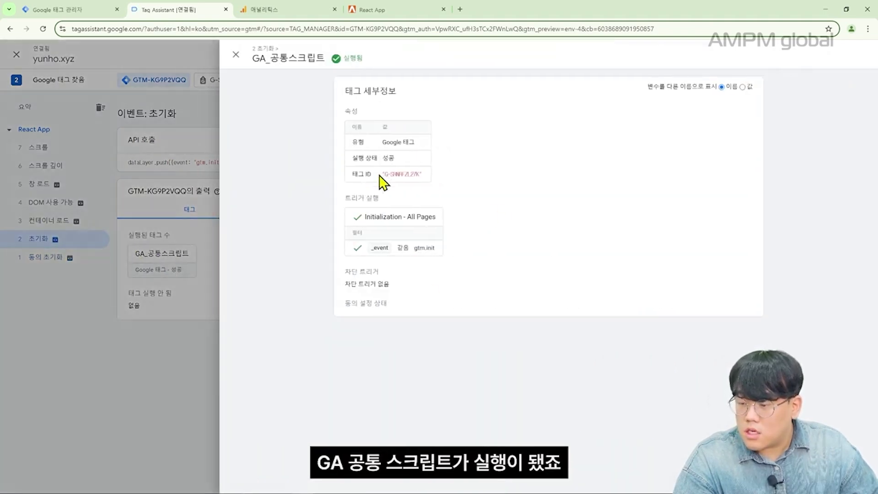
left_click(173, 133)
left_click(39, 110)
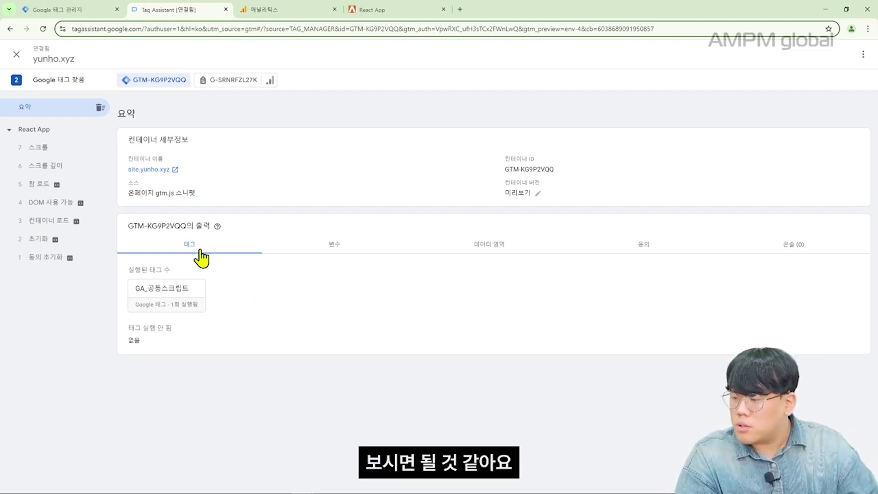
left_click(63, 240)
left_click(76, 221)
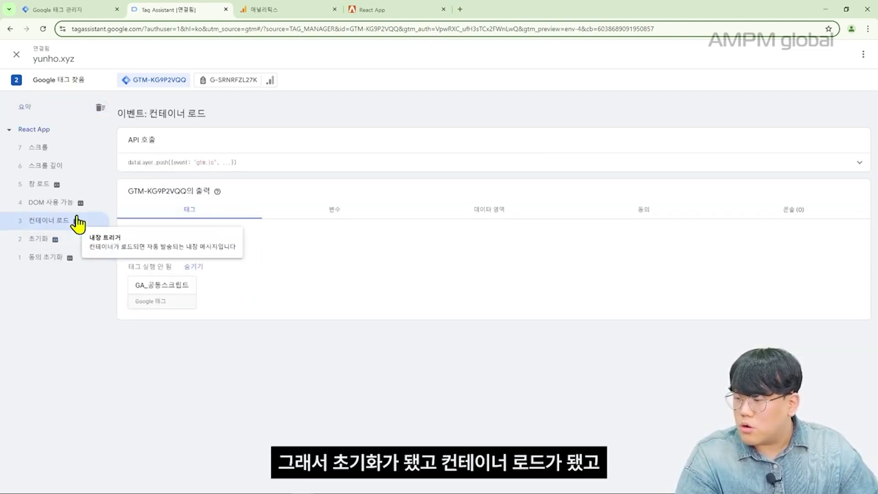
- Examine in Tag Assistant the DOM 사용 가능, 창 로드 and 스크롤 깊이 events, and return to the summary of executed tags
left_click(86, 202)
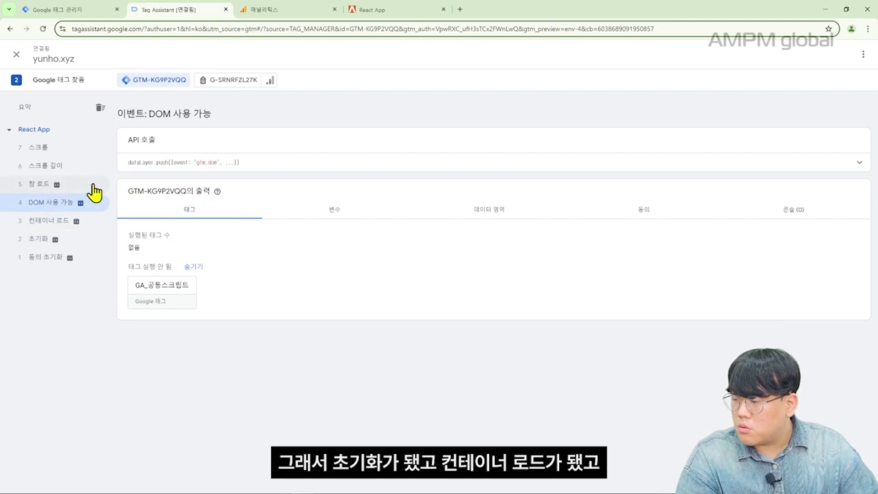
left_click(88, 184)
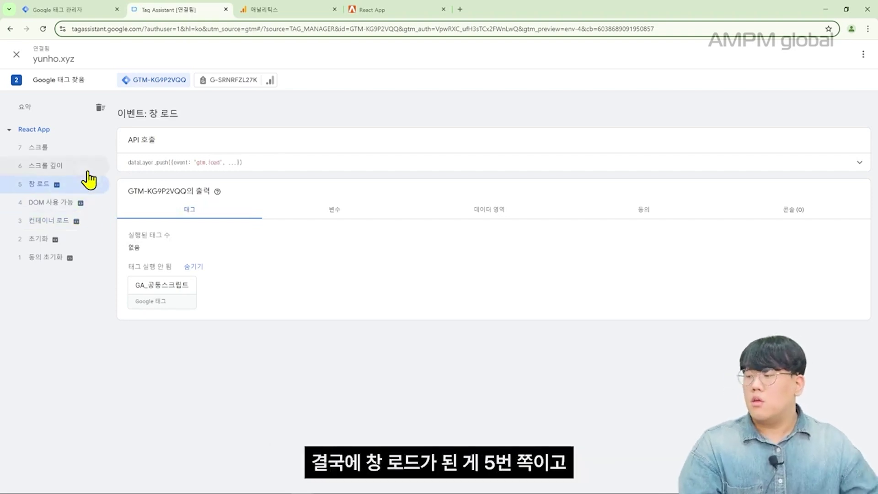
left_click(87, 168)
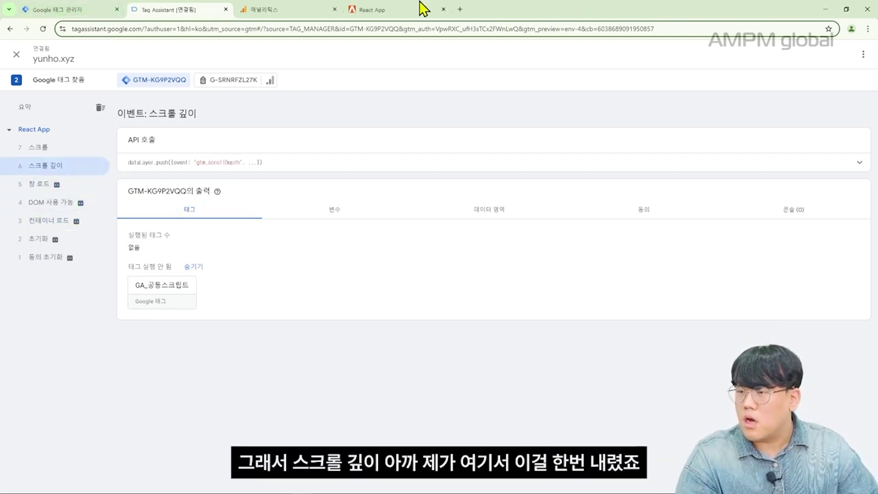
left_click(311, 10)
left_click(366, 9)
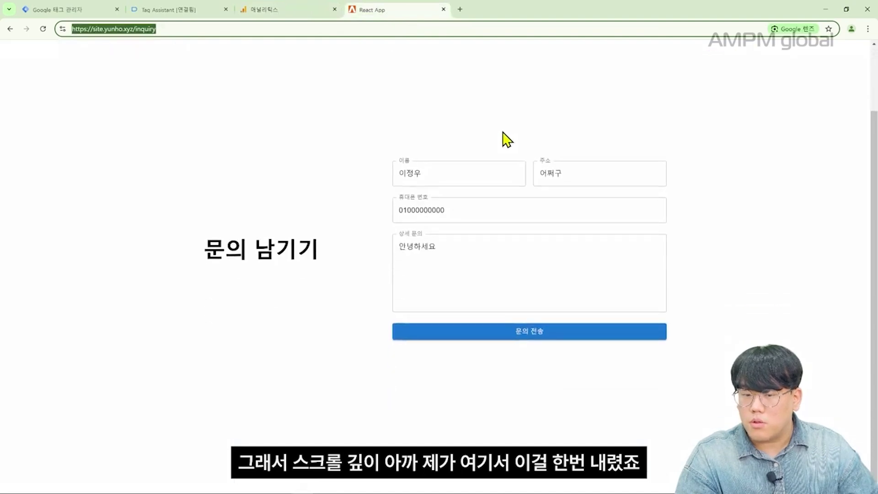
left_click(110, 9)
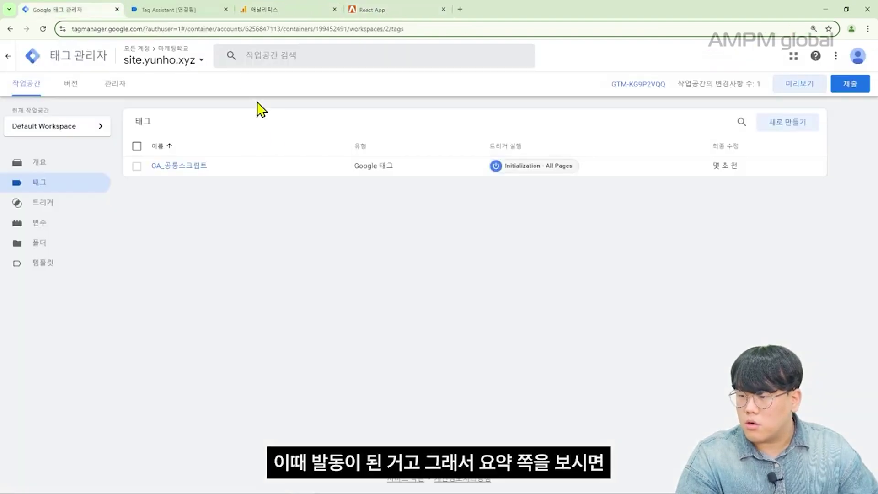
left_click(157, 9)
left_click(73, 119)
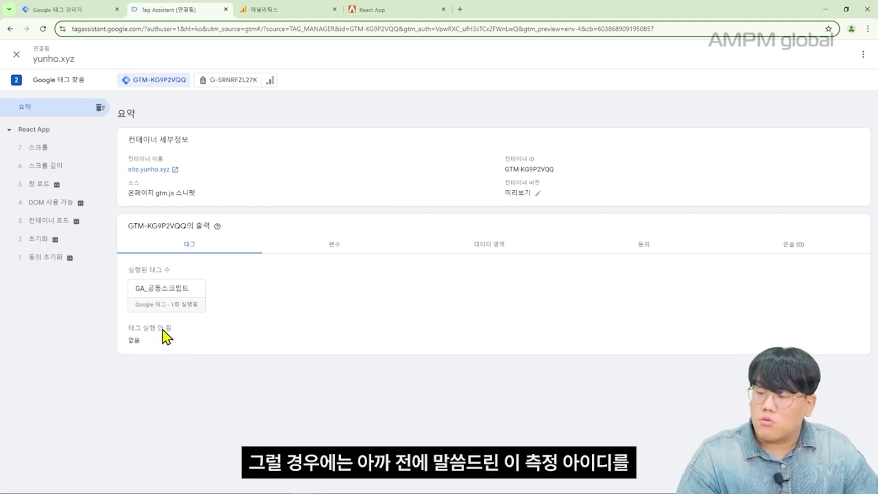
- Check the measurement ID in the Analytics web stream details against the Google tag ID listed in Tag Assistant
left_click(300, 9)
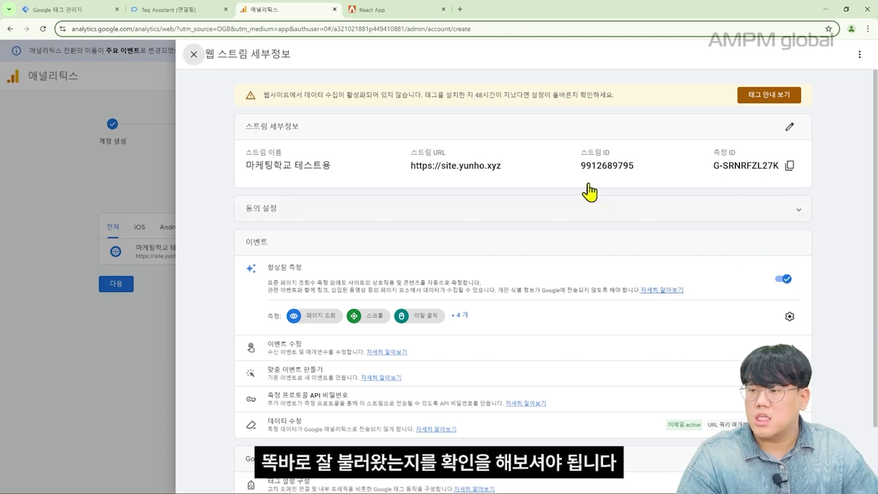
left_click(140, 9)
left_click(92, 8)
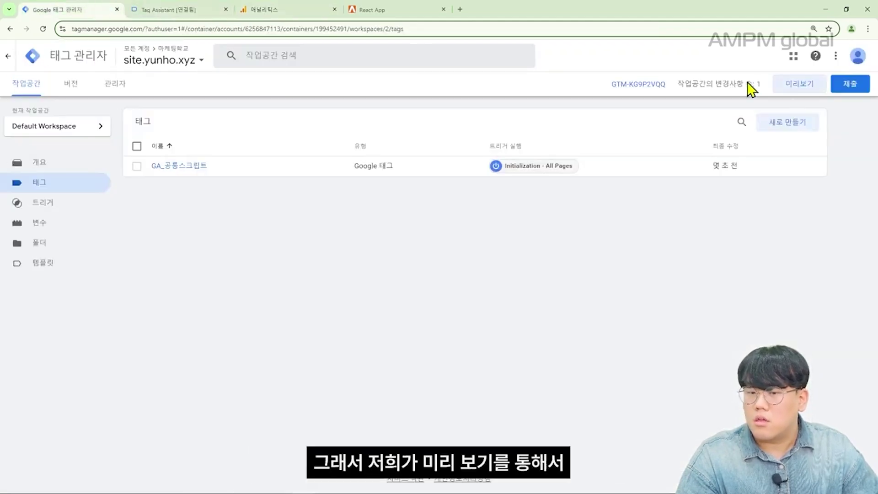
left_click(149, 8)
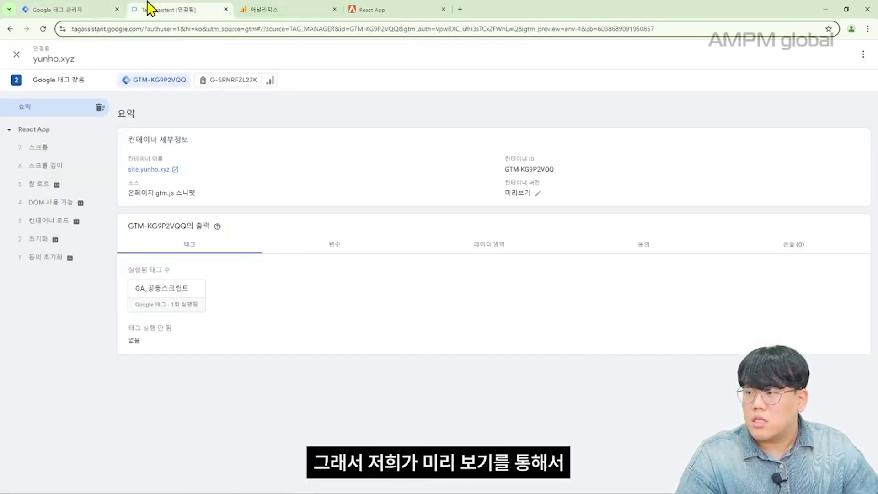
- Submit and publish the Tag Manager workspace changes as a version named 1107 with the description GA스크립트설치
left_click(71, 10)
left_click(843, 92)
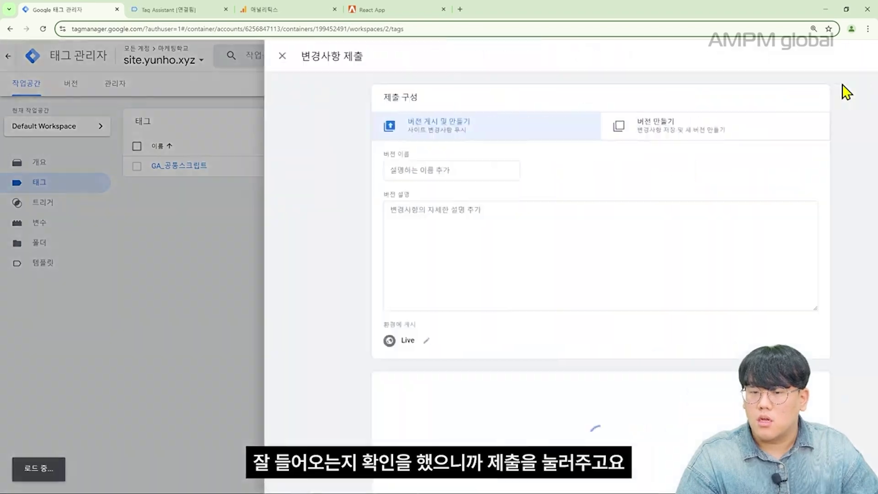
left_click(832, 58)
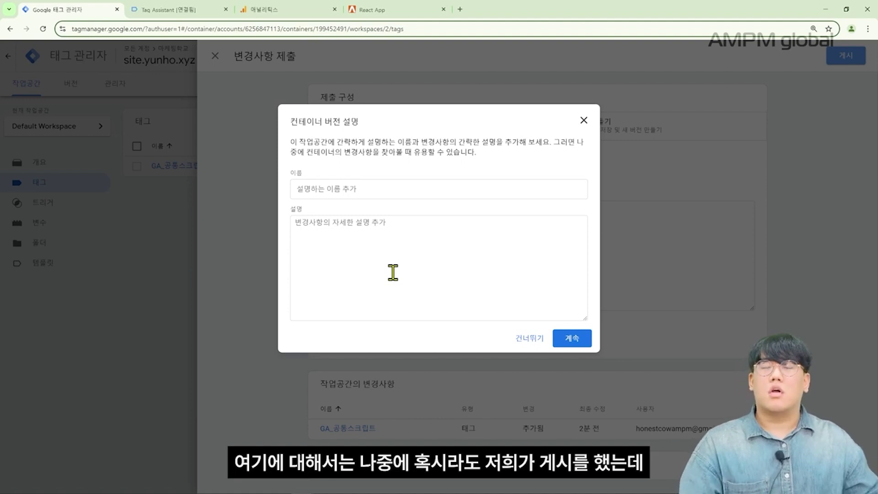
left_click(443, 189)
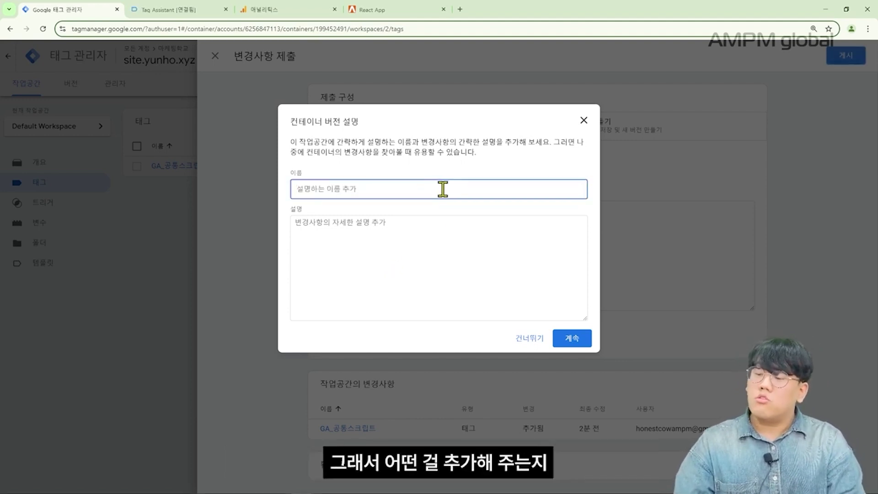
type("1107")
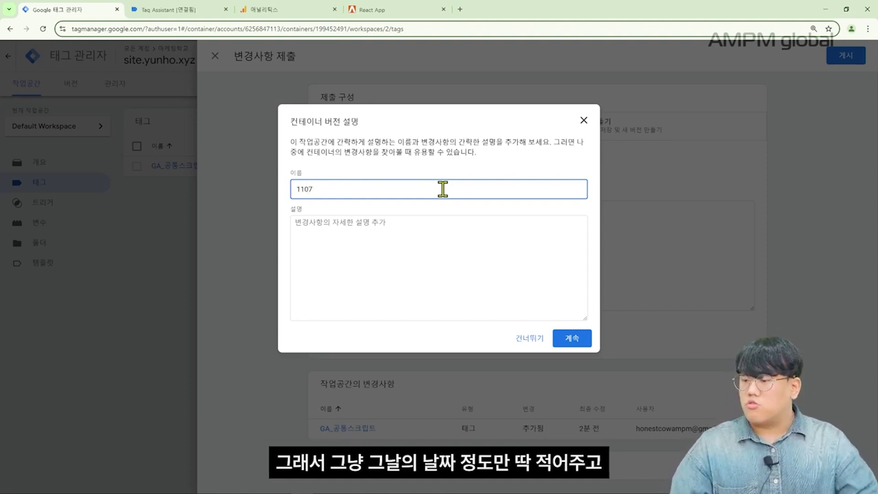
left_click(438, 239)
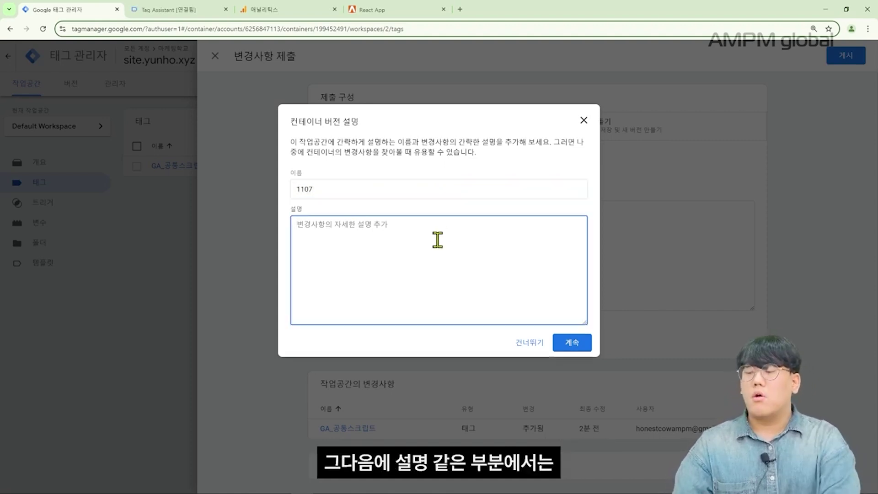
type("ㅎ")
key("BackSpace")
type("GA스크립트설치")
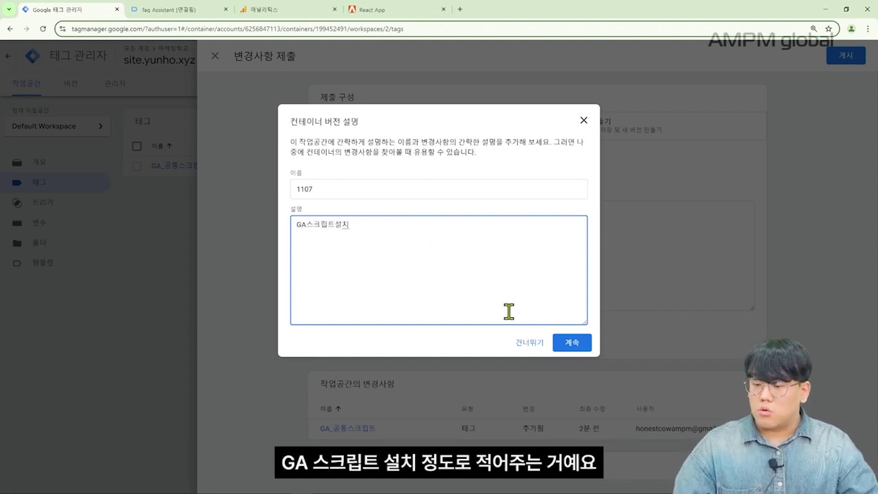
left_click(573, 344)
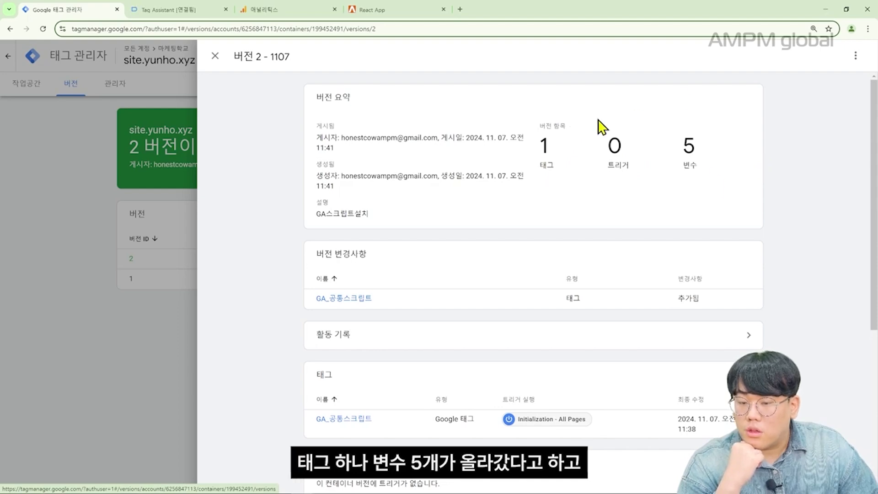
- Review the published version's tags, triggers and variables, and close its details to return to the version list
scroll(559, 177, "down", 3)
scroll(563, 178, "down", 3)
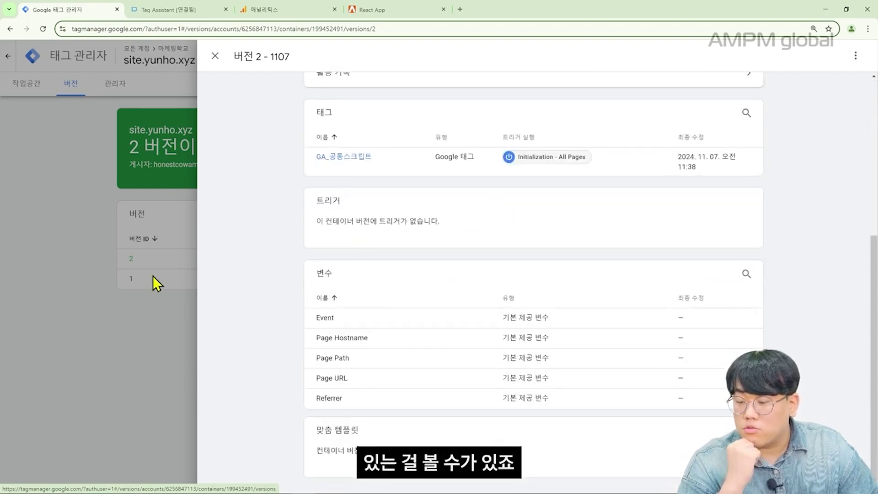
left_click(92, 267)
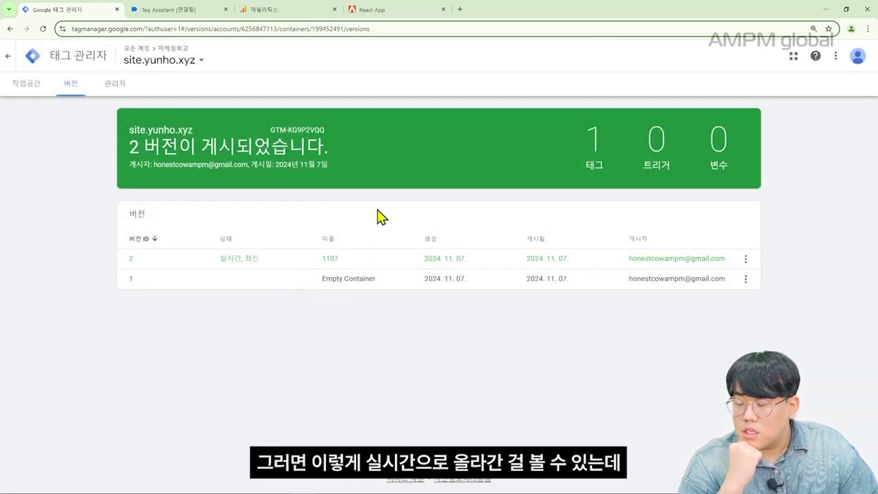
- Switch to Analytics, close the web stream details, finish the data collection setup and continue to the property's home page
left_click(293, 8)
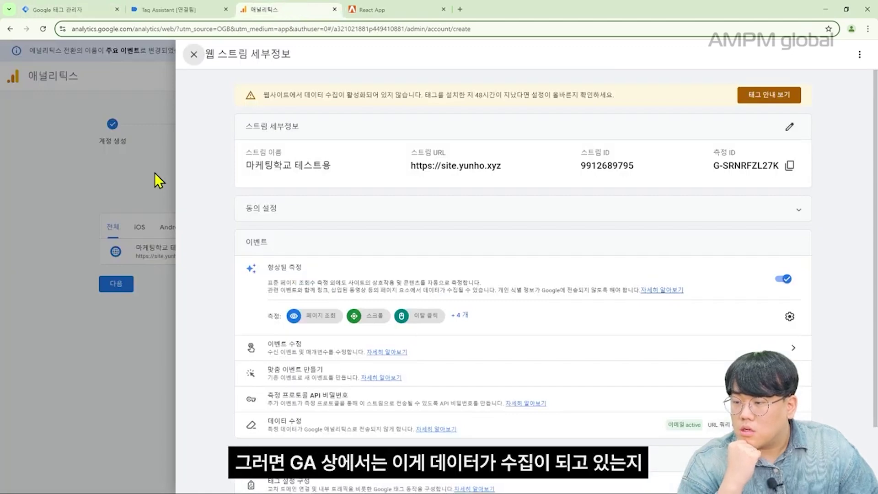
left_click(194, 54)
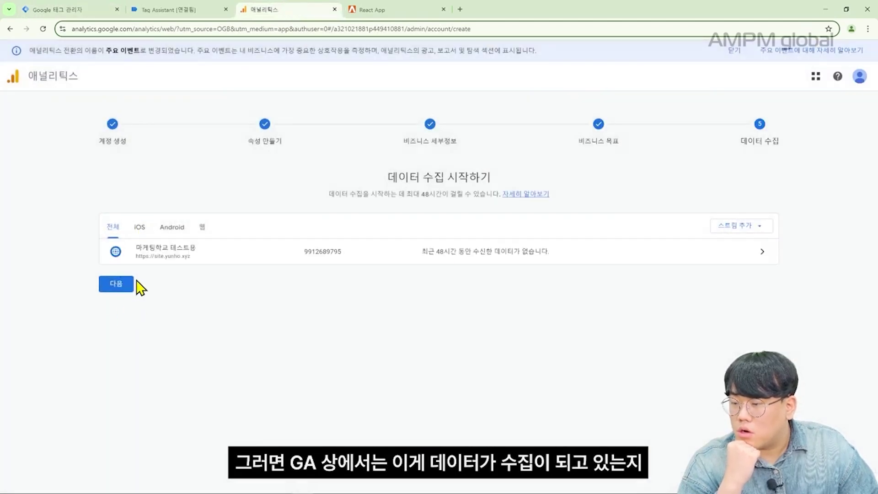
left_click(123, 285)
left_click(439, 418)
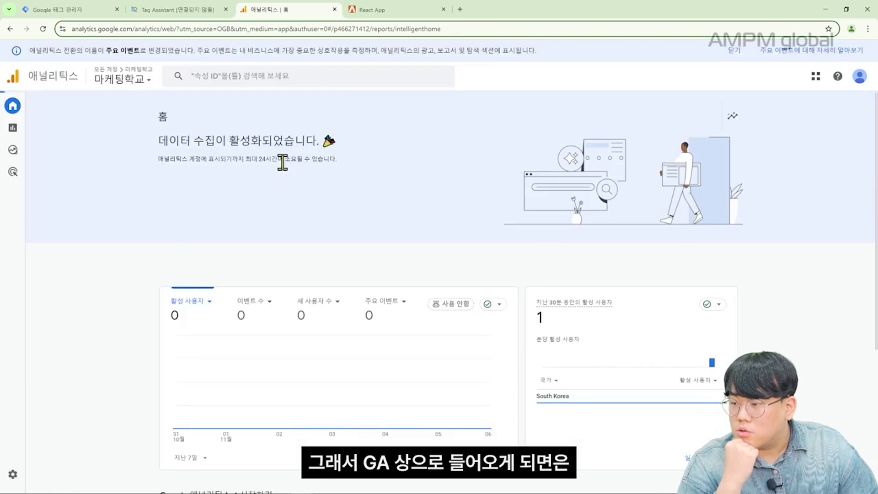
- Read the data collection notice and the active users chart on the Analytics home page
left_click_drag(161, 117, 340, 160)
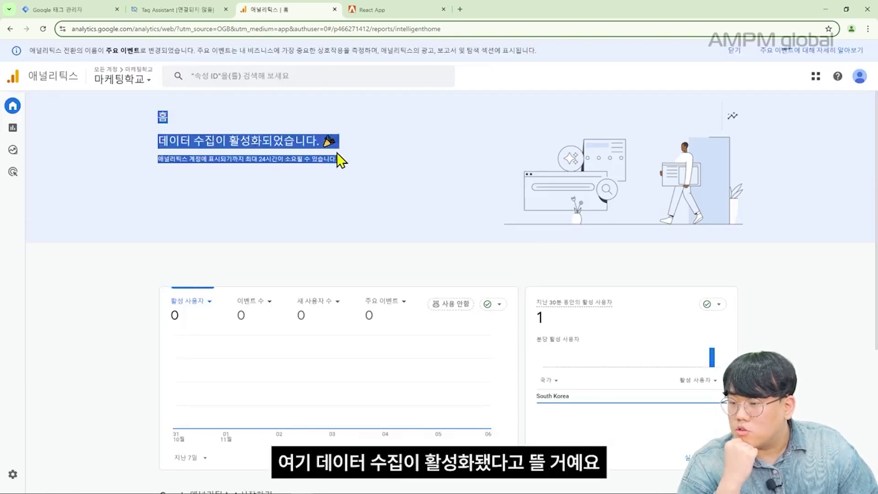
left_click(337, 156)
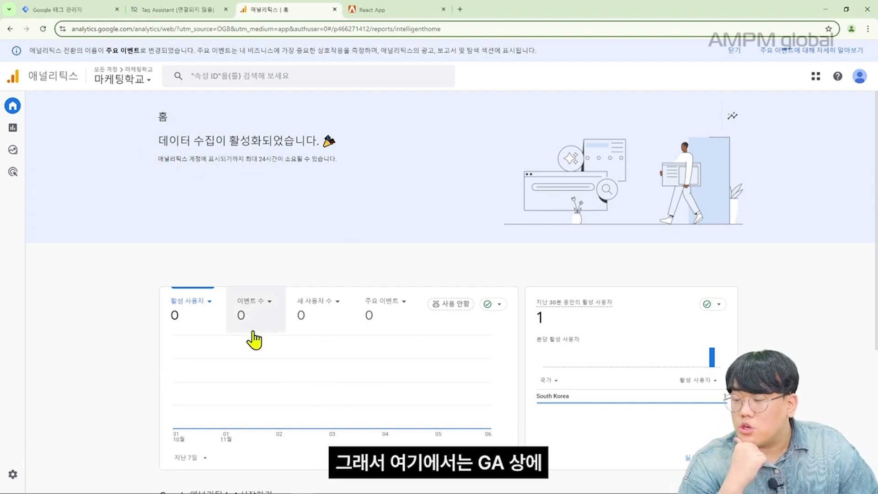
mouse_move(265, 379)
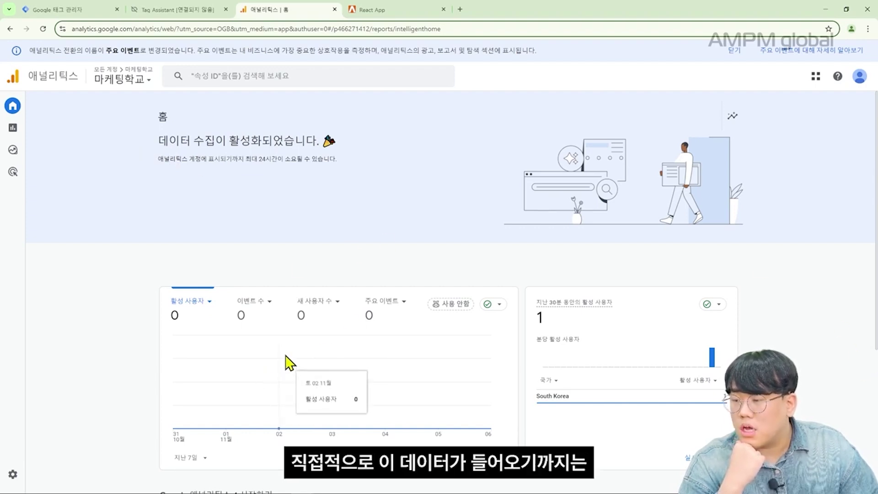
left_click_drag(245, 160, 286, 160)
left_click(273, 181)
- Open DebugView from the data display settings in the Analytics property's administration
mouse_move(13, 180)
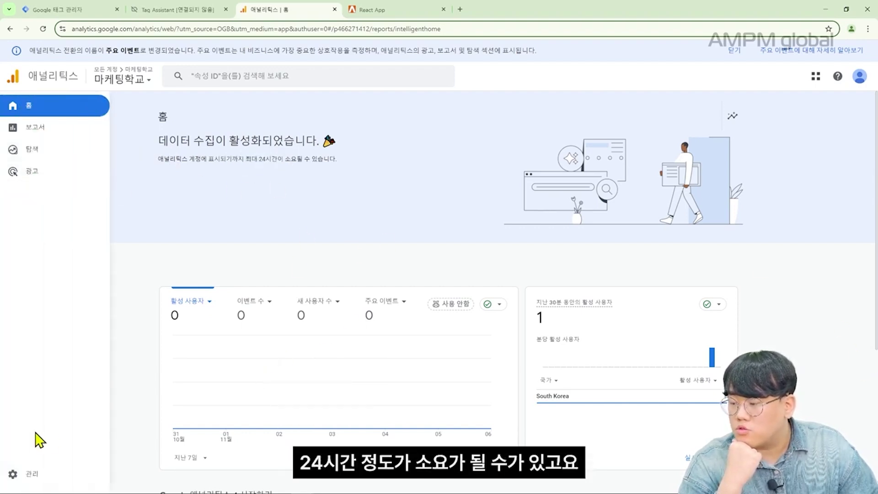
left_click(17, 473)
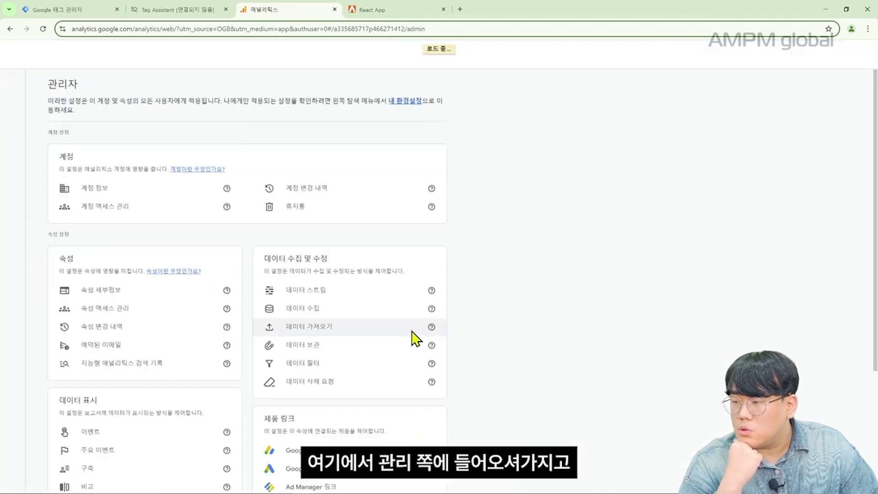
scroll(192, 337, "down", 5)
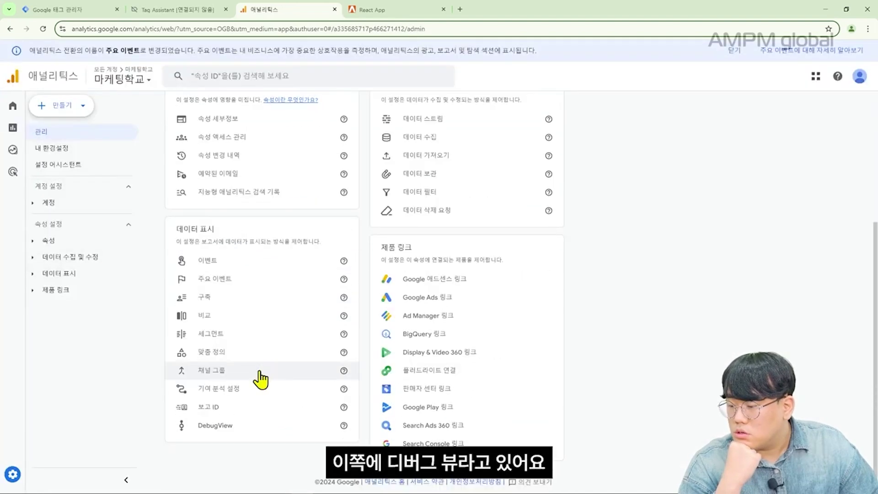
left_click(231, 427)
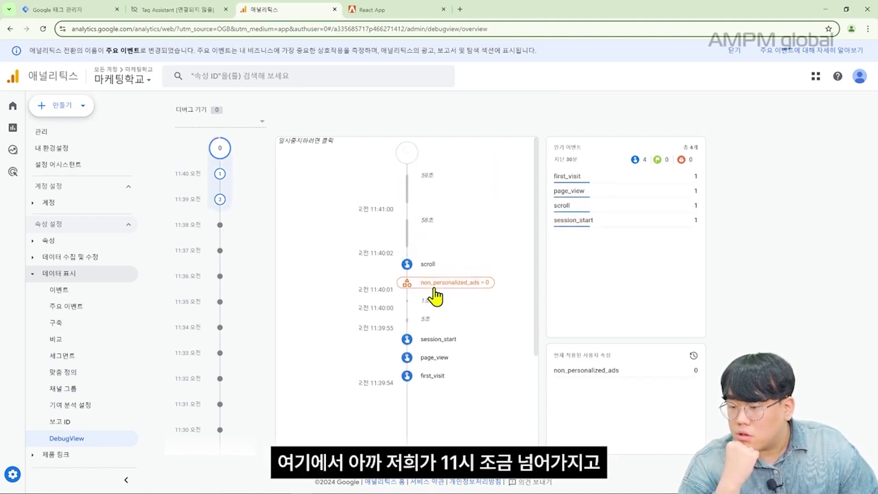
- Examine the first_visit, page_view, session_start and scroll events in the DebugView timeline
mouse_move(506, 493)
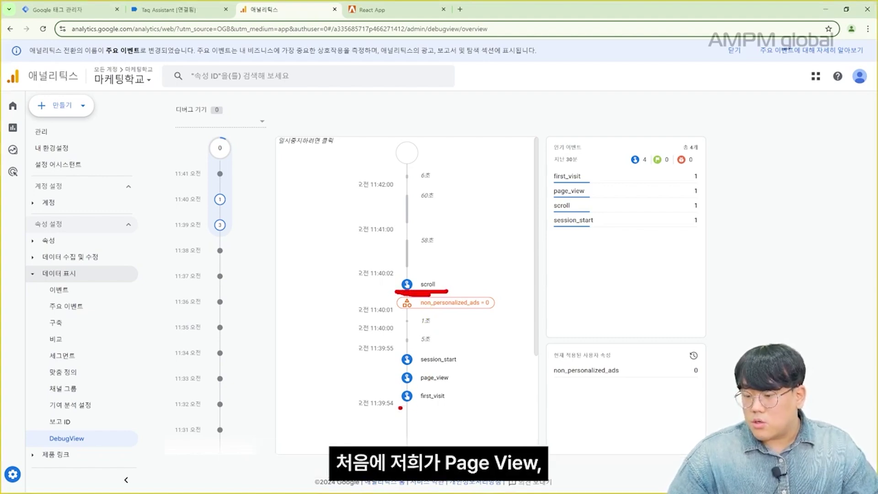
left_click_drag(400, 408, 463, 408)
left_click_drag(397, 386, 473, 386)
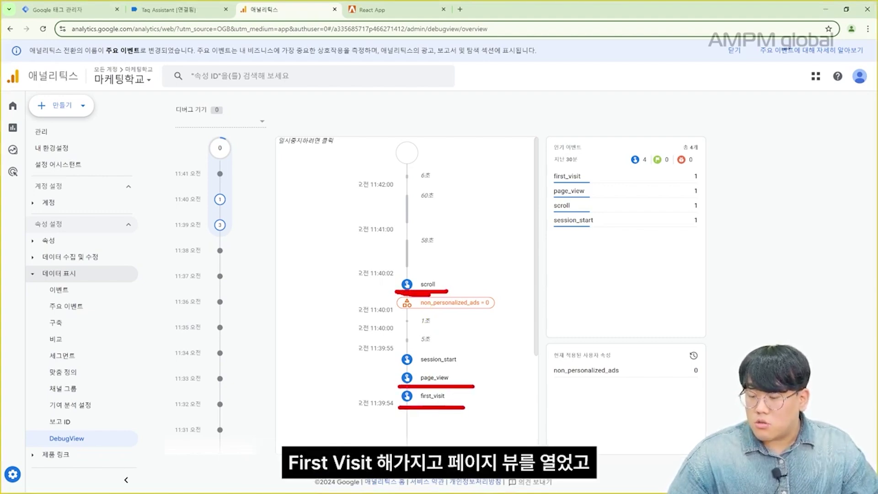
left_click_drag(399, 368, 471, 368)
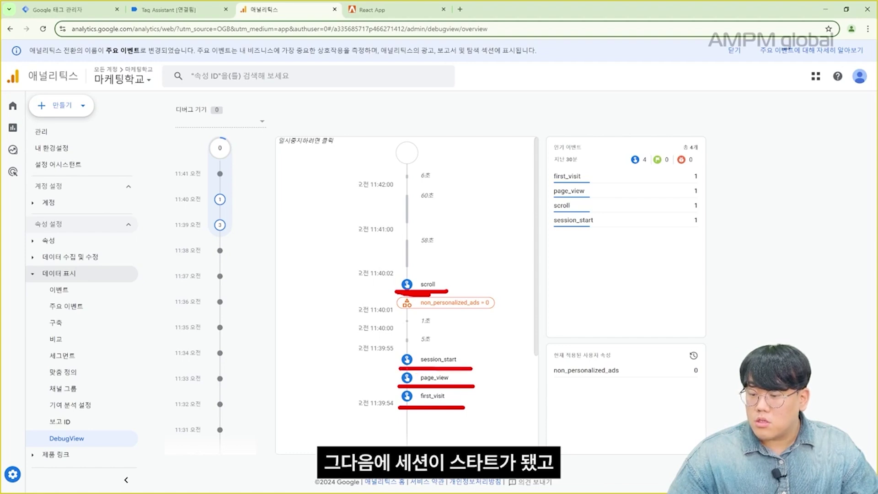
left_click_drag(397, 293, 479, 293)
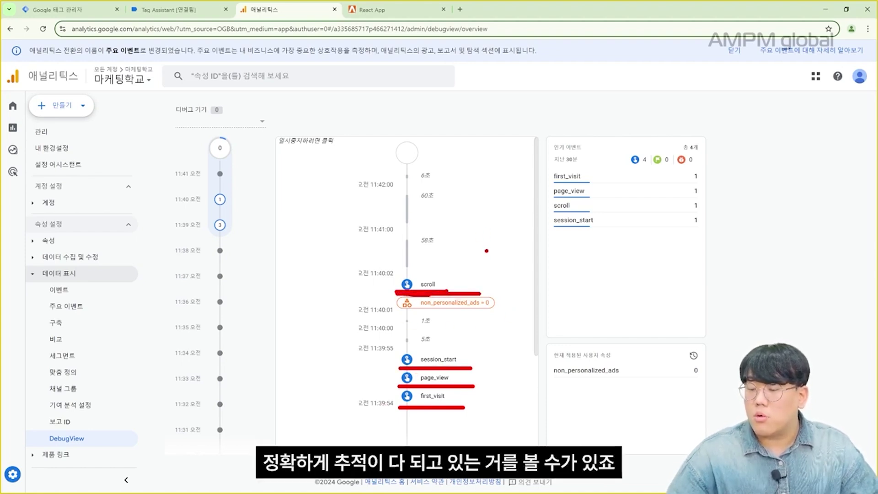
key("Escape")
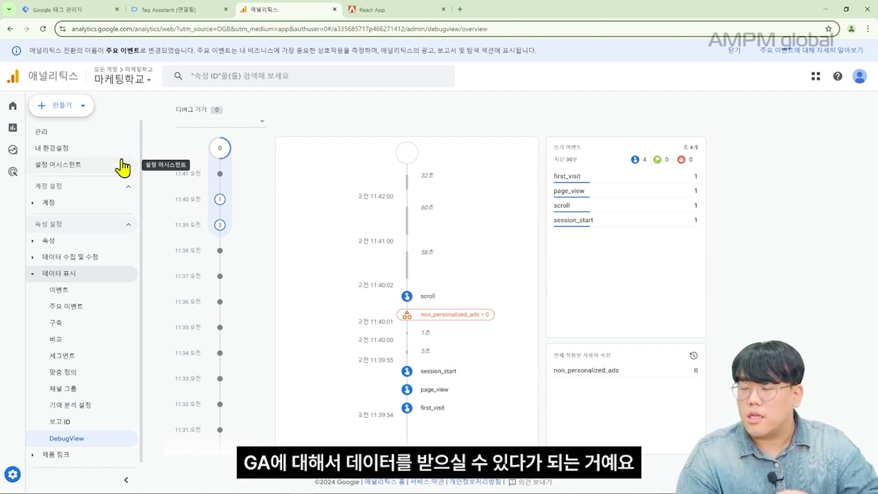
- Switch back to Tag Manager and open the container's workspace overview
left_click(64, 9)
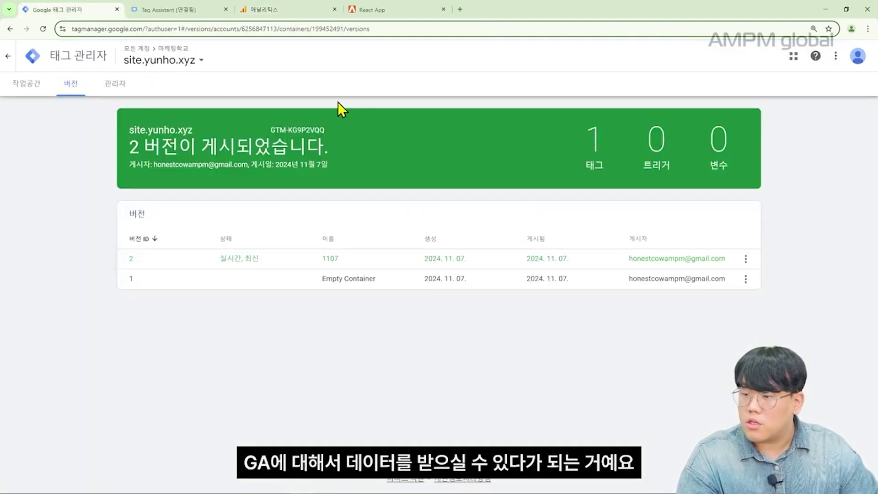
left_click(32, 85)
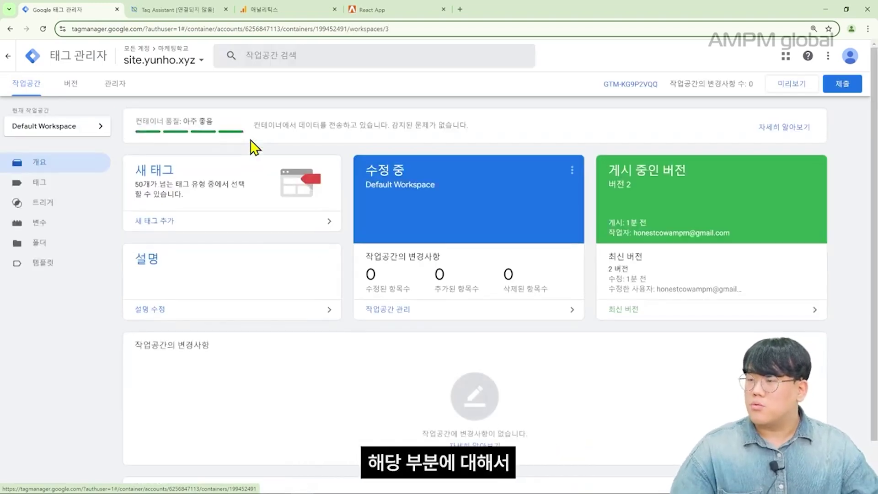
- Switch to Google Analytics, check the account and property picker, and return to the property's home page
left_click(287, 7)
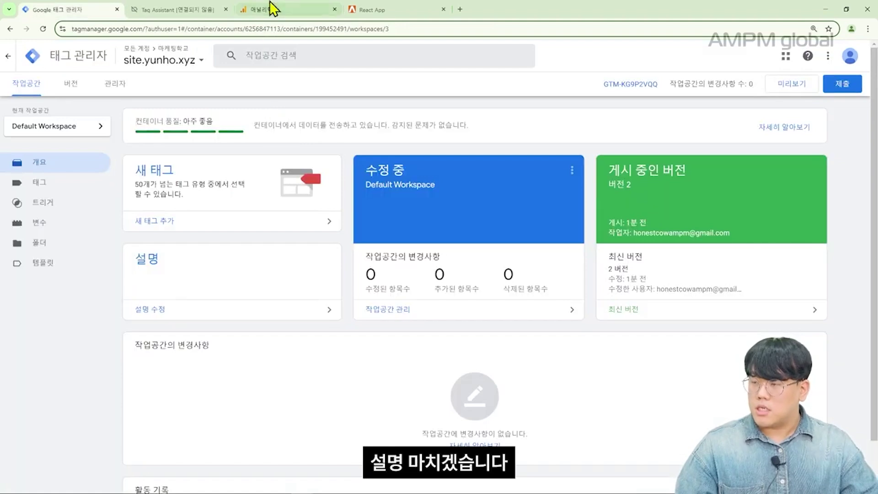
left_click(274, 9)
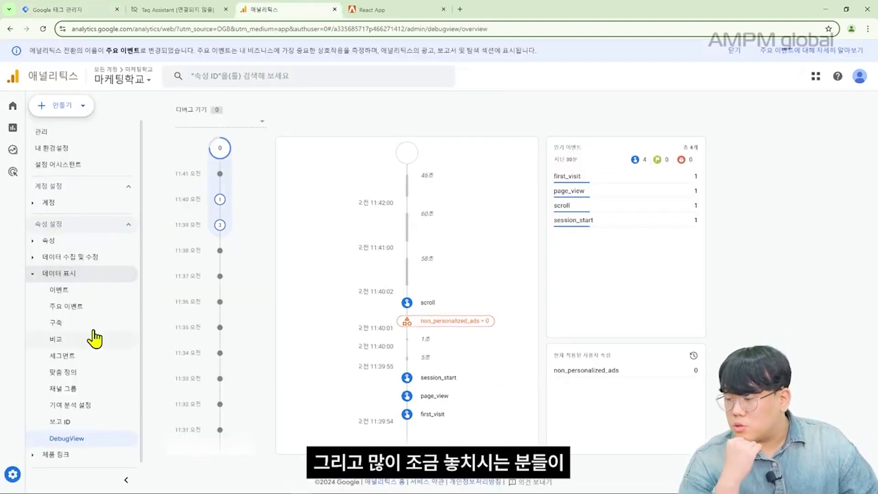
left_click(105, 80)
left_click(486, 125)
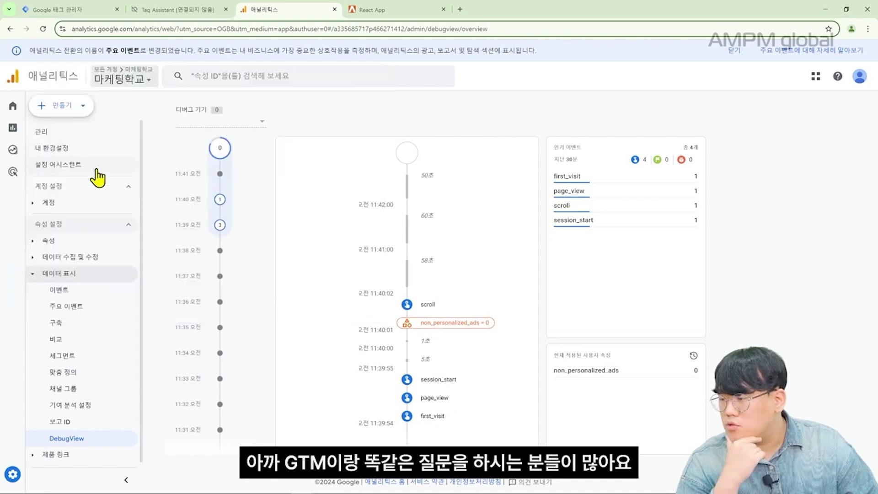
left_click(20, 475)
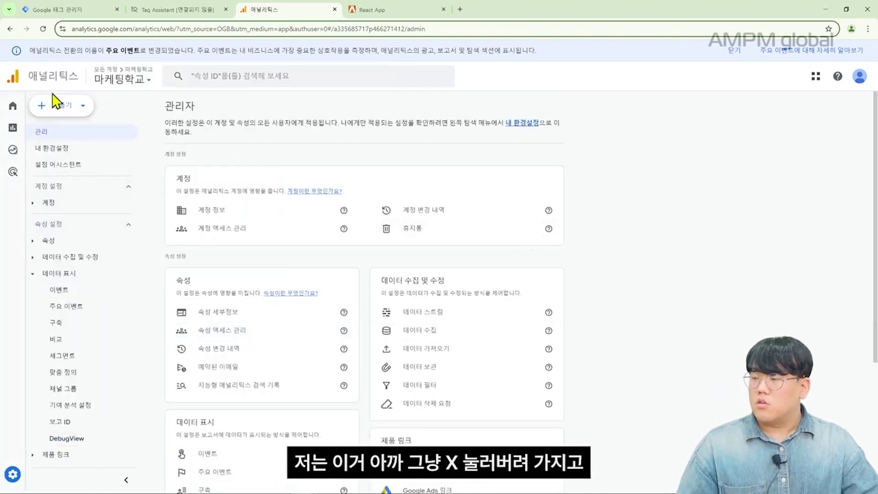
left_click(13, 106)
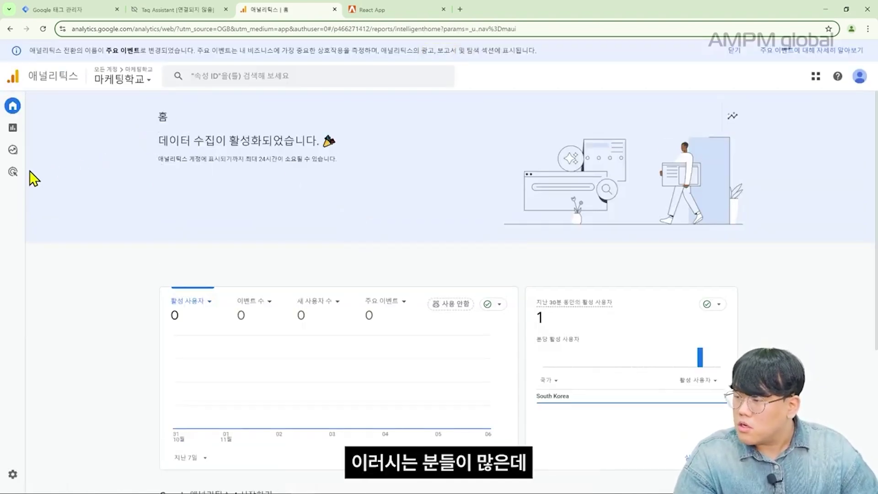
- Open the 마케팅학교 테스트용 web stream from the property's data streams and locate its measurement ID
left_click(13, 474)
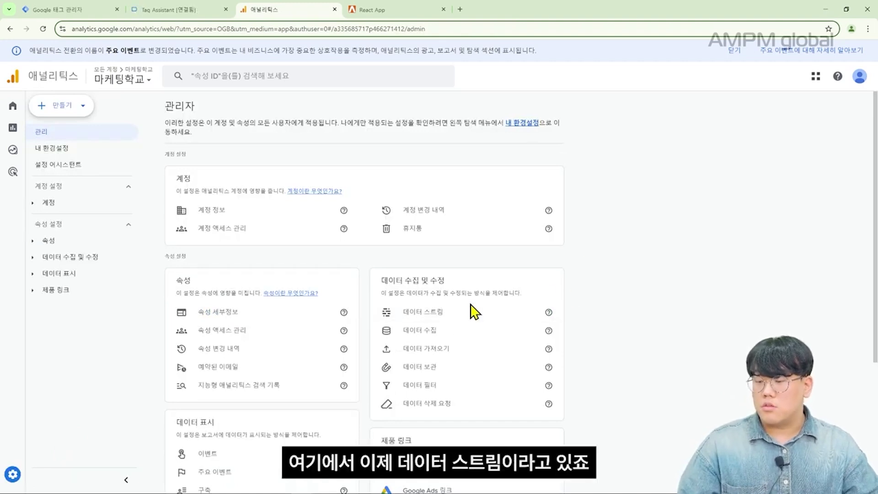
left_click(457, 316)
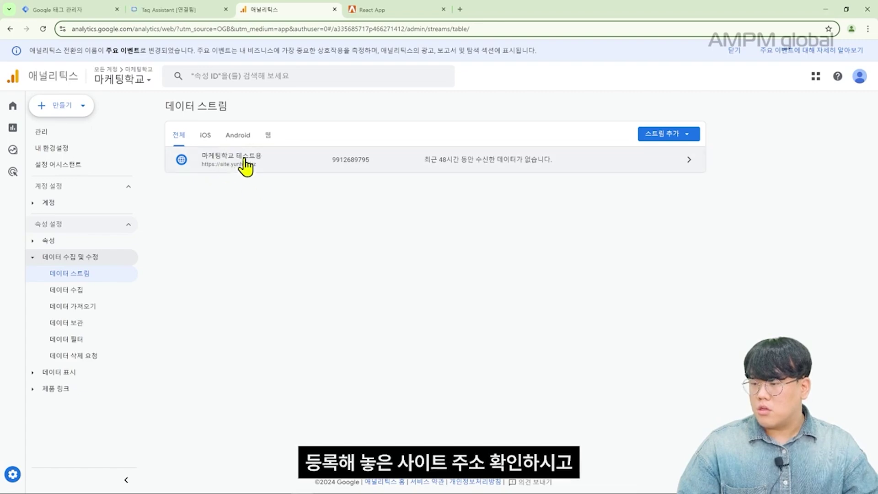
left_click(601, 175)
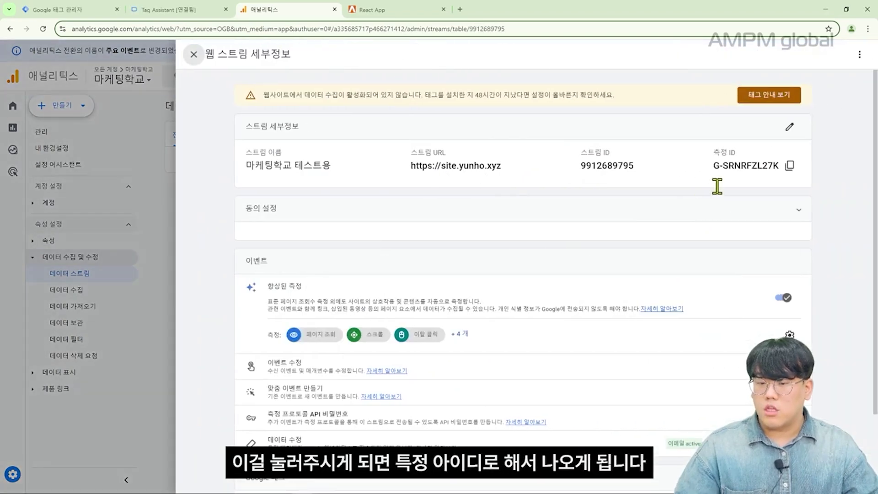
left_click_drag(713, 152, 765, 167)
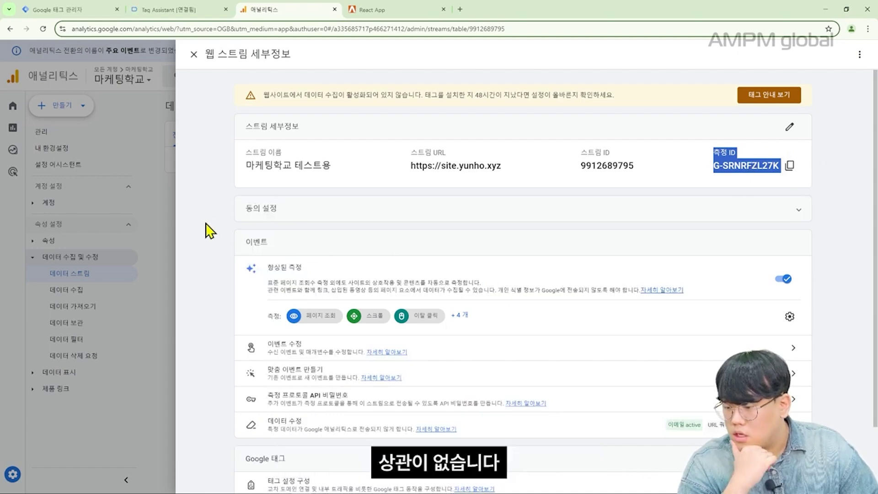
scroll(233, 274, "down", 2)
scroll(241, 246, "up", 2)
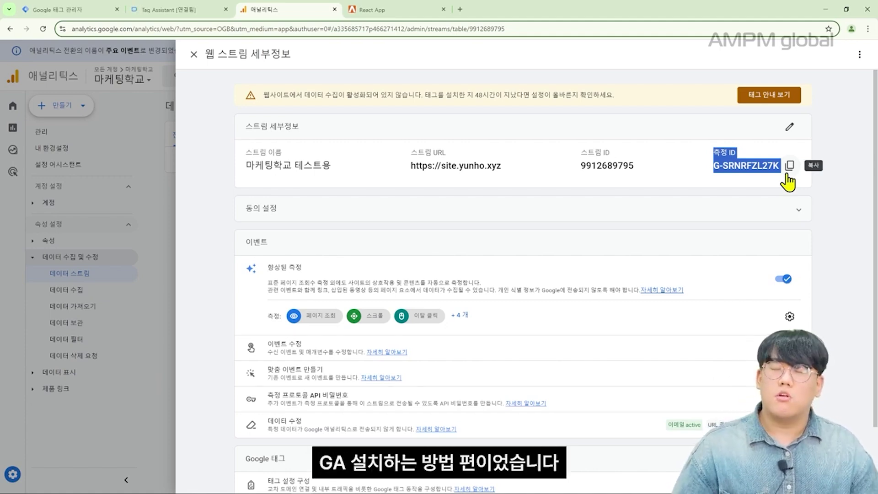
- Switch to Tag Manager and open the list of tags in the site.yunho.xyz container
left_click(60, 8)
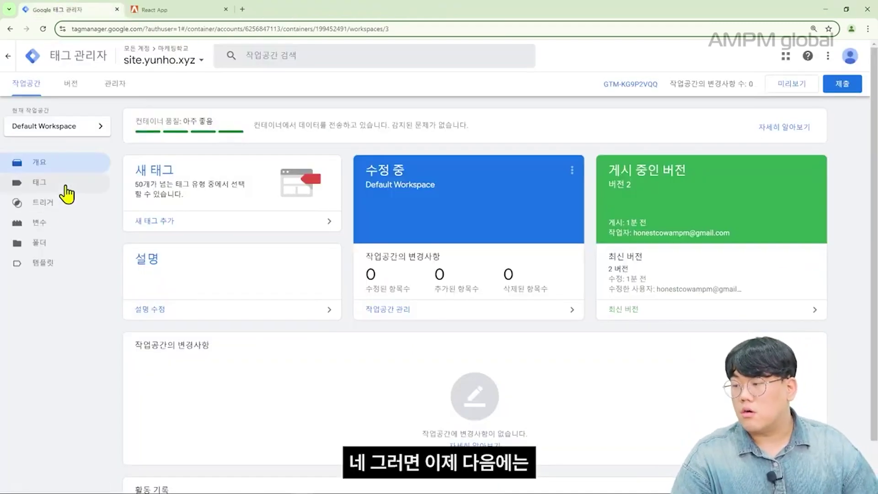
left_click(86, 182)
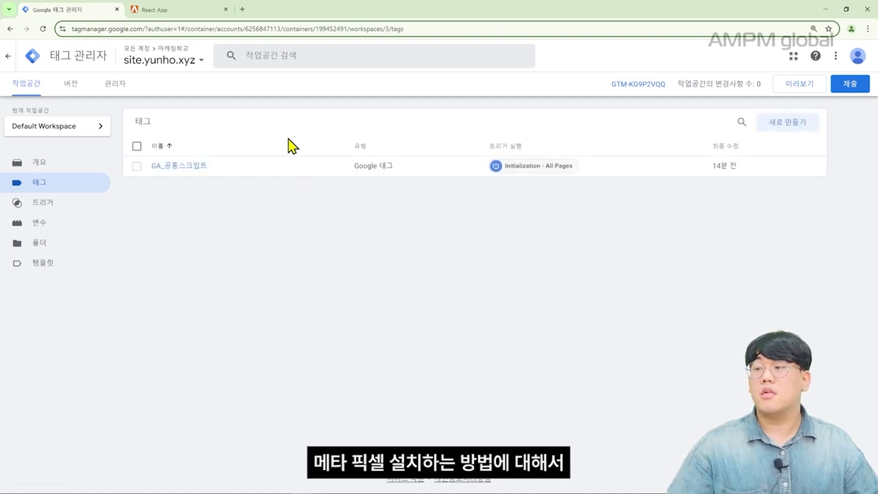
- Search Google for 메타광고관리자 in a new browser tab, enter Meta Ads Manager from the results and show all its tools
left_click(242, 10)
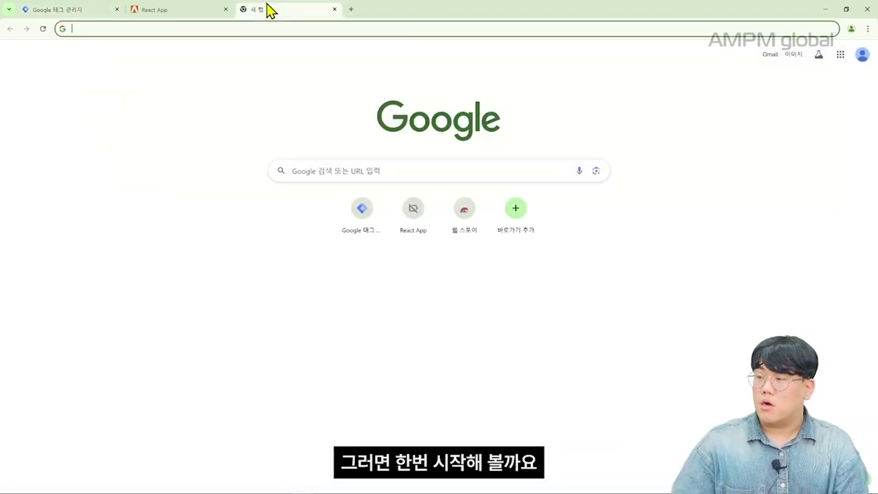
type("메타광고")
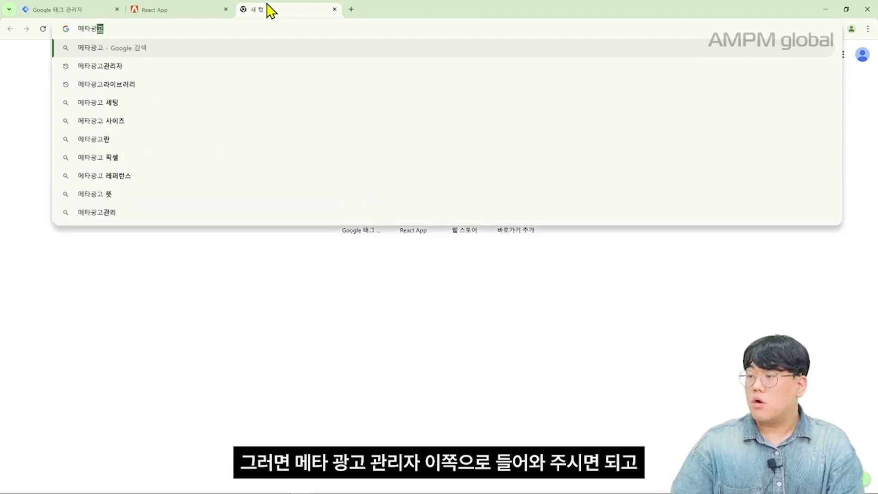
key("Down")
key("Return")
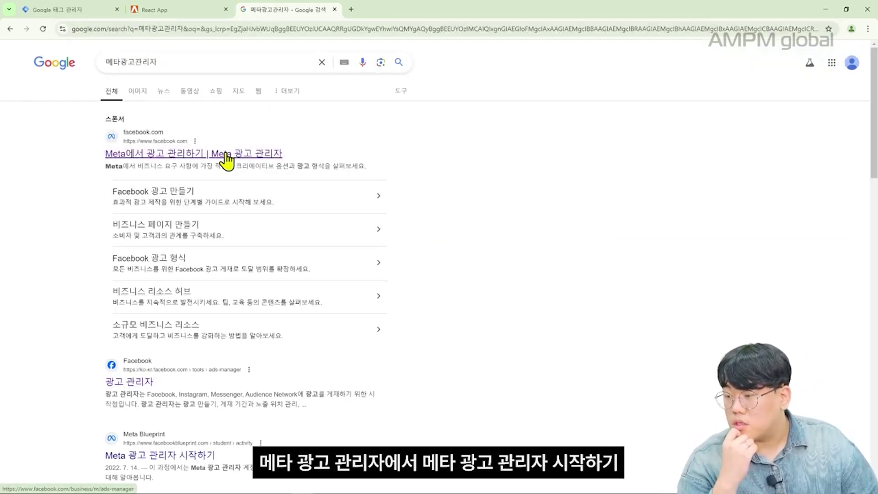
scroll(202, 374, "down", 2)
left_click(251, 346)
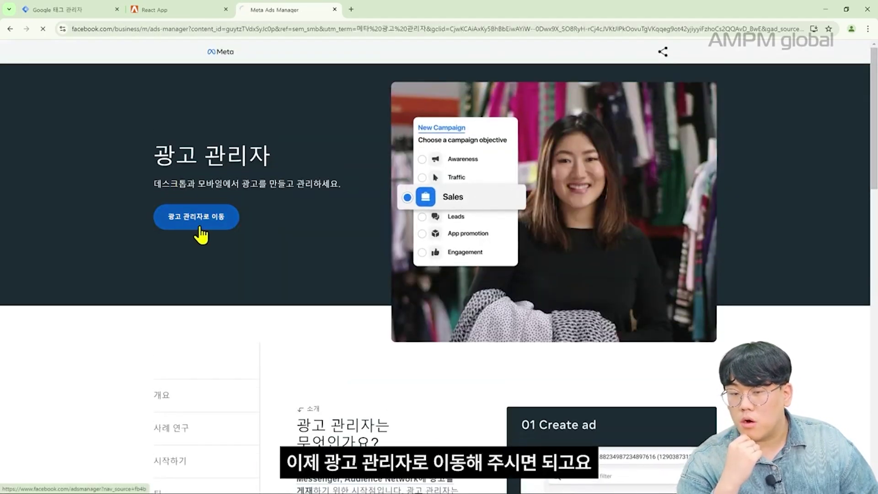
left_click(201, 235)
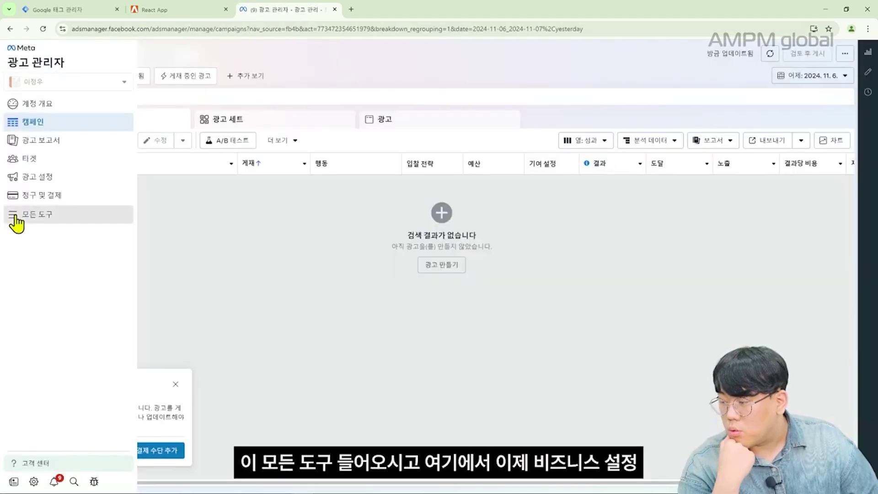
left_click(16, 223)
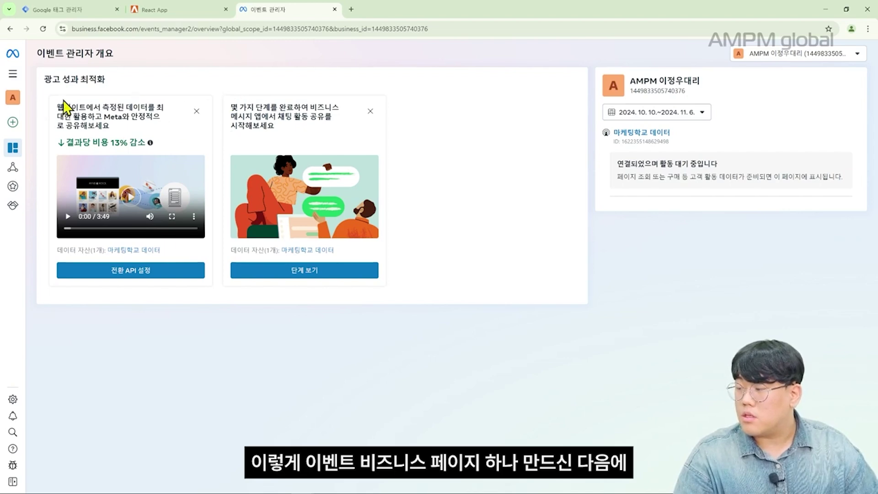
- Start connecting a new data source in Meta Events Manager and choose 웹 as its type
mouse_move(16, 216)
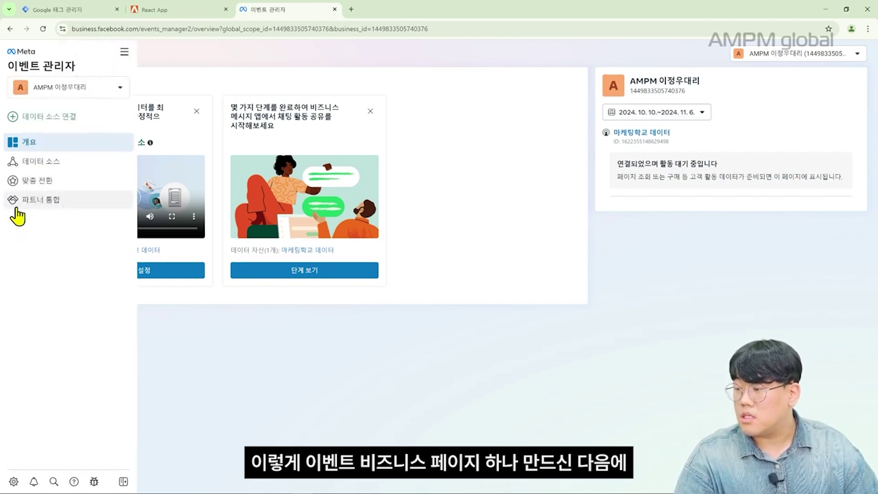
left_click(72, 117)
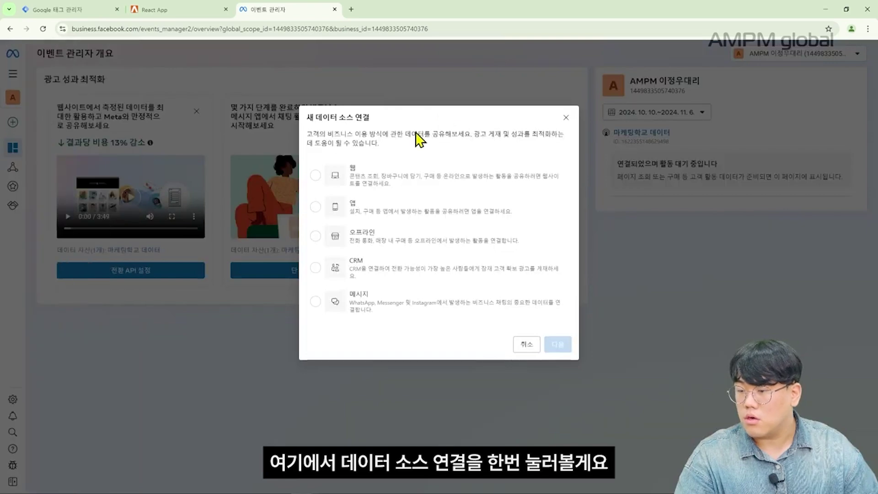
left_click_drag(309, 118, 410, 151)
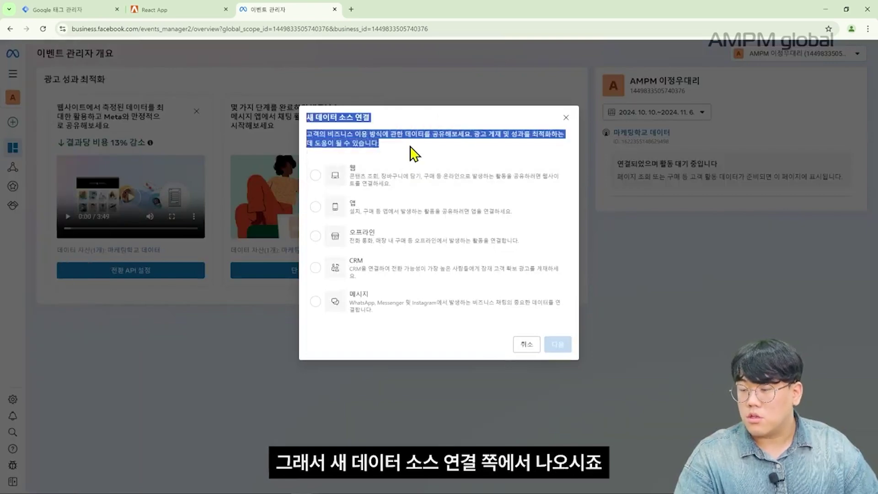
left_click(391, 187)
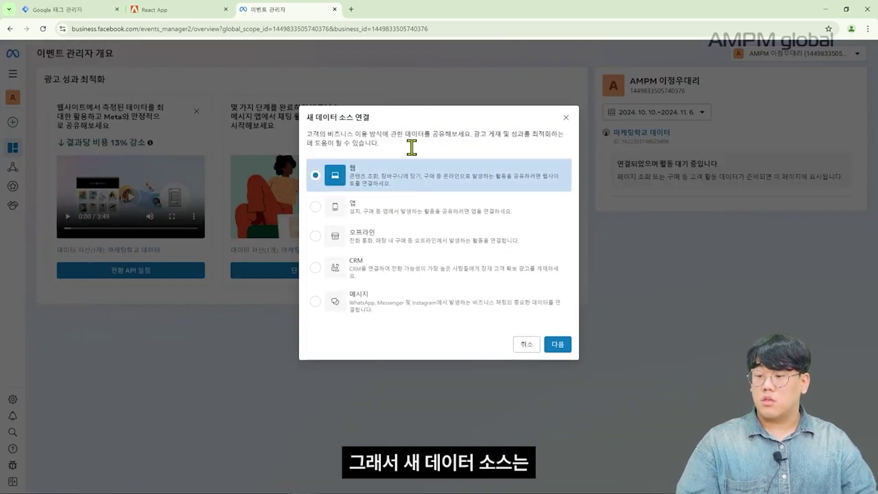
left_click(557, 344)
- Create a new dataset named 마케팅학교 실습용 instead of using an existing one
left_click(433, 219)
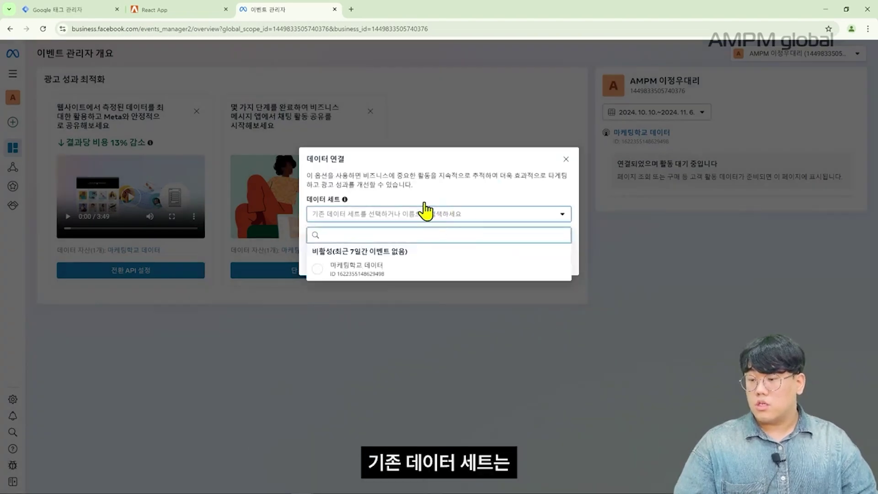
left_click(471, 198)
left_click(339, 234)
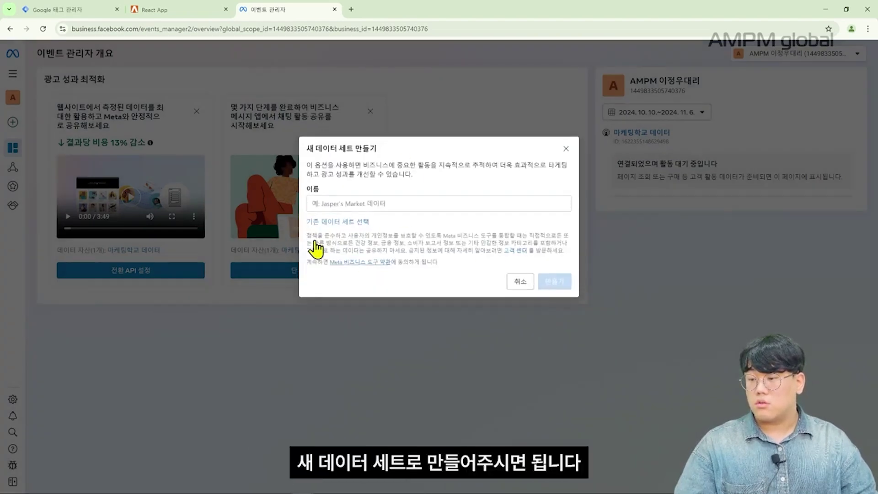
left_click(406, 204)
type("마케팅학교 실습")
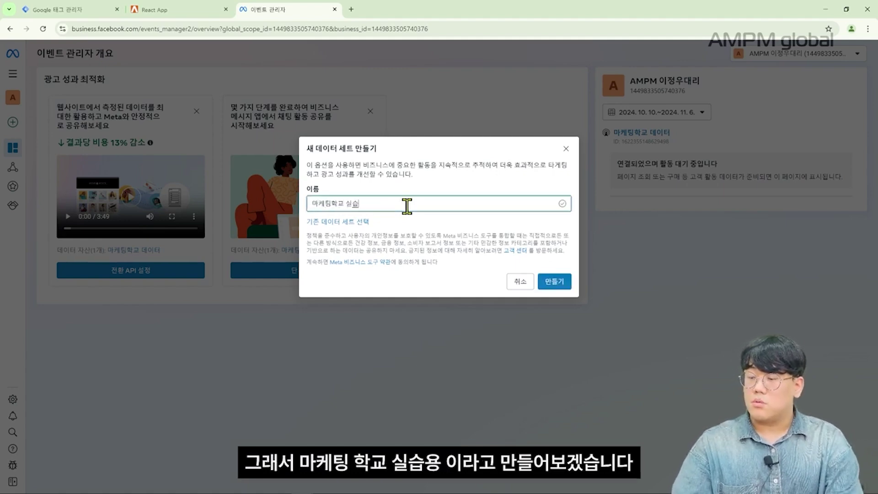
type("용")
left_click(554, 281)
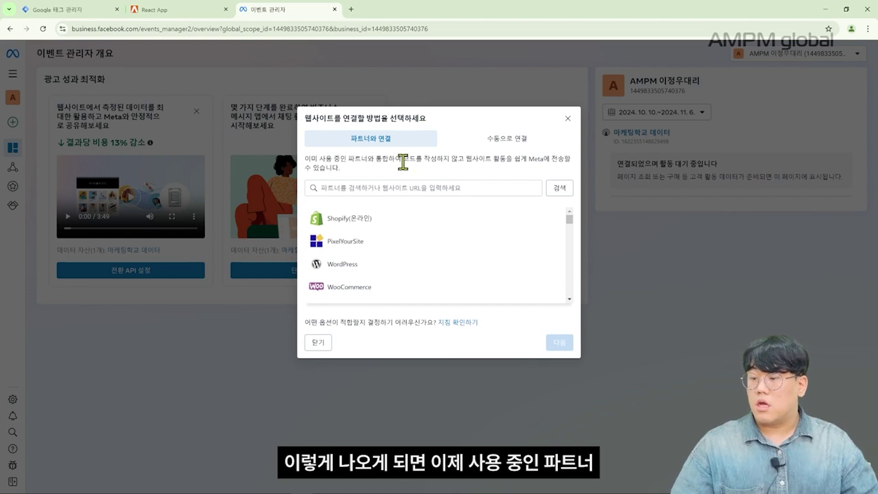
- Look through the partner integrations offered for connecting the website, including Google 태그 관리자
scroll(418, 230, "down", 6)
scroll(423, 257, "up", 2)
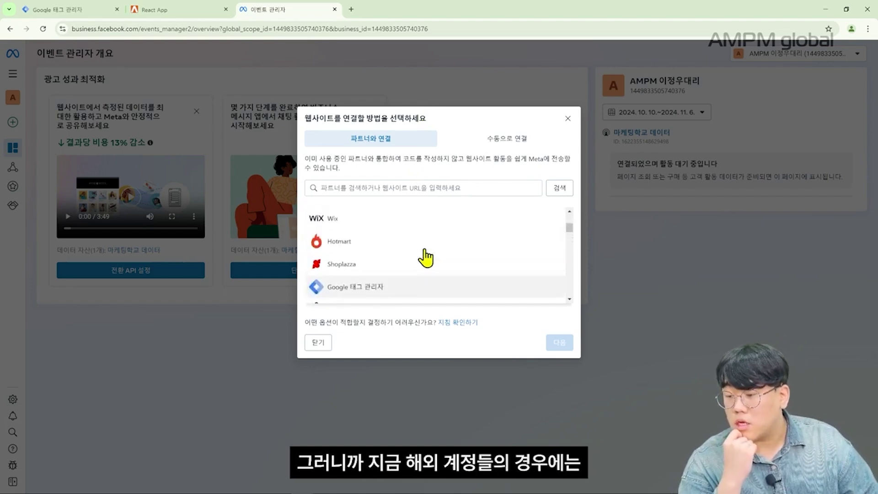
scroll(402, 270, "down", 1)
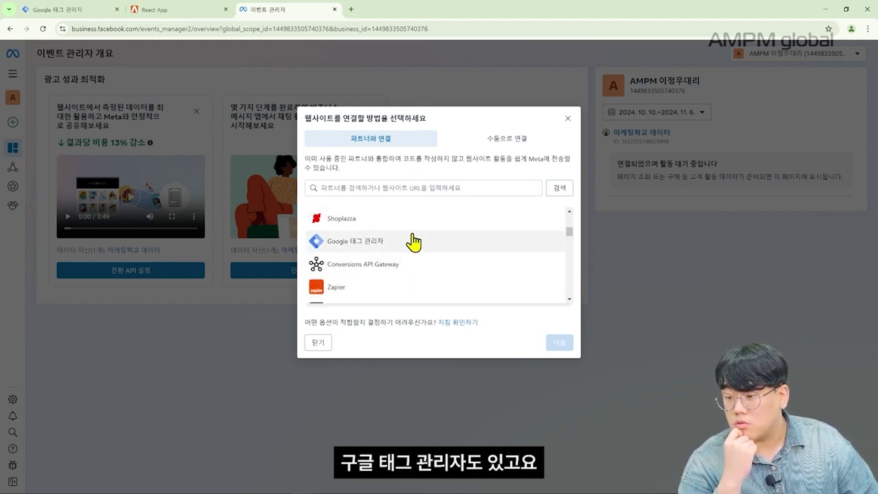
left_click(414, 241)
scroll(417, 221, "down", 5)
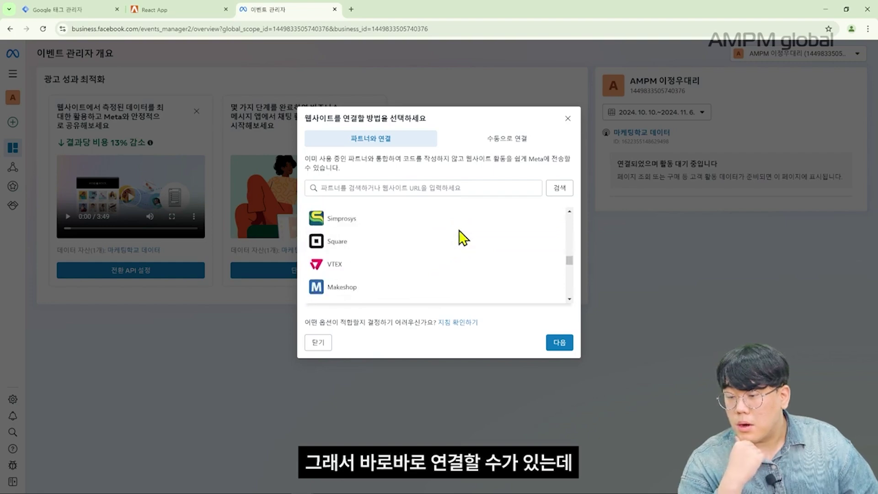
scroll(463, 236, "down", 5)
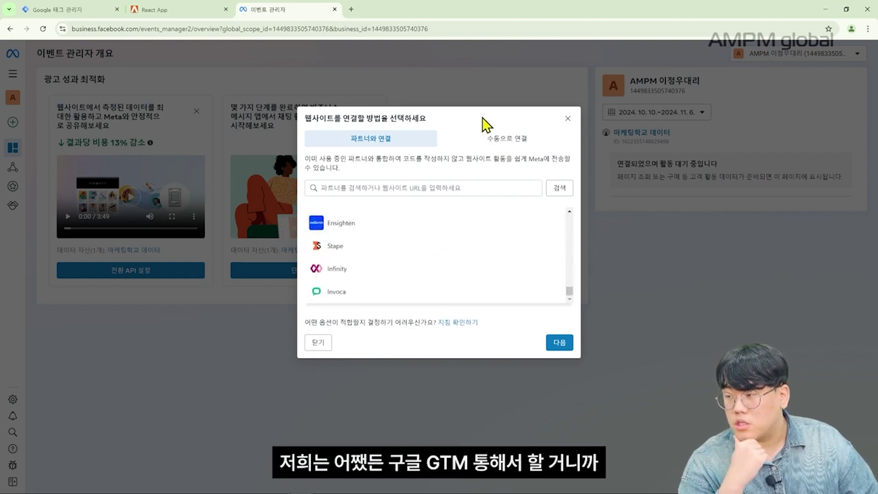
scroll(427, 288, "up", 10)
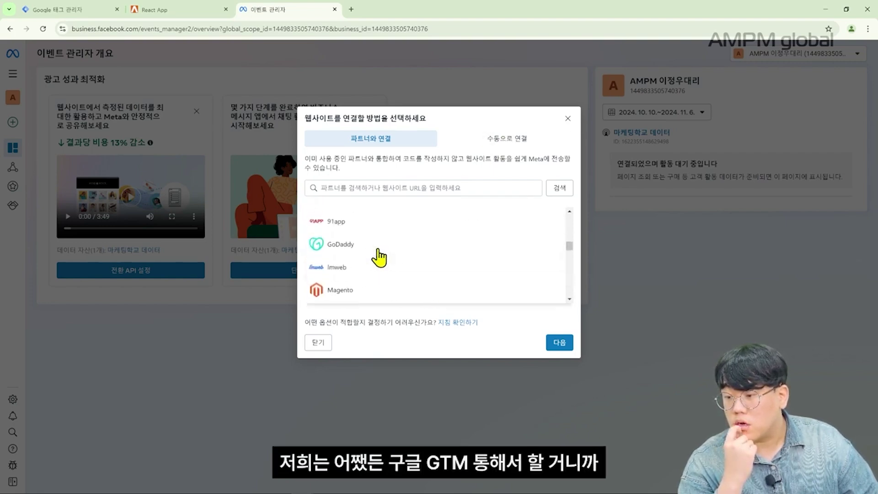
scroll(379, 258, "up", 3)
- Connect the website manually with the Meta 픽셀 전용 option and complete the dataset setup
left_click(504, 138)
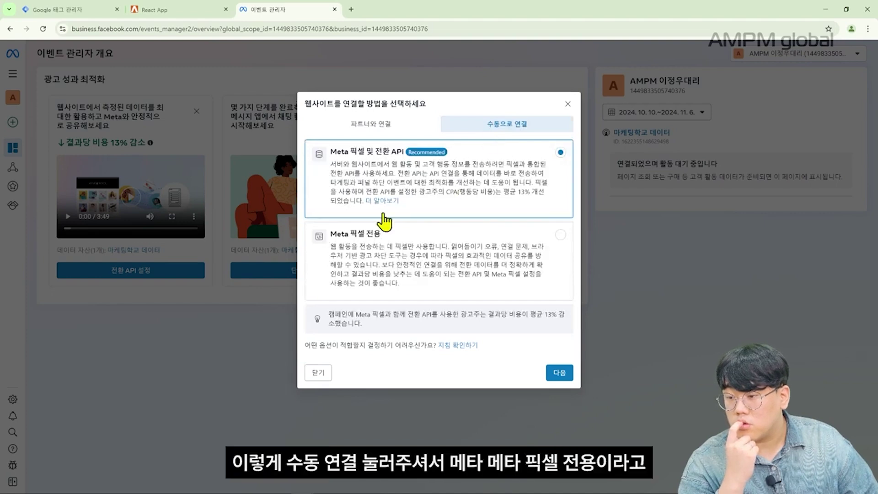
left_click(448, 261)
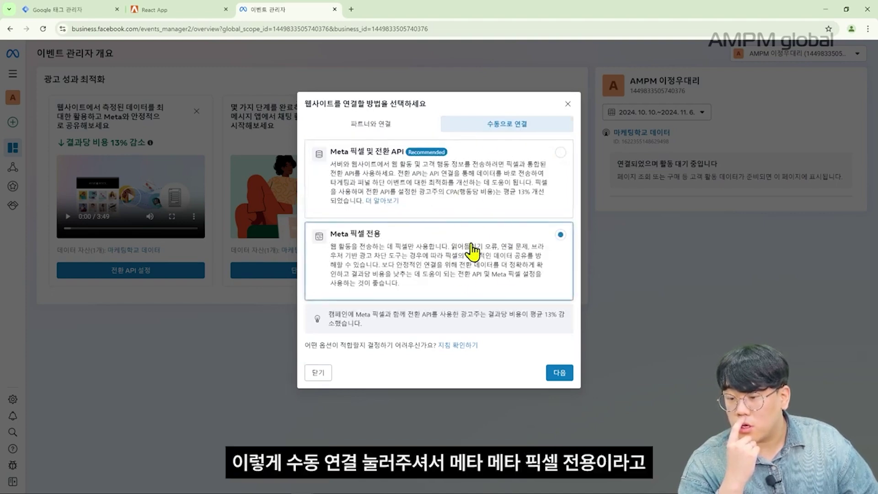
left_click(558, 375)
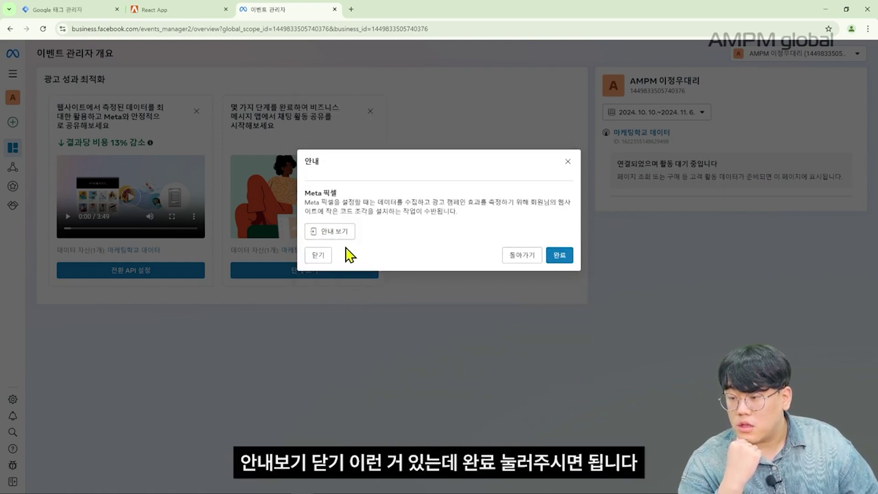
left_click(558, 256)
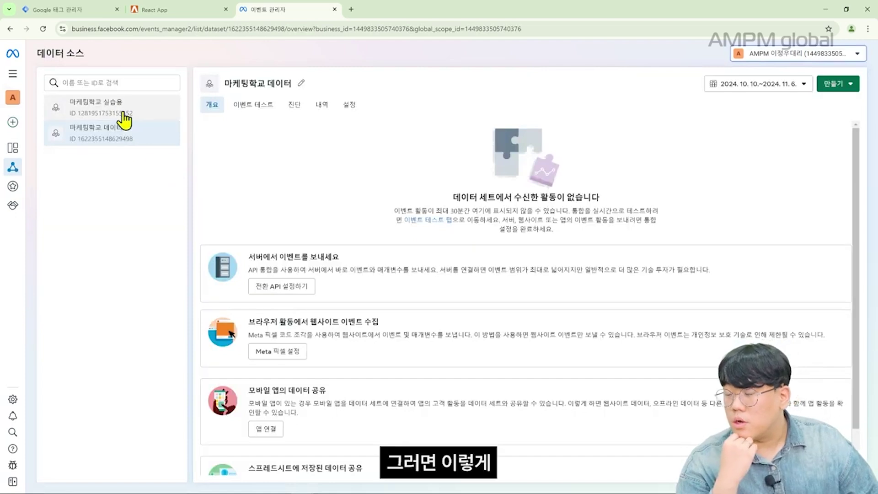
- Start the Meta 픽셀 setup for the 마케팅학교 실습용 dataset and choose to install the pixel code directly on the website
mouse_move(11, 173)
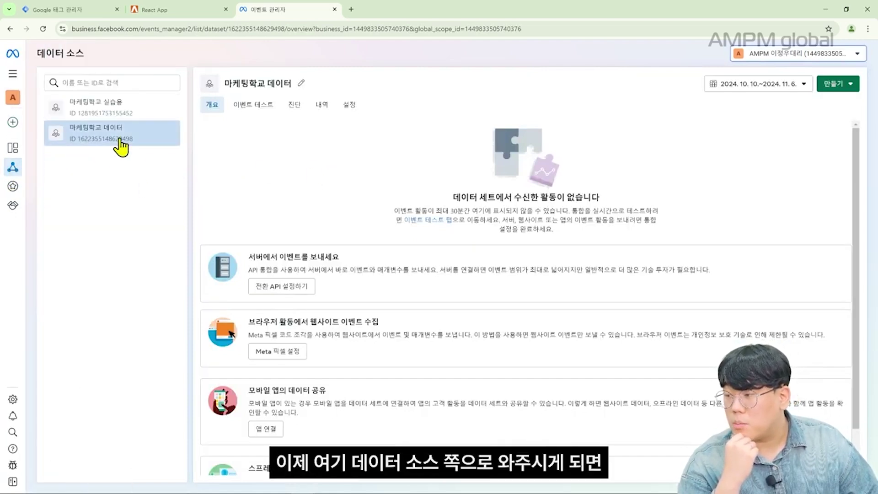
left_click(121, 118)
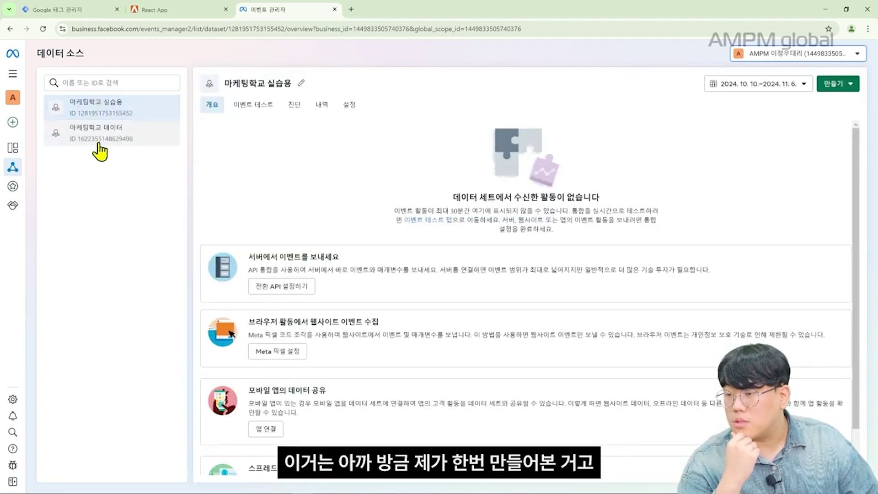
scroll(440, 224, "down", 1)
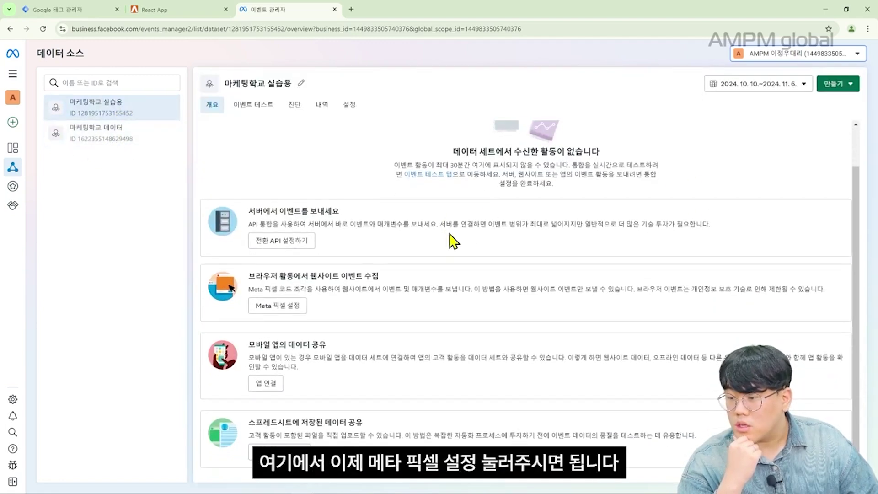
left_click(294, 310)
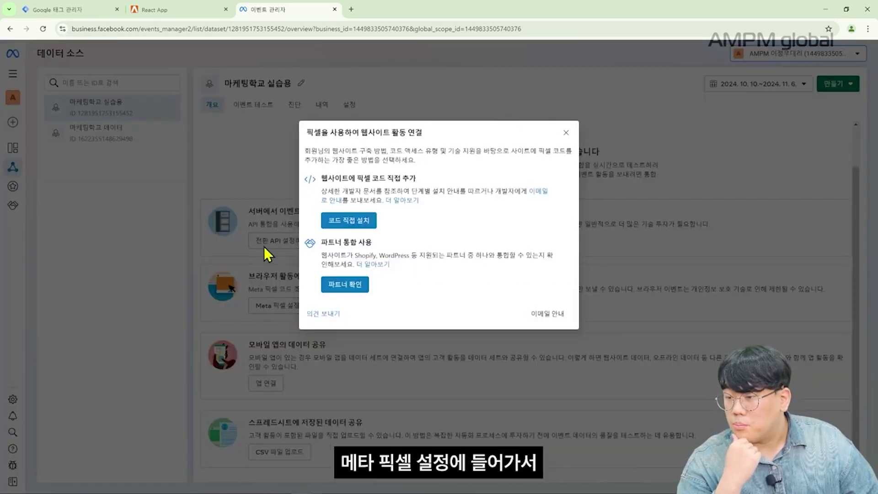
left_click_drag(319, 178, 428, 178)
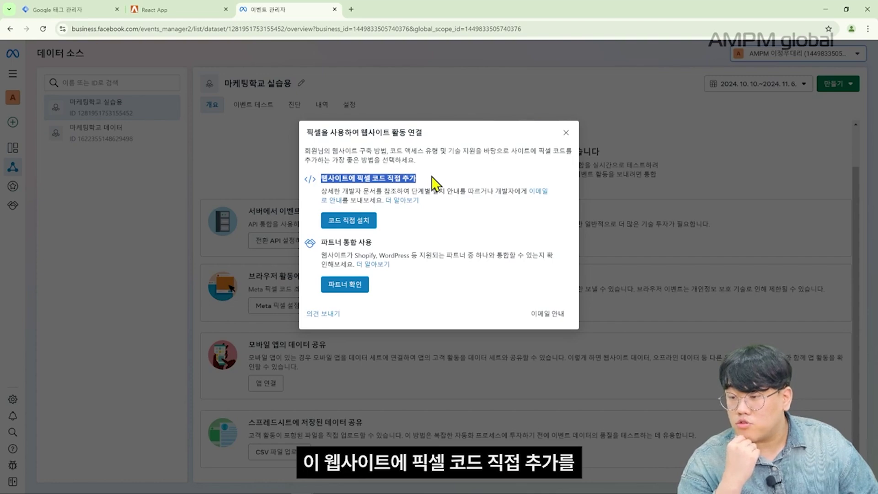
left_click(369, 223)
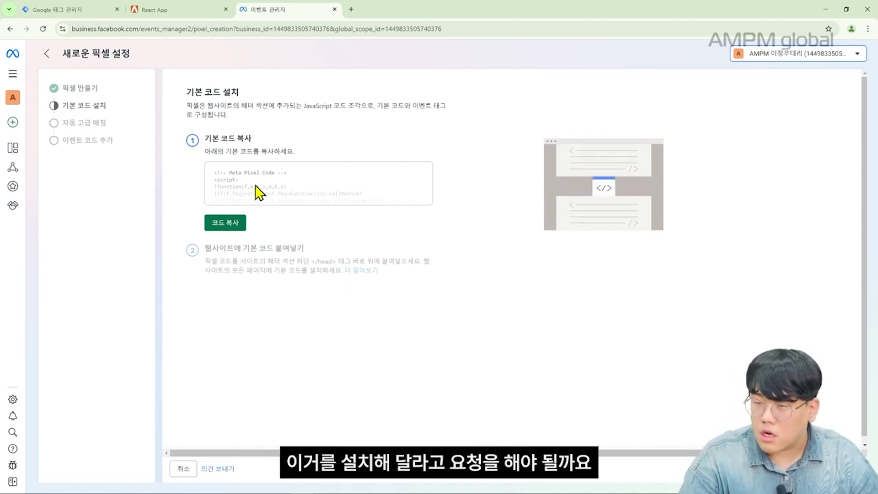
- Switch to Google Tag Manager and create a new tag of the 맞춤 HTML type in the site.yunho.xyz container
left_click(122, 6)
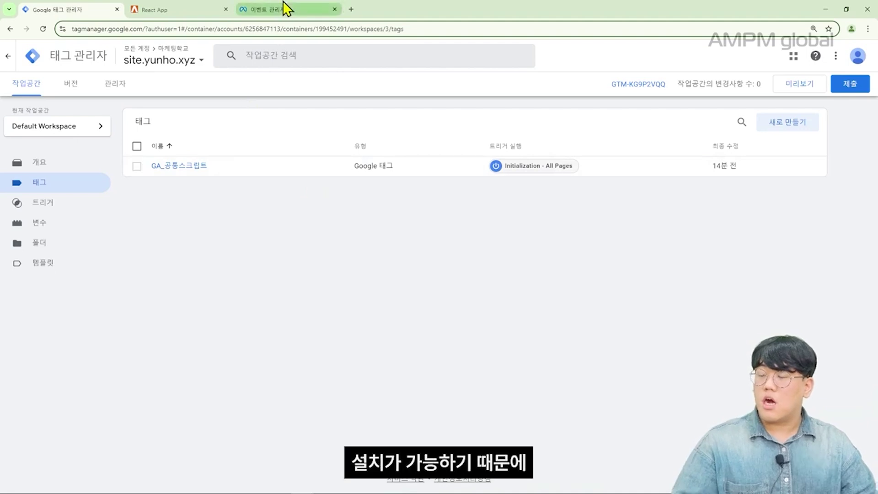
left_click(796, 133)
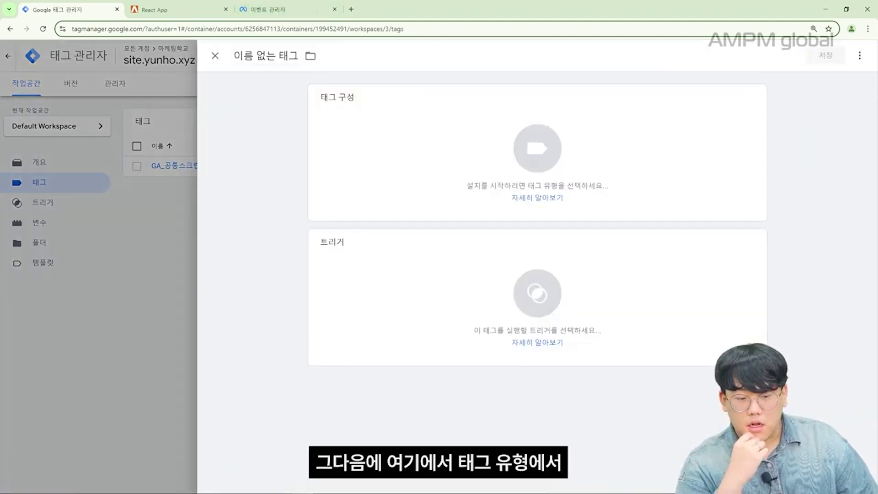
left_click(539, 112)
scroll(676, 206, "down", 3)
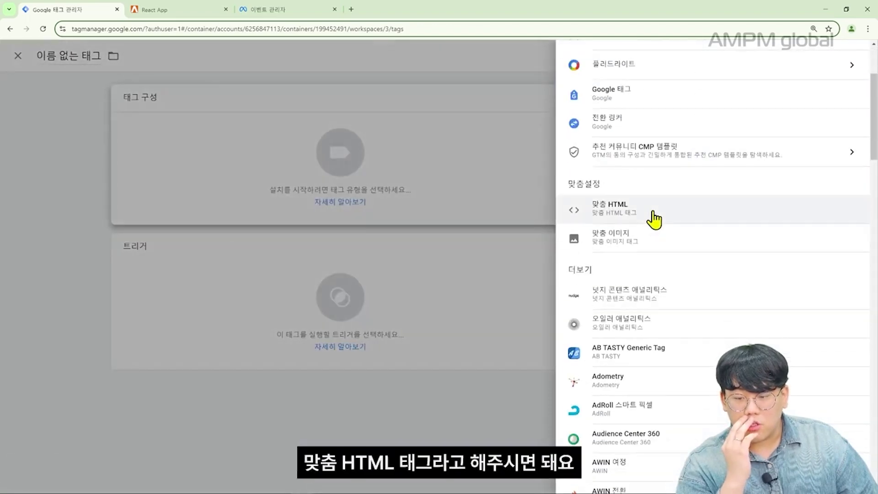
left_click(654, 215)
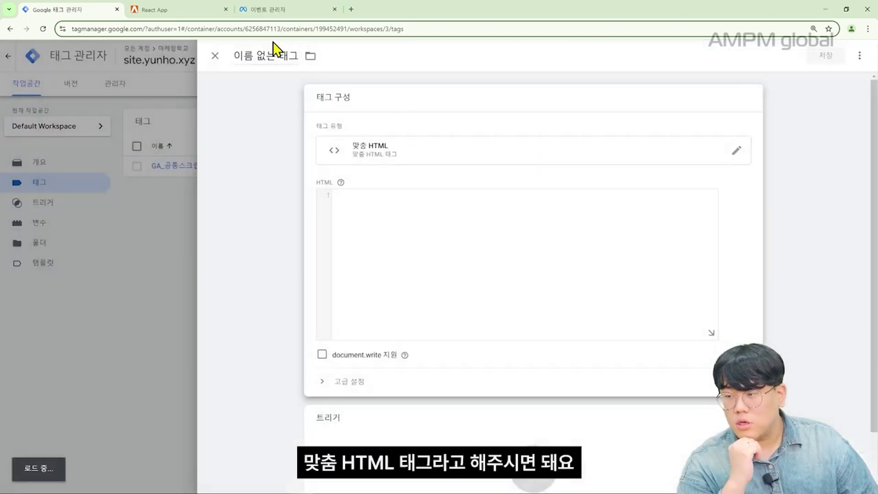
- Copy the Meta pixel base code from Events Manager and paste it into the new Tag Manager tag's HTML
left_click(283, 11)
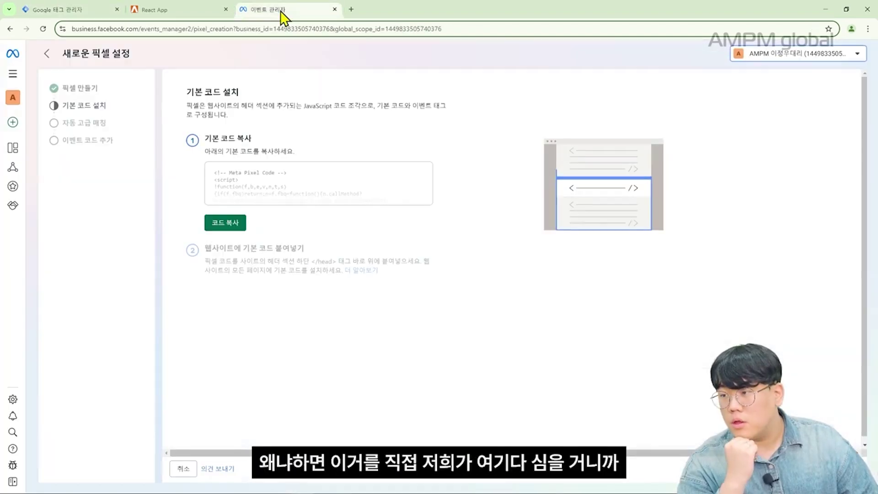
left_click(50, 10)
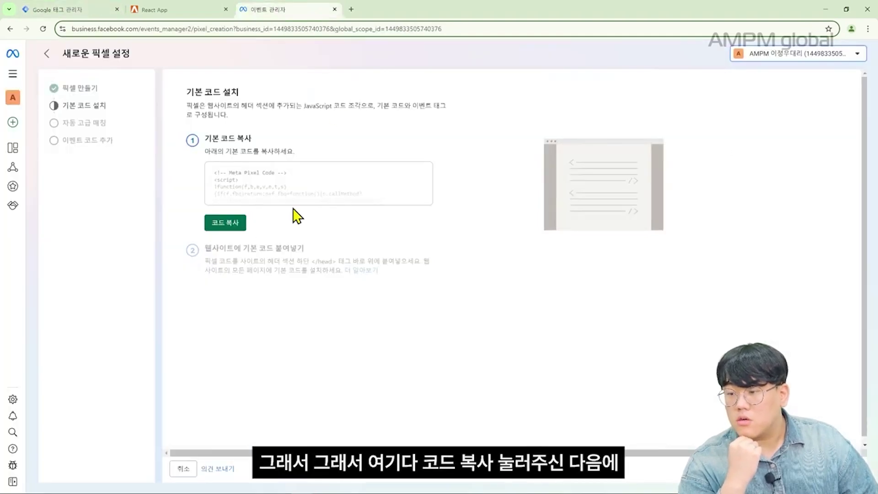
left_click(225, 222)
left_click(105, 8)
key("ctrl+v")
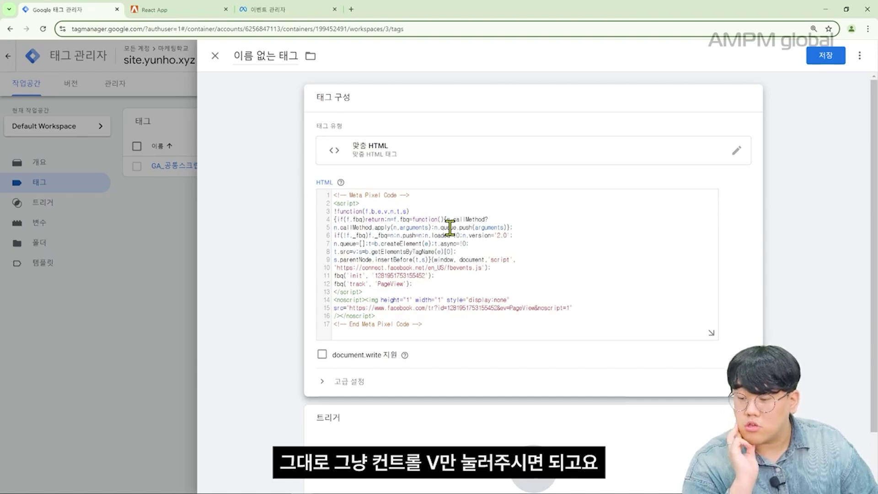
- Assign the All Pages page-view trigger to the custom HTML tag
scroll(447, 288, "down", 2)
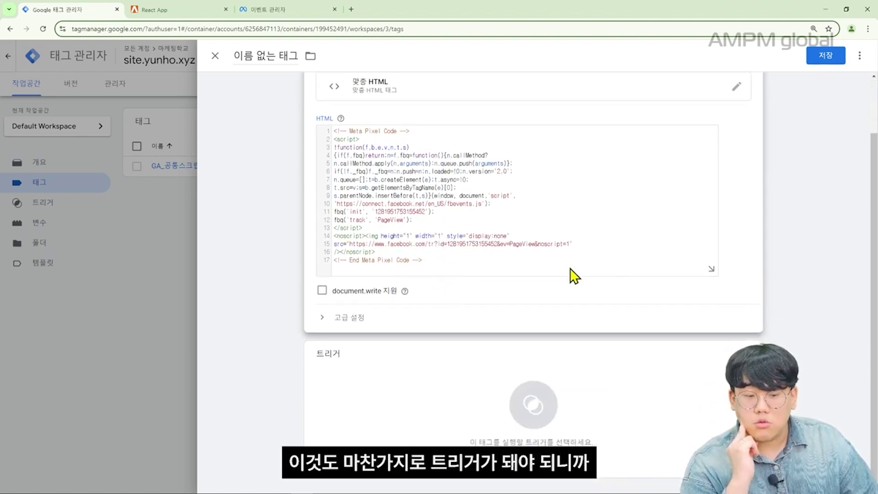
left_click(521, 396)
left_click(378, 102)
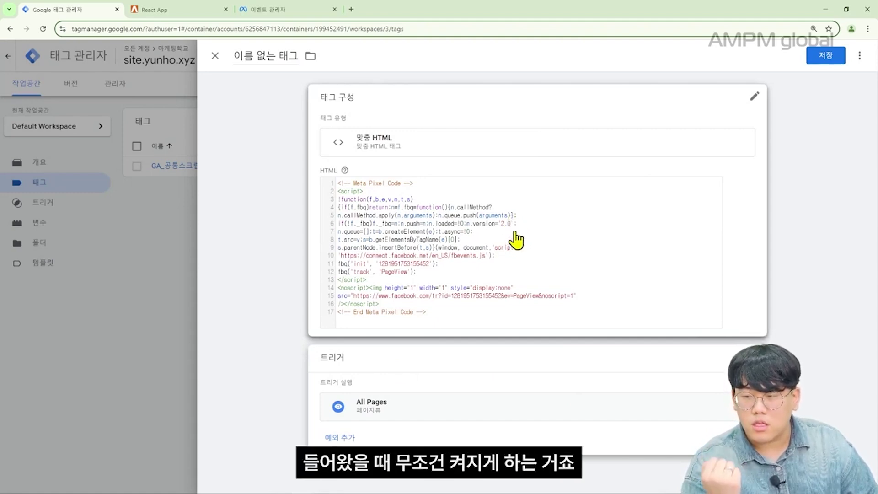
- Name the tag META_픽셀 and save it
left_click(279, 53)
type("ㅇ")
key("BackSpace")
type("META_픽셀")
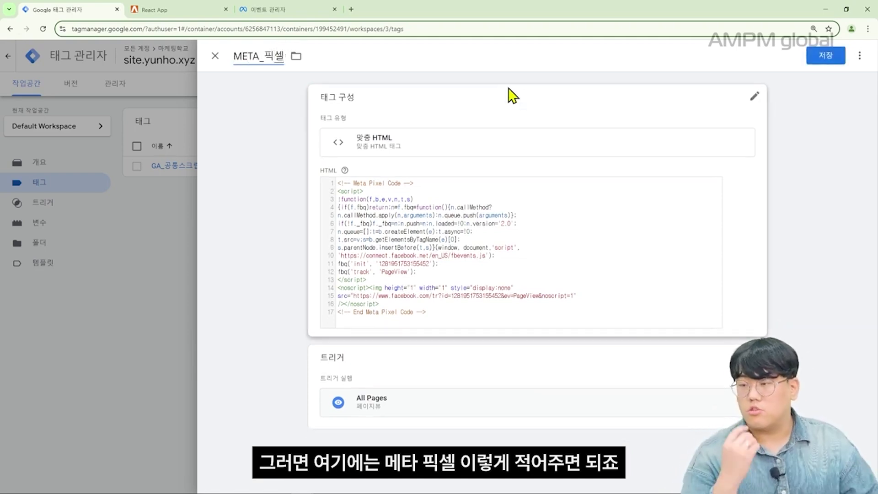
left_click(821, 62)
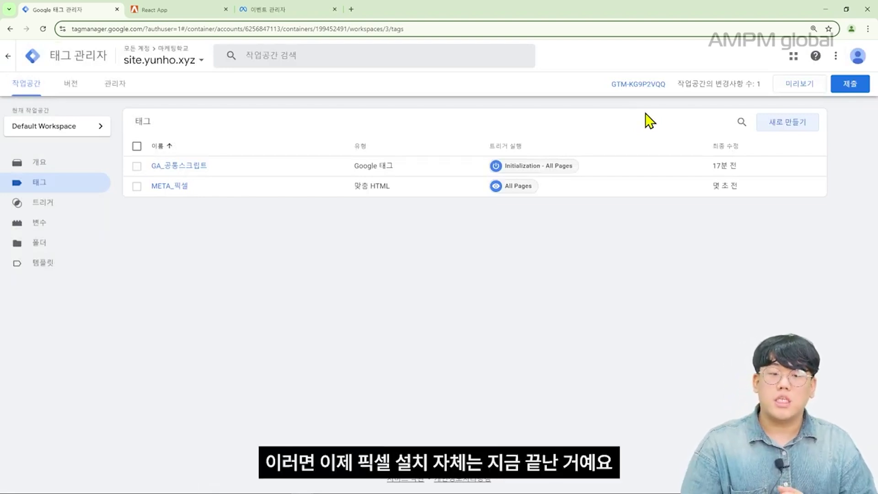
left_click(781, 85)
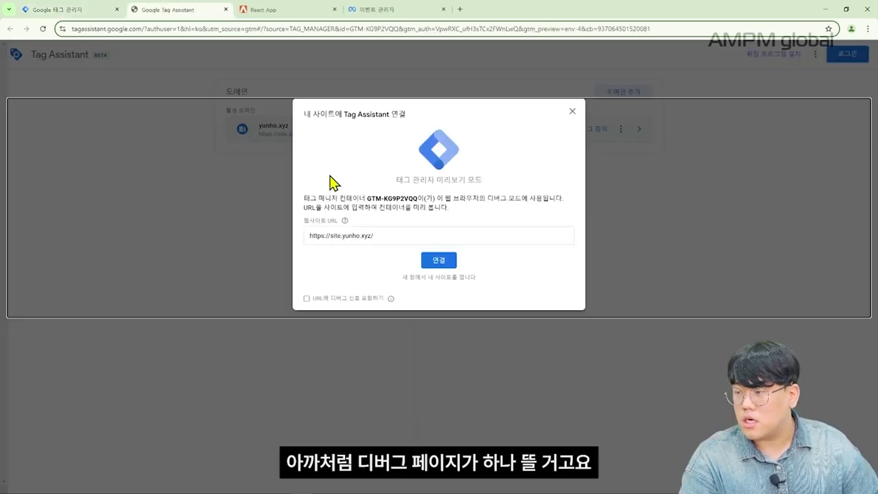
left_click(436, 262)
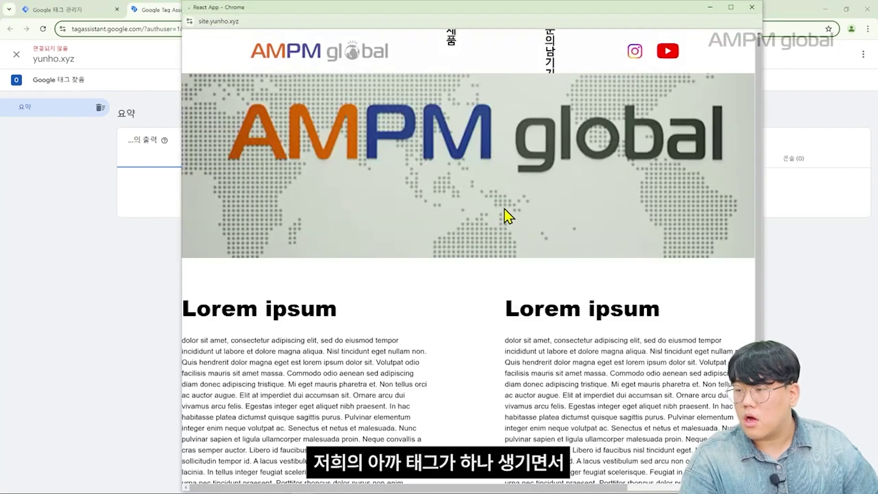
left_click_drag(378, 9, 498, 13)
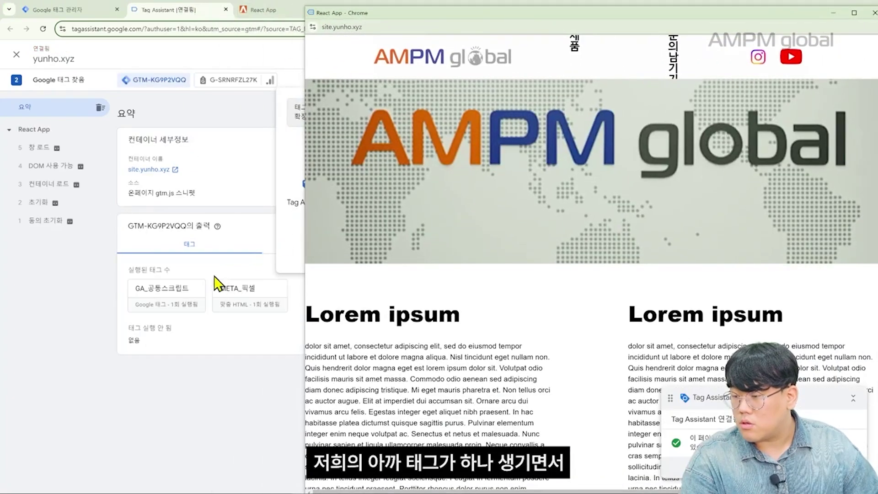
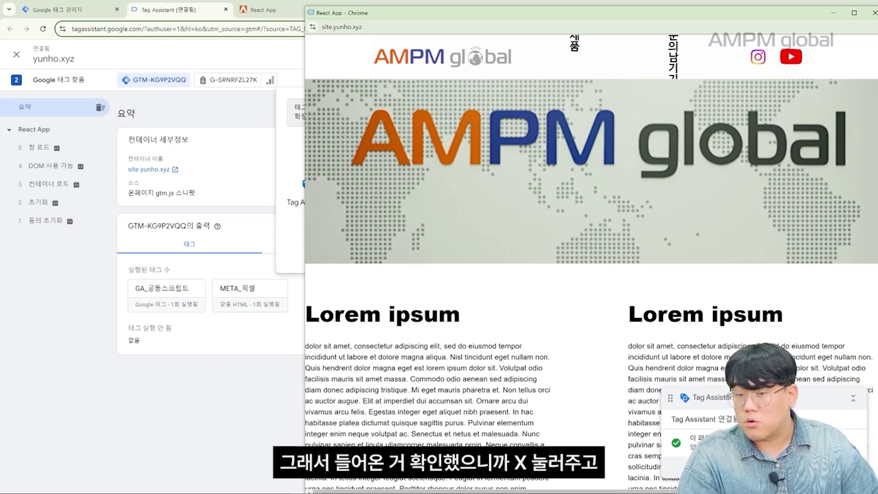
left_click(874, 13)
left_click(88, 9)
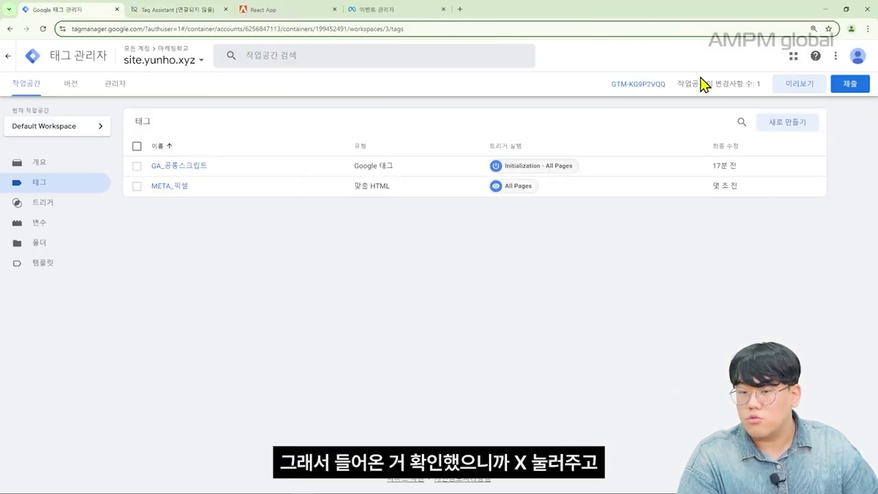
- Submit and publish the workspace changes as a version named 메타픽셀 설치, and return to the workspace overview
left_click(841, 83)
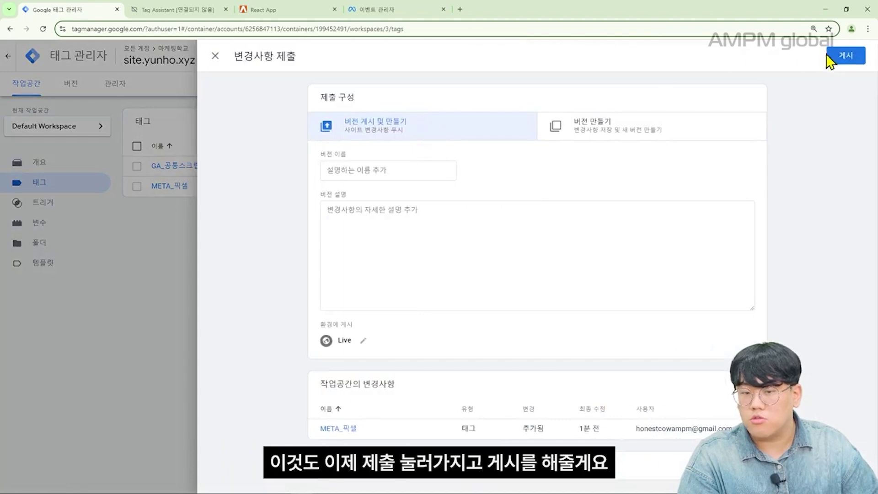
left_click(845, 56)
left_click(417, 194)
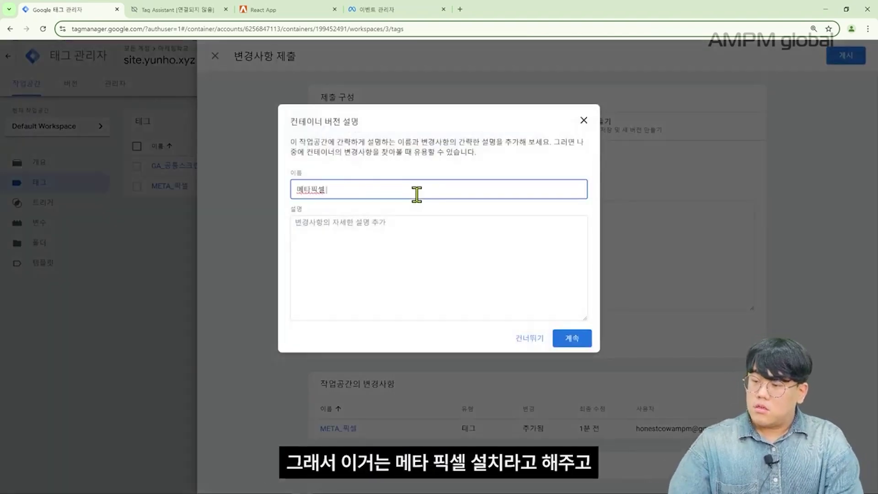
left_click(585, 335)
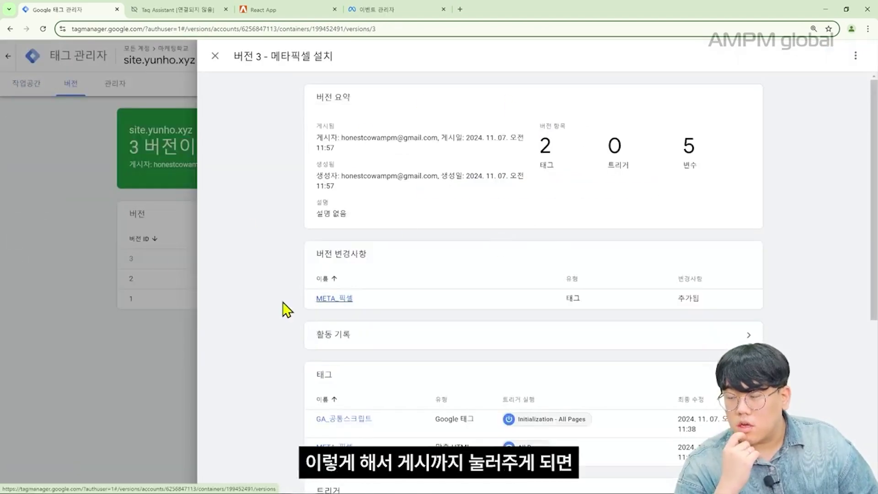
left_click(152, 147)
left_click(36, 85)
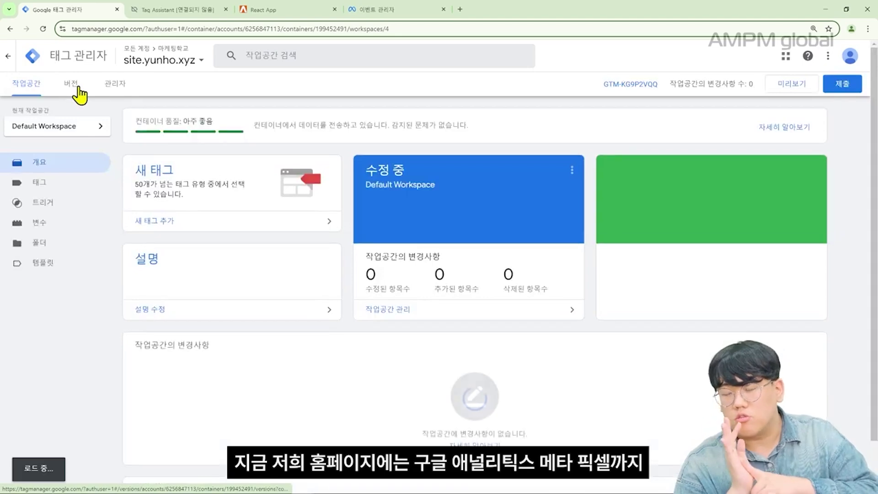
- Switch to Meta Events Manager, inspect the received PageView event in 이벤트 테스트, and clear the test session's activity
left_click(396, 9)
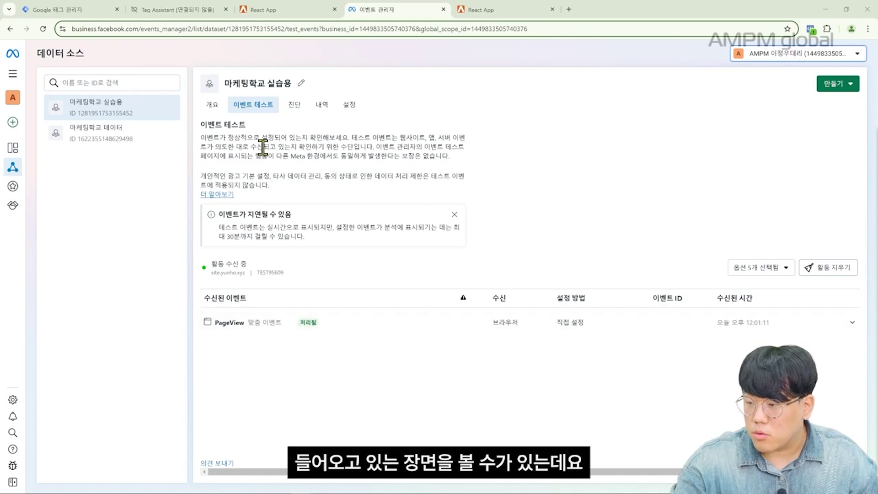
left_click(281, 325)
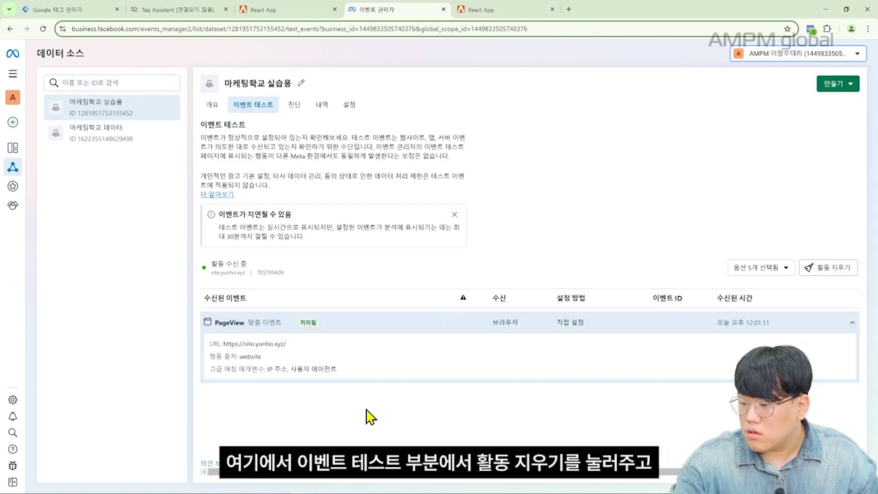
left_click(828, 268)
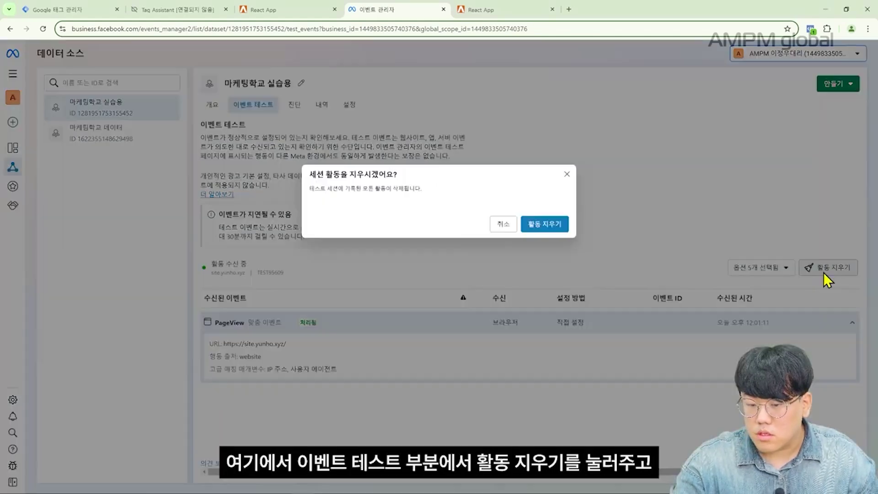
left_click(545, 224)
left_click(389, 340)
scroll(347, 393, "down", 1)
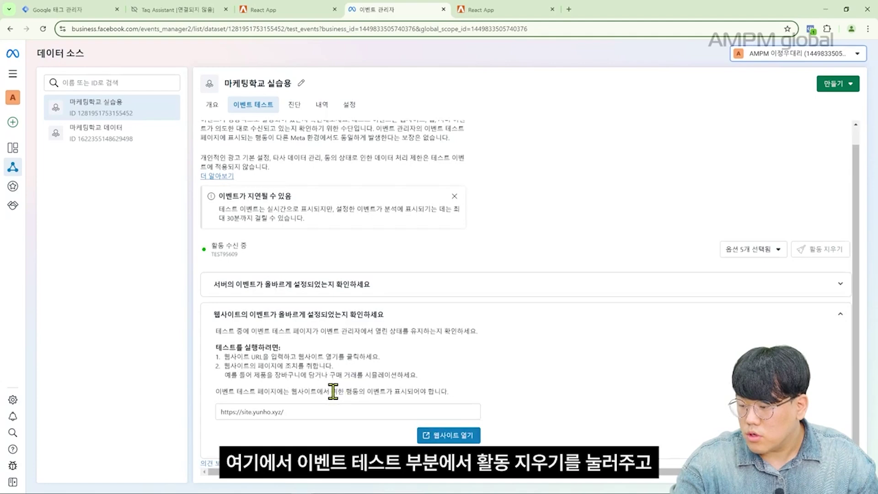
left_click(468, 434)
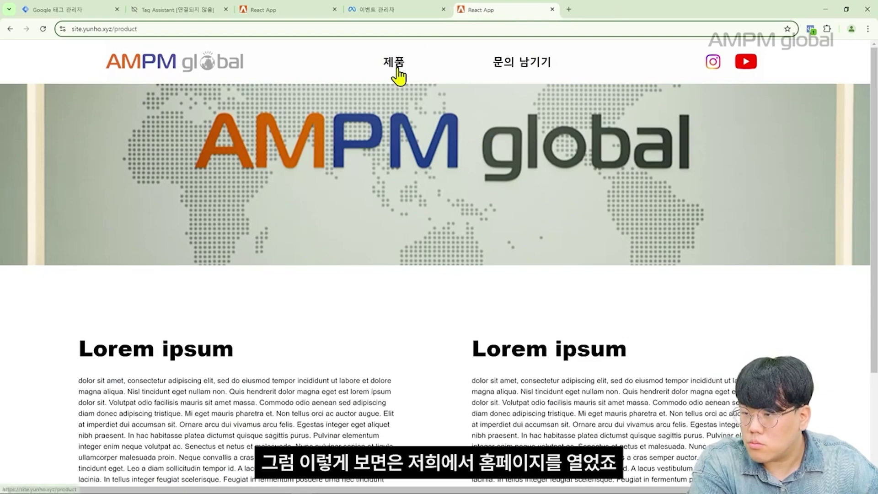
left_click(394, 63)
scroll(458, 183, "down", 5)
scroll(532, 93, "up", 4)
scroll(532, 94, "up", 2)
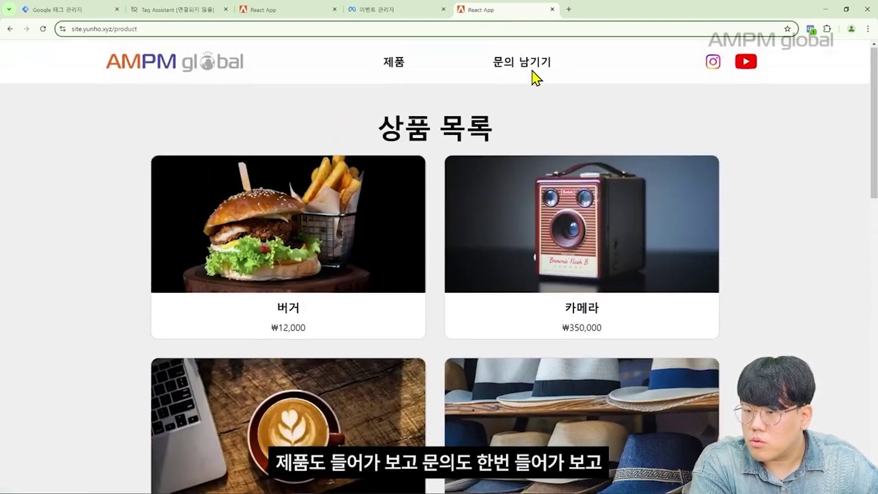
left_click(532, 69)
left_click(743, 69)
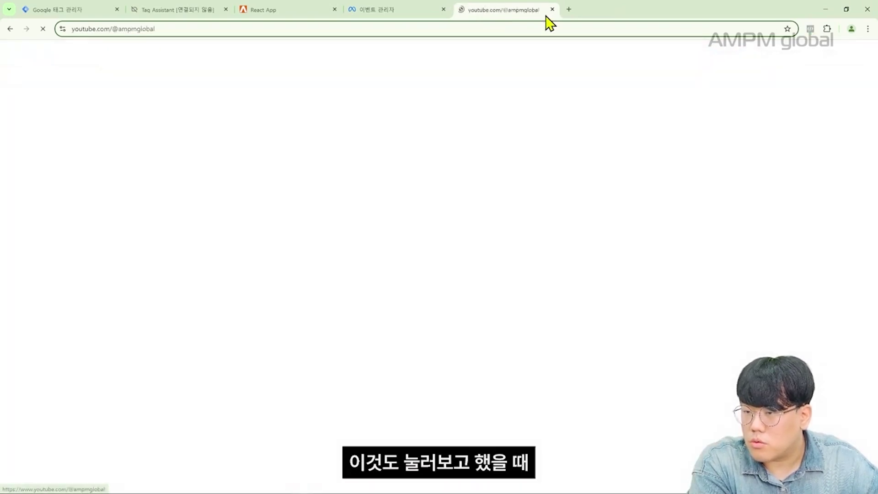
left_click(386, 9)
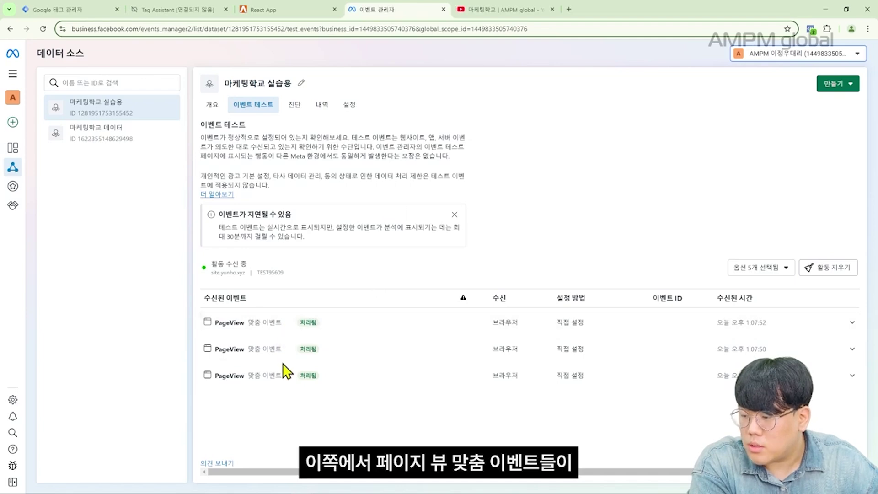
left_click(505, 8)
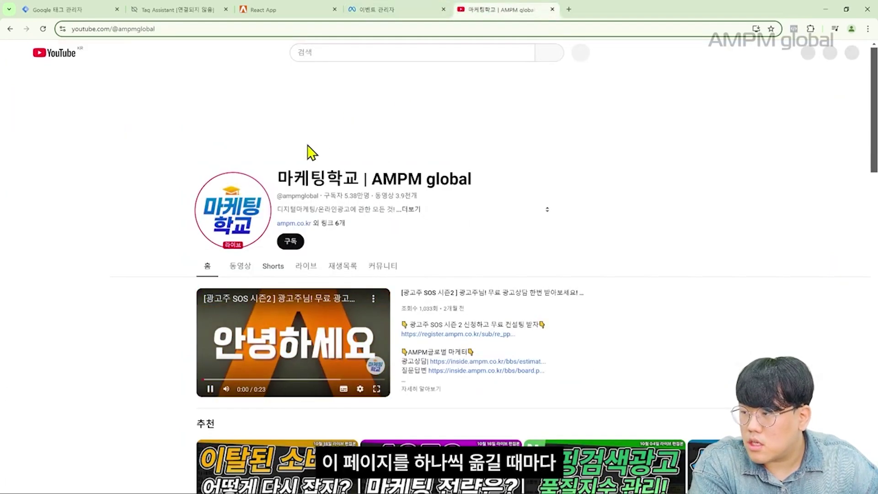
- Close the YouTube channel page and return to the event test in Meta Events Manager
left_click(425, 9)
left_click(311, 9)
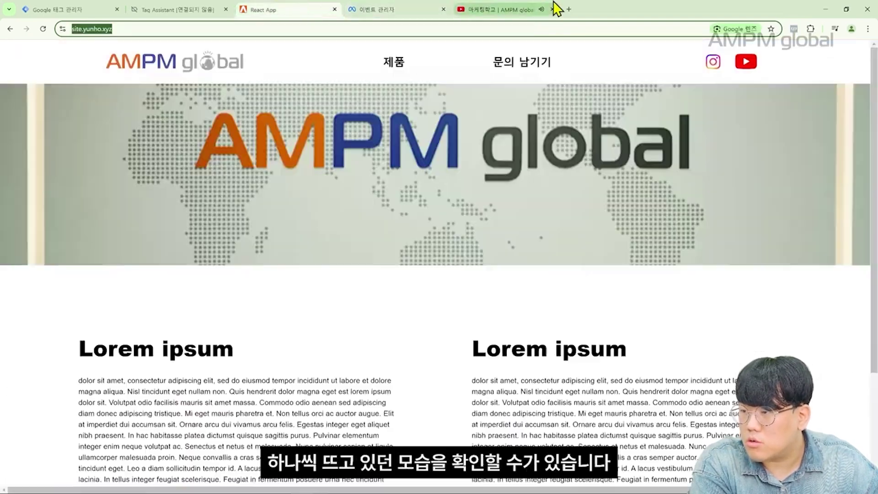
left_click(512, 9)
left_click(552, 9)
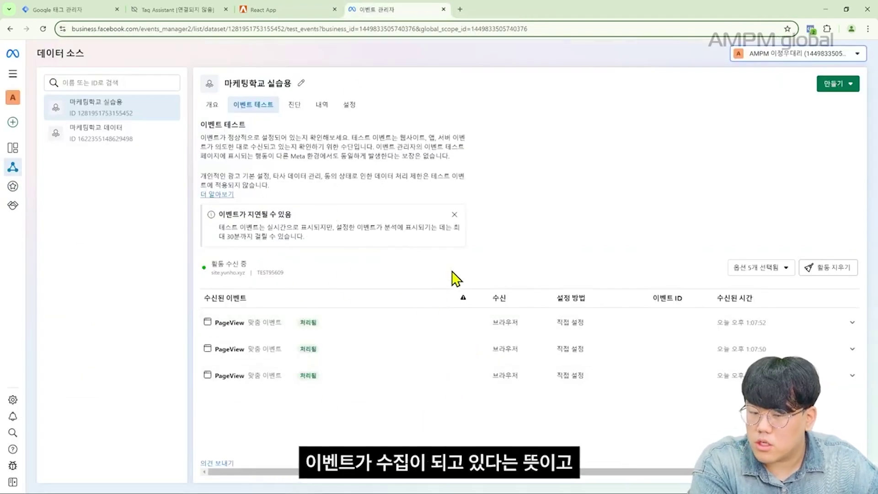
- Open the 설정 page of the 마케팅학교 실습용 data set and find its 이벤트 설정 section
left_click(349, 104)
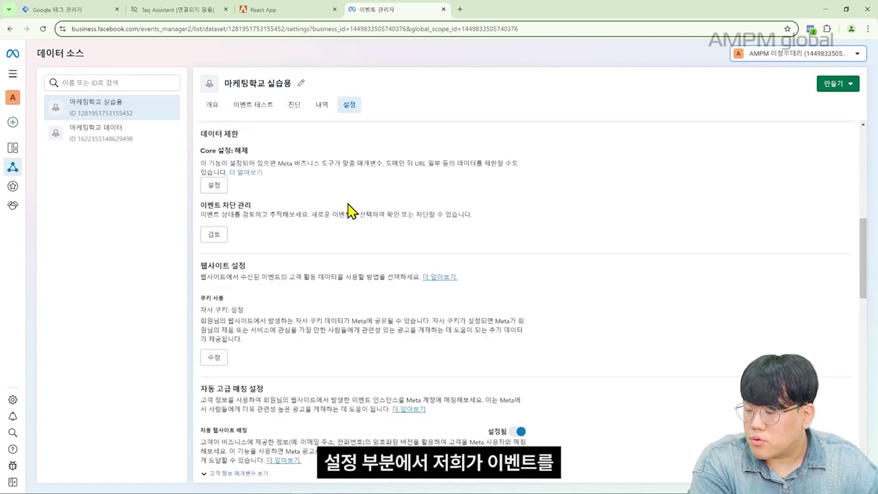
scroll(353, 212, "down", 3)
scroll(353, 211, "down", 4)
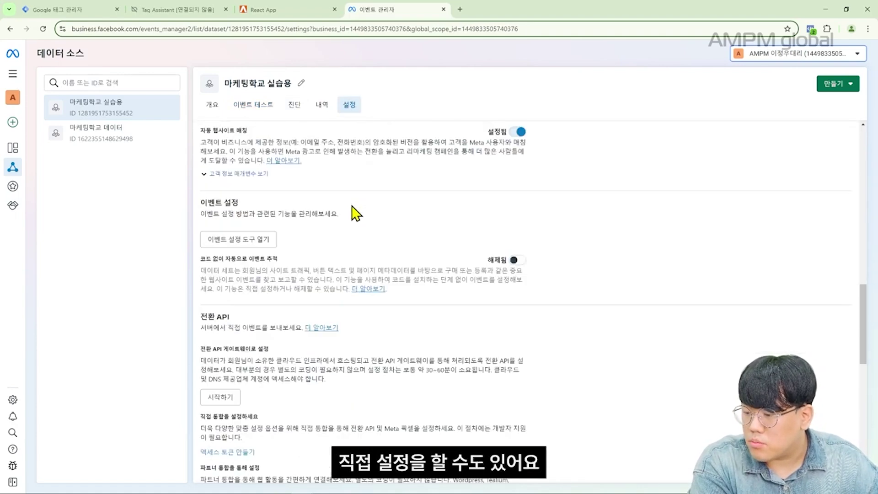
left_click(269, 224)
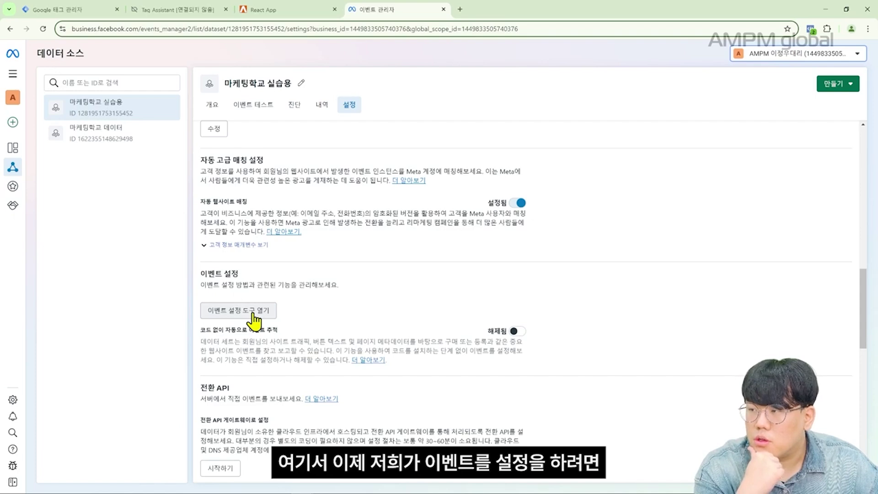
- Switch to Google Tag Manager, open the workspace's tag list, and return to Meta Events Manager
left_click(86, 7)
left_click(96, 182)
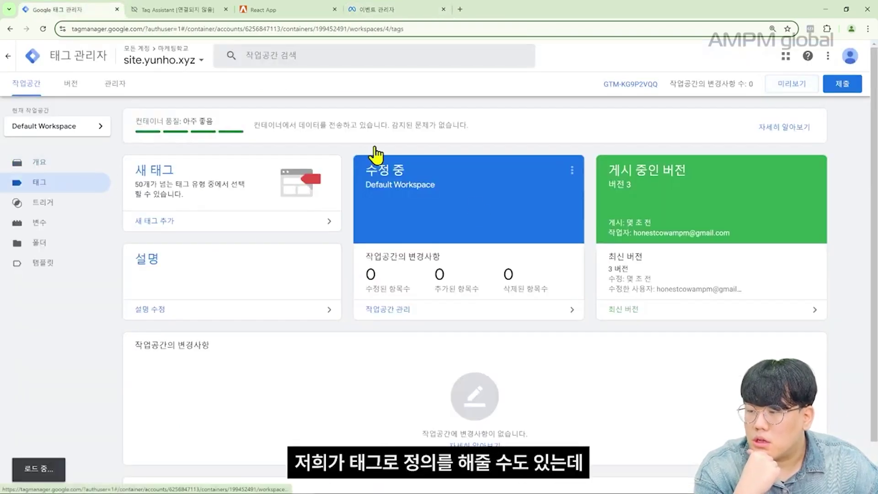
left_click(404, 8)
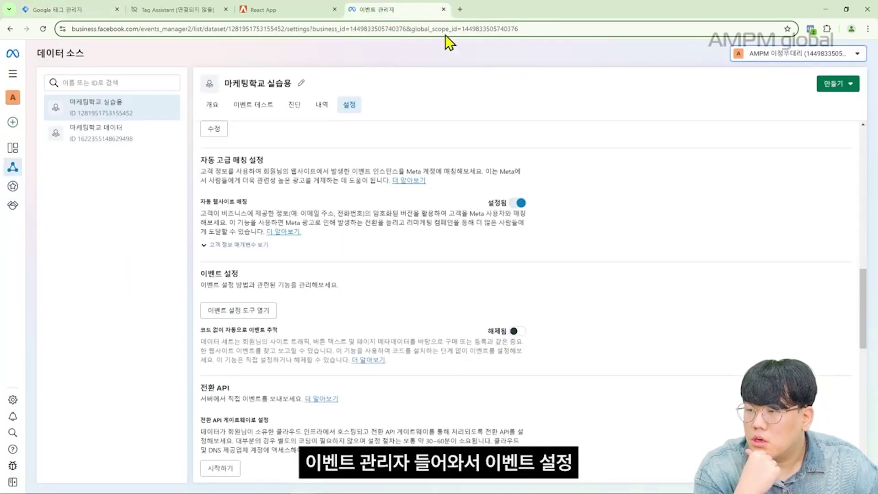
left_click(261, 314)
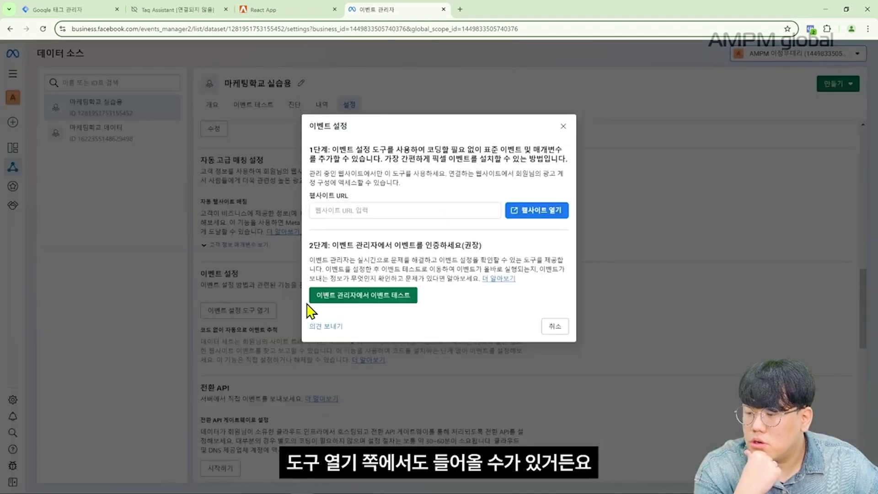
left_click(388, 213)
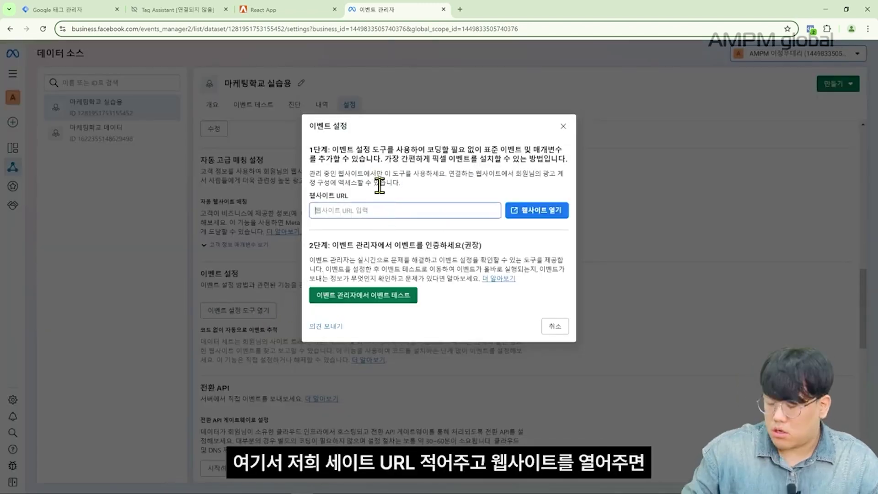
type("https://site.yunho.xyz")
left_click(521, 210)
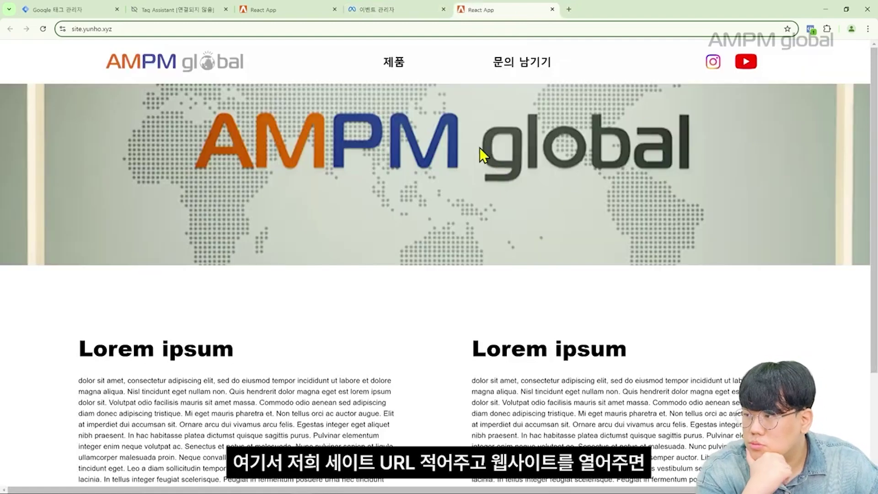
left_click(395, 64)
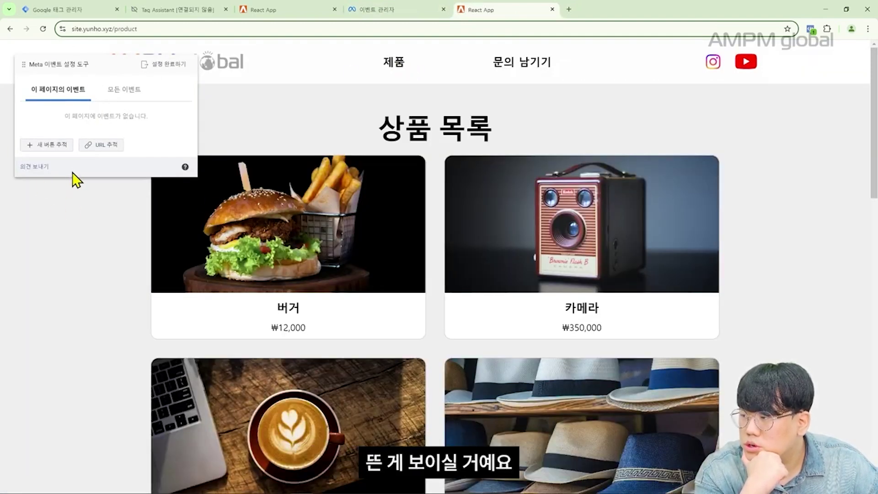
- Examine the setup tool's trackable buttons, event lists and URL tracking options without adding an event
left_click(51, 145)
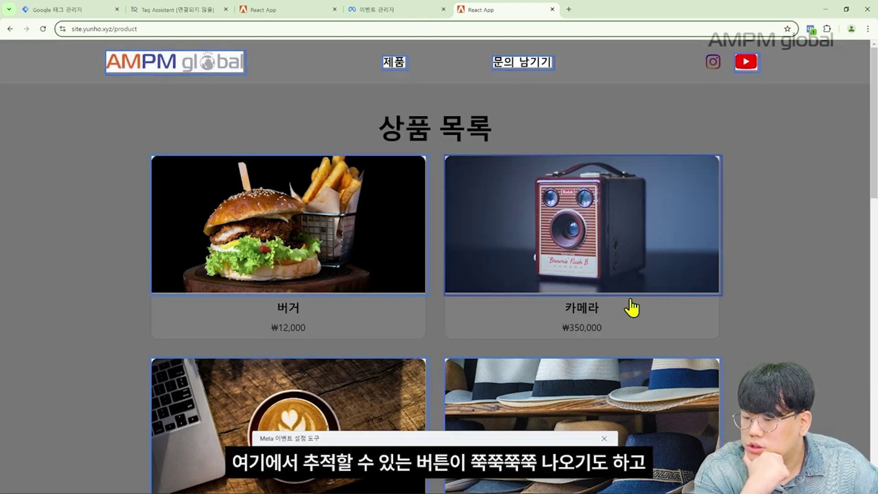
left_click(604, 438)
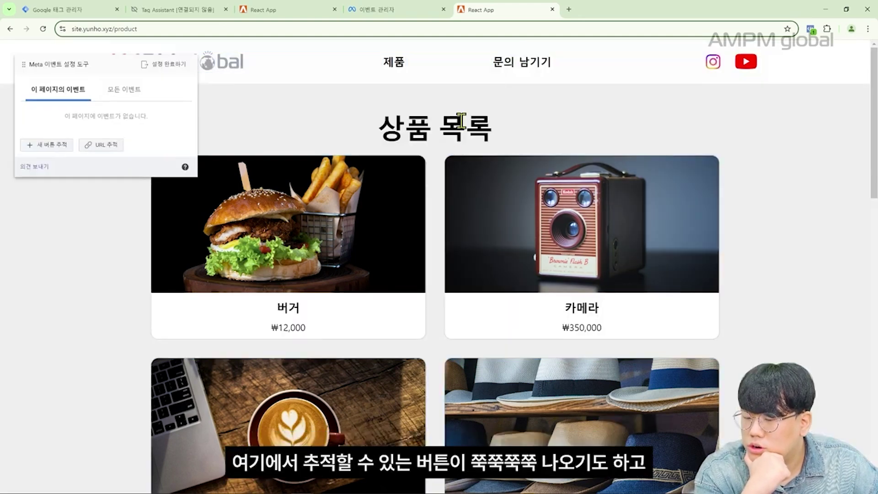
left_click(128, 91)
left_click(69, 92)
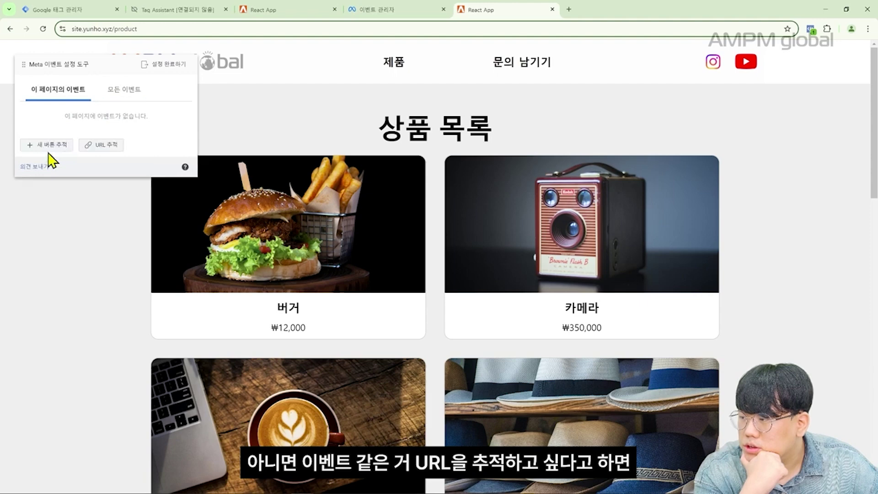
left_click(106, 151)
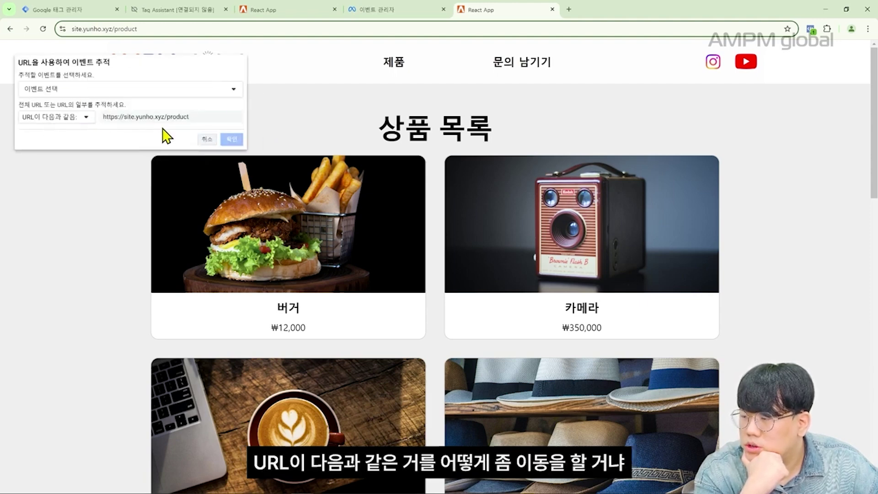
left_click(207, 140)
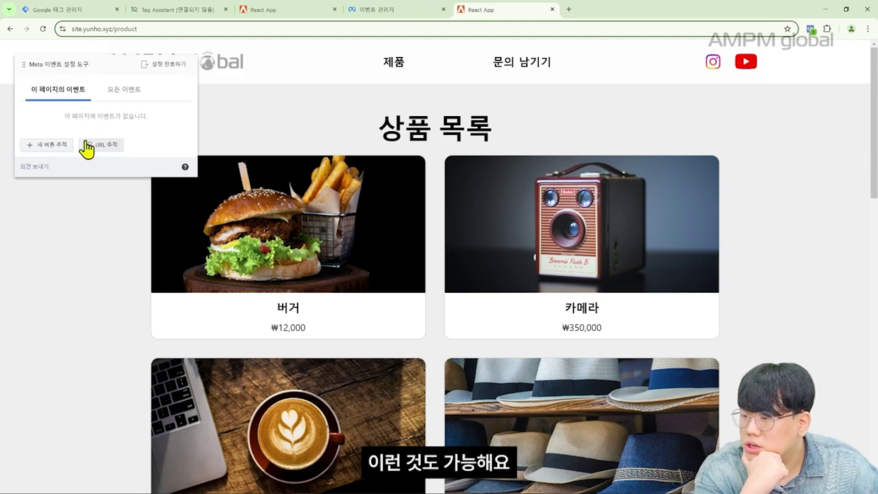
- Track the YouTube link as a new button and assign it the 콘텐츠 조회 event type
left_click(55, 147)
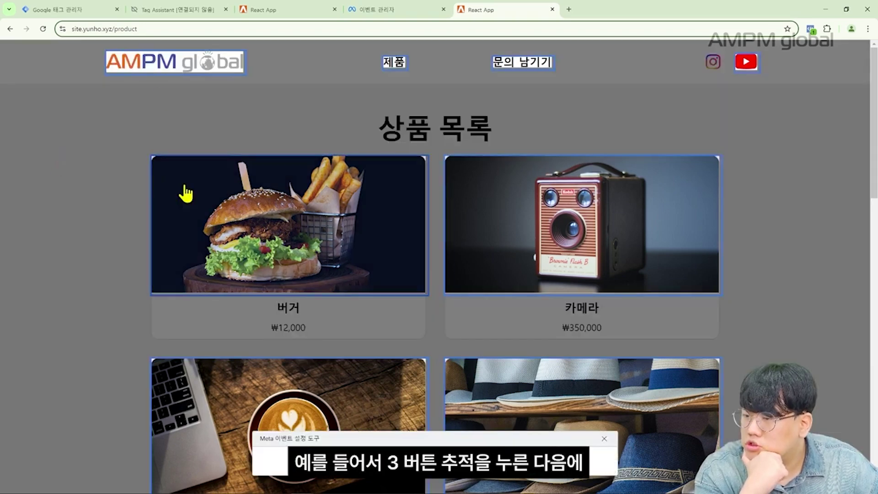
left_click(746, 62)
left_click(133, 91)
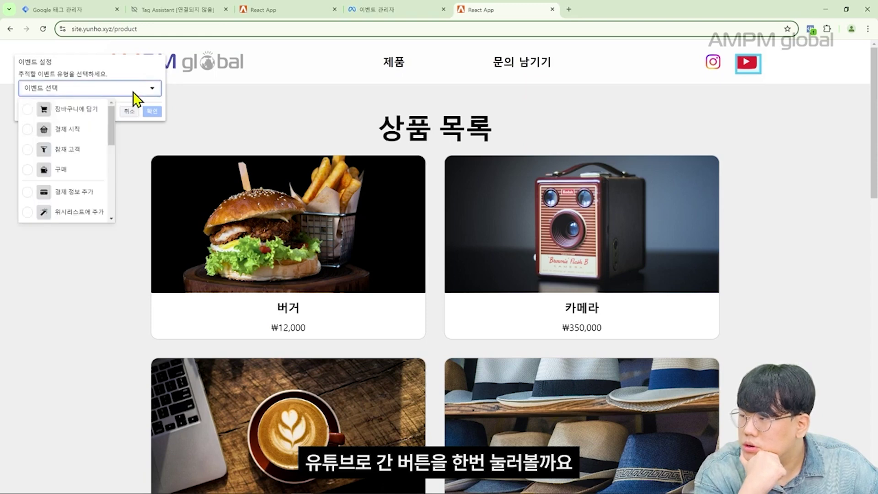
scroll(98, 133, "down", 5)
scroll(91, 145, "down", 6)
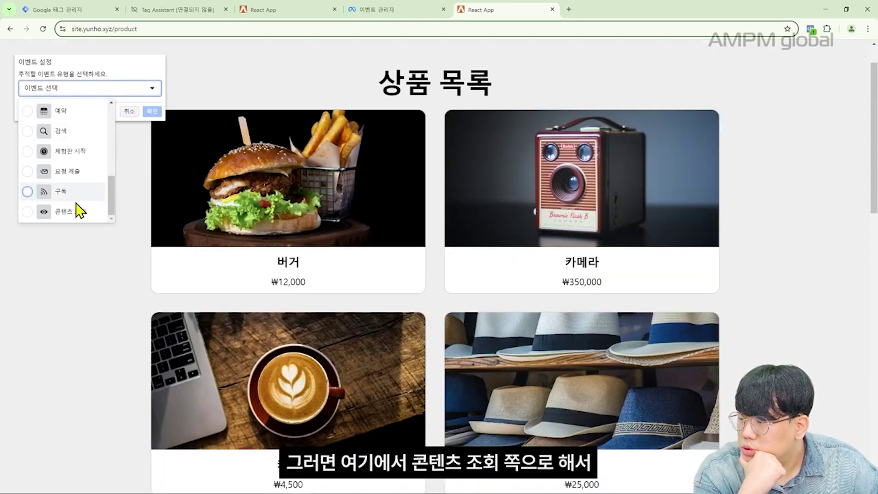
left_click(78, 208)
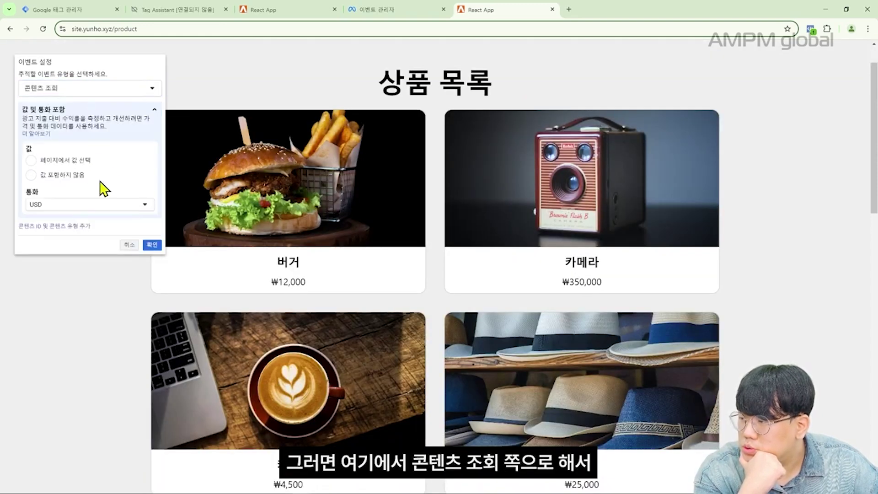
- Set the 콘텐츠 조회 event's value to 값 포함하지 않음, keep USD as its currency, and confirm the event
left_click(79, 173)
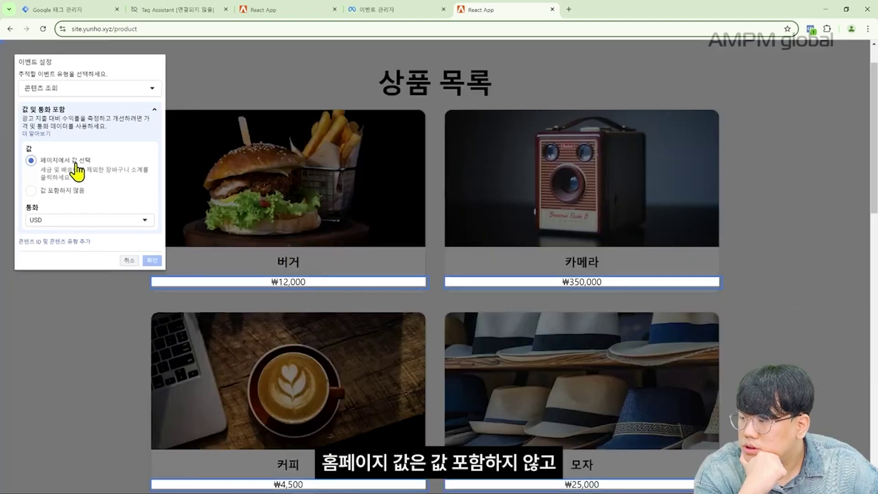
left_click(94, 204)
scroll(98, 248, "up", 2)
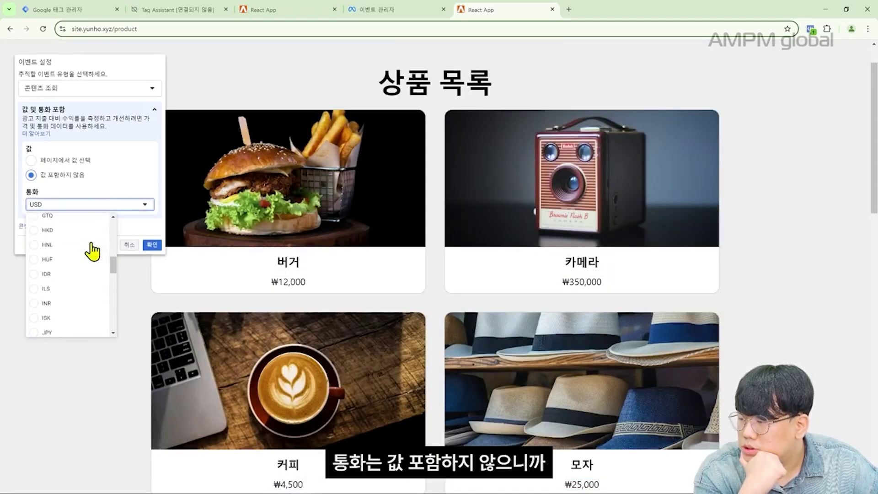
left_click(37, 194)
left_click(98, 206)
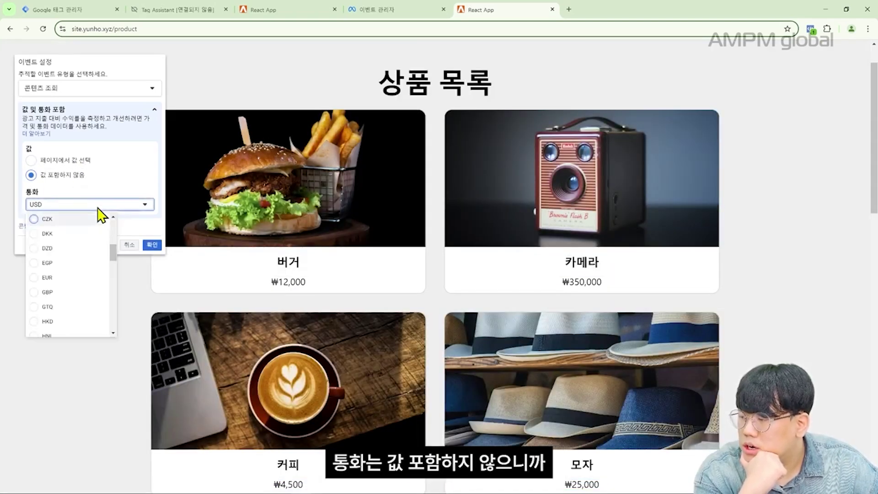
left_click(137, 179)
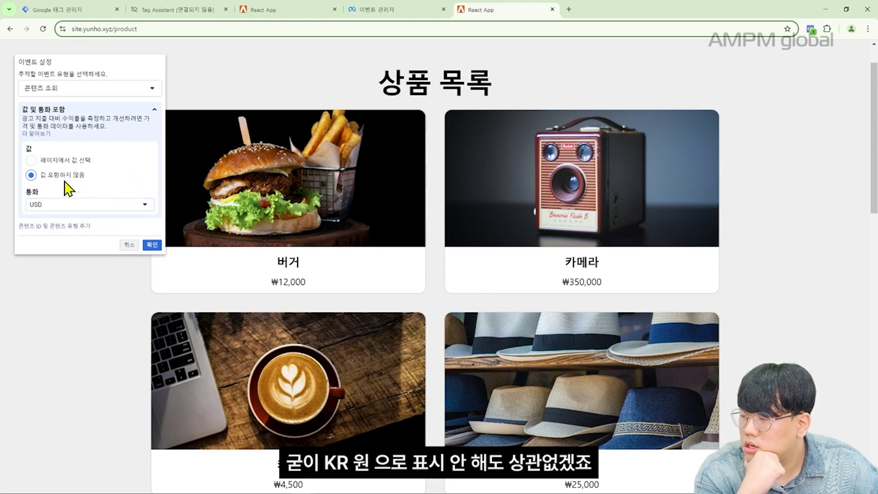
left_click(153, 245)
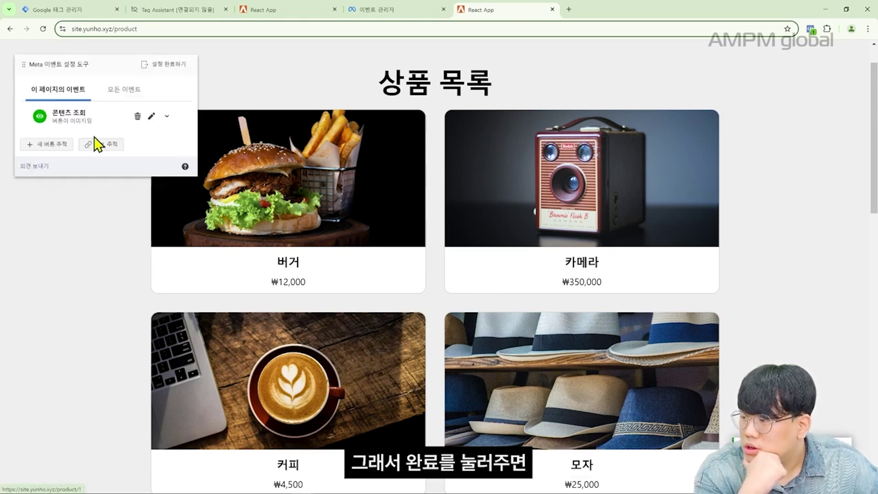
- Return to Meta Events Manager, leave the setup dialog, and check the events received in 이벤트 테스트
scroll(776, 142, "up", 1)
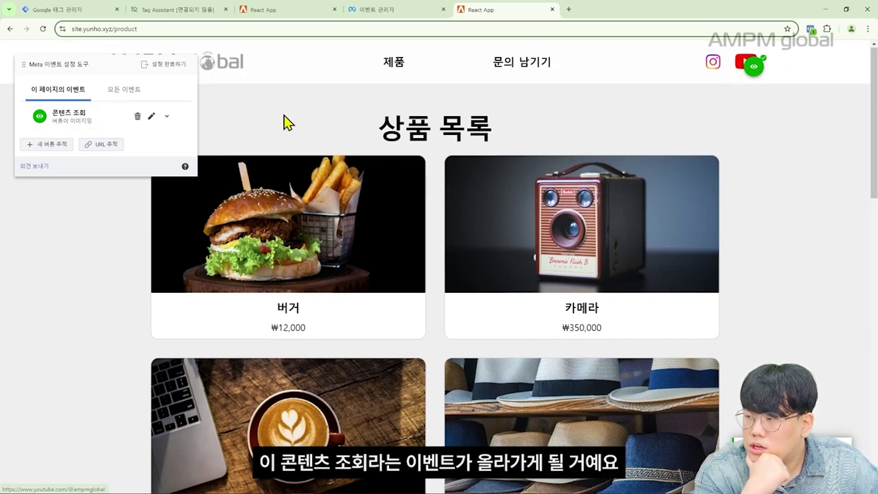
left_click(384, 10)
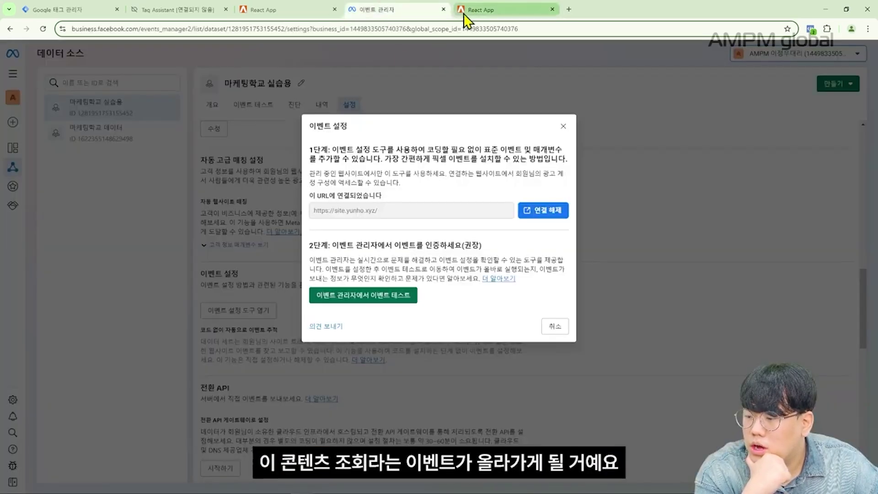
left_click(382, 106)
left_click(210, 104)
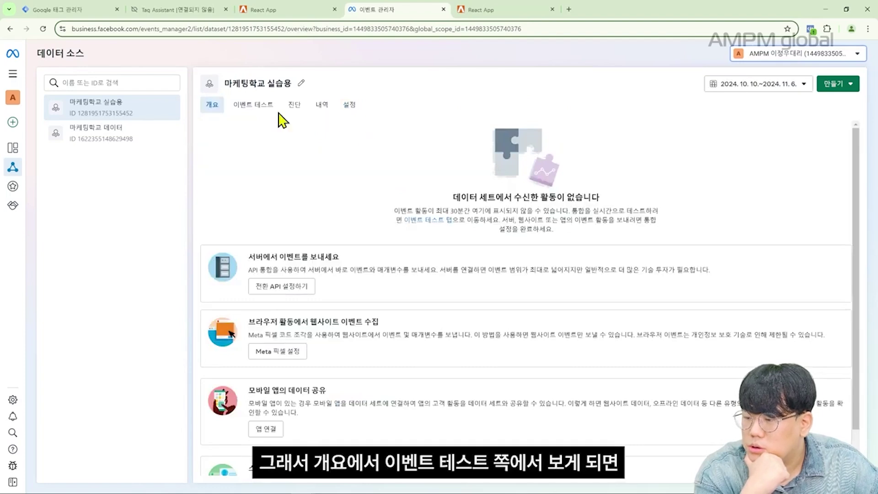
left_click(273, 109)
left_click(526, 6)
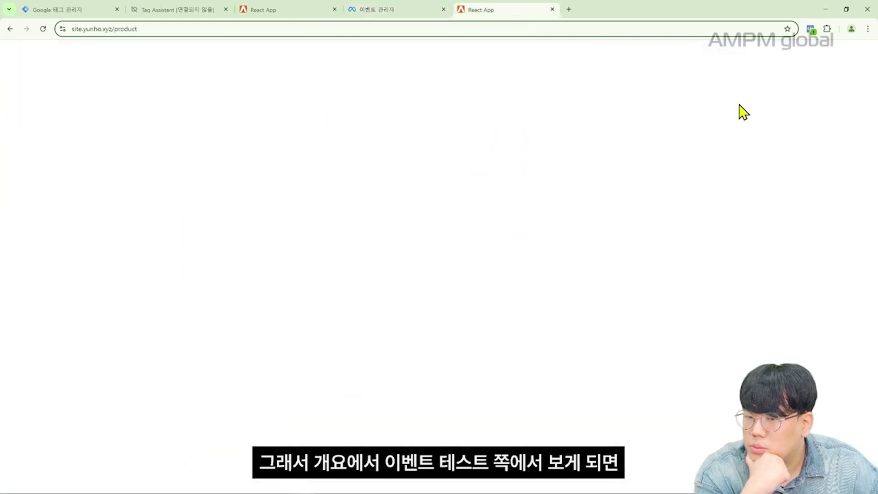
left_click(413, 10)
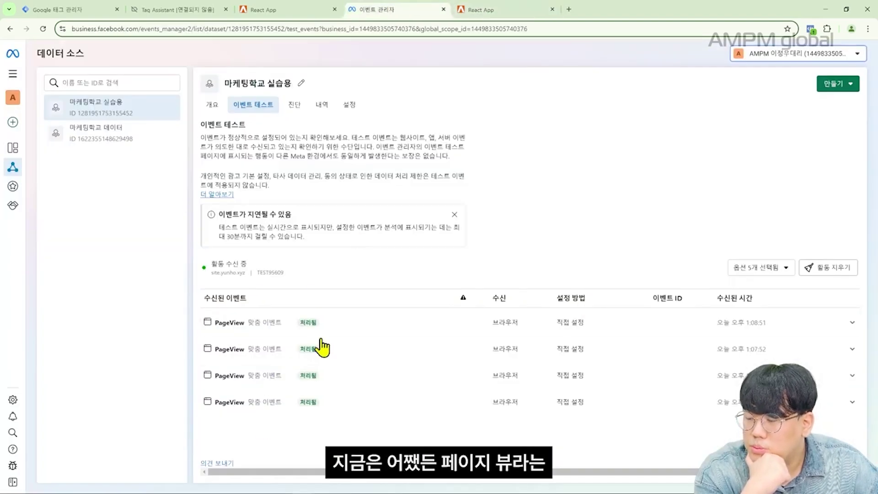
left_click(520, 8)
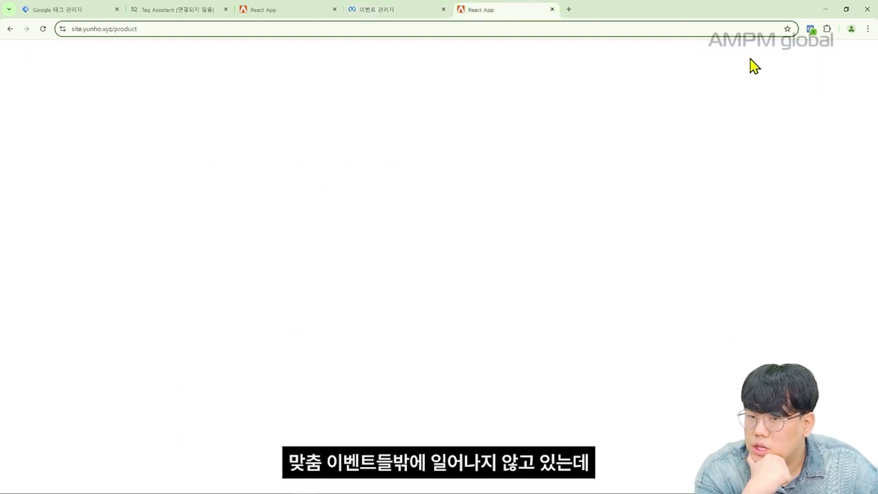
- Edit the YouTube link's 콘텐츠 조회 event on the product page, set its value to 값 포함하지 않음, and confirm it
left_click(752, 73)
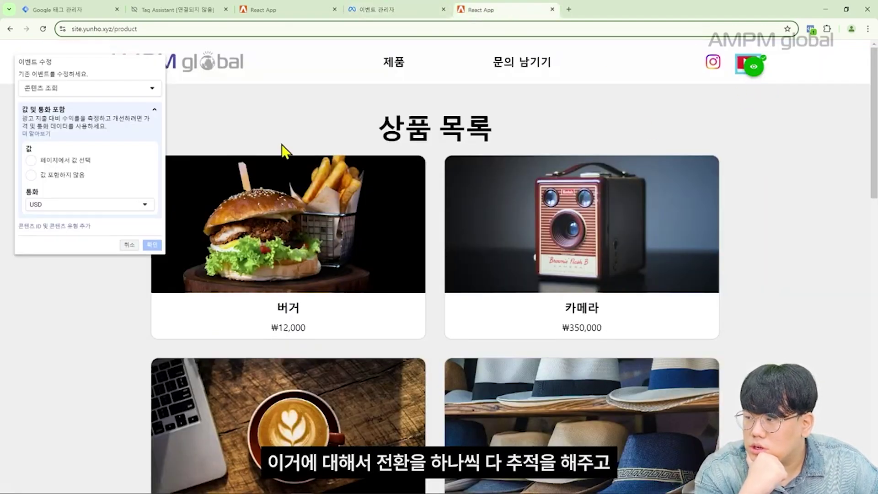
left_click(402, 8)
left_click(506, 8)
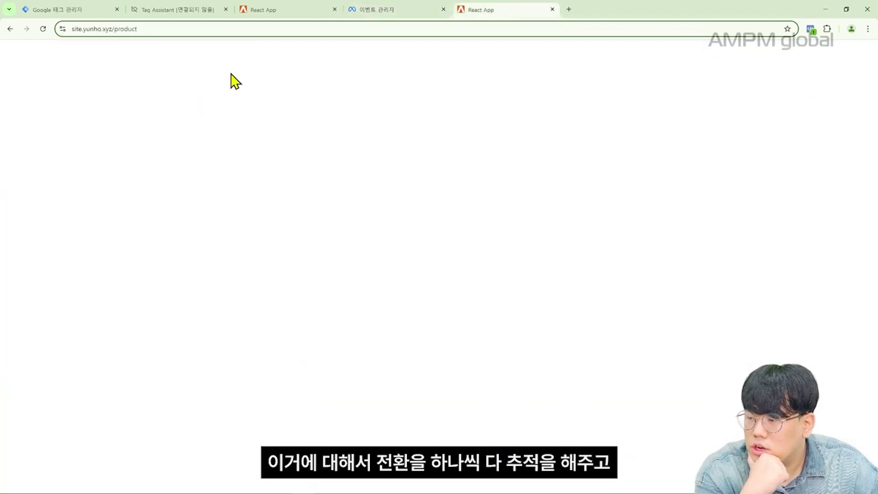
scroll(133, 192, "down", 4)
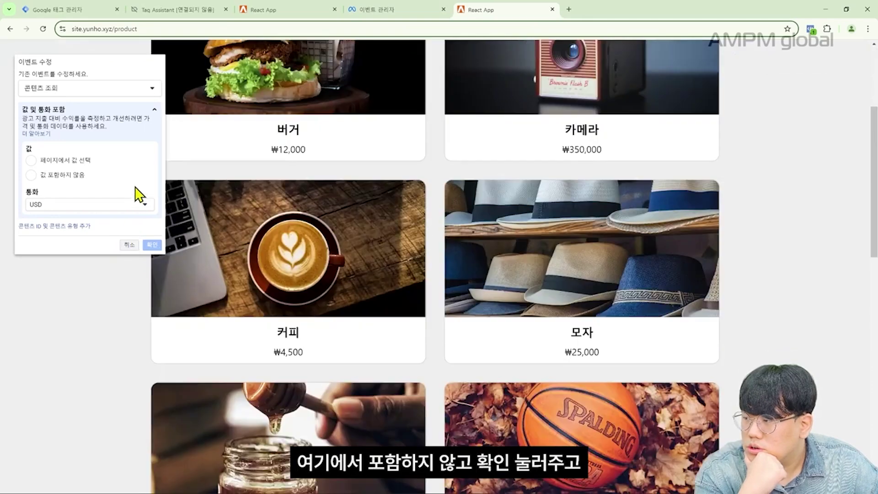
left_click(62, 175)
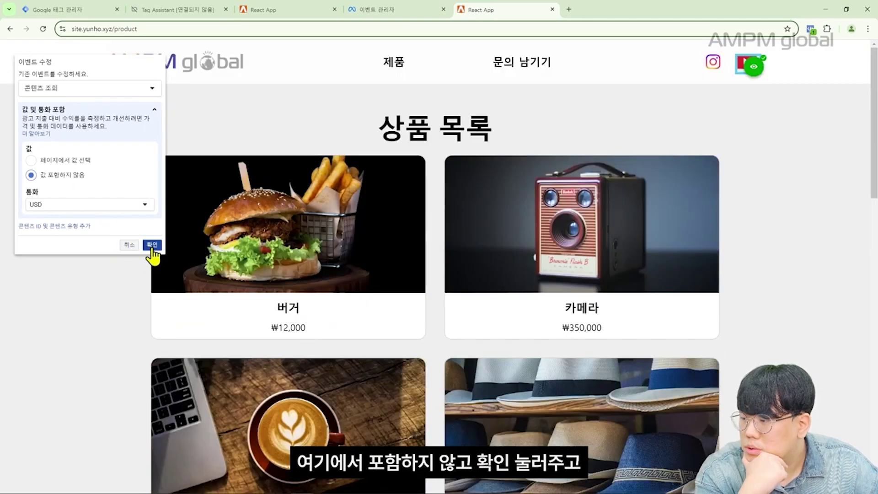
left_click(155, 246)
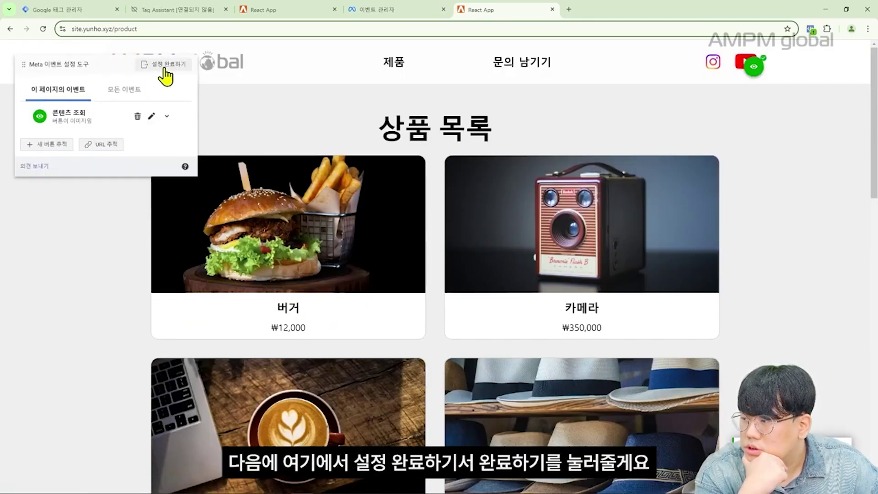
- Complete the Meta event setup for the page and skip the feedback survey
left_click(166, 65)
left_click(548, 375)
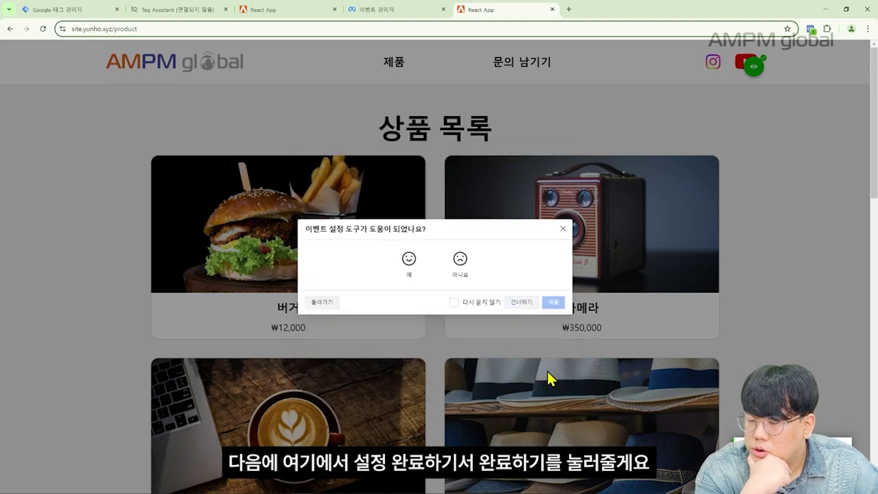
left_click(514, 302)
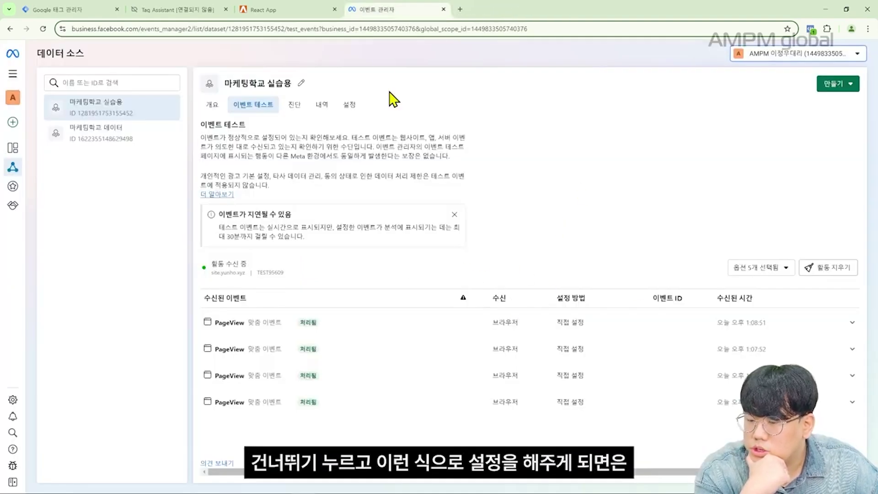
- Follow the YouTube link on the site's home page and check the received events in 이벤트 테스트
left_click(290, 9)
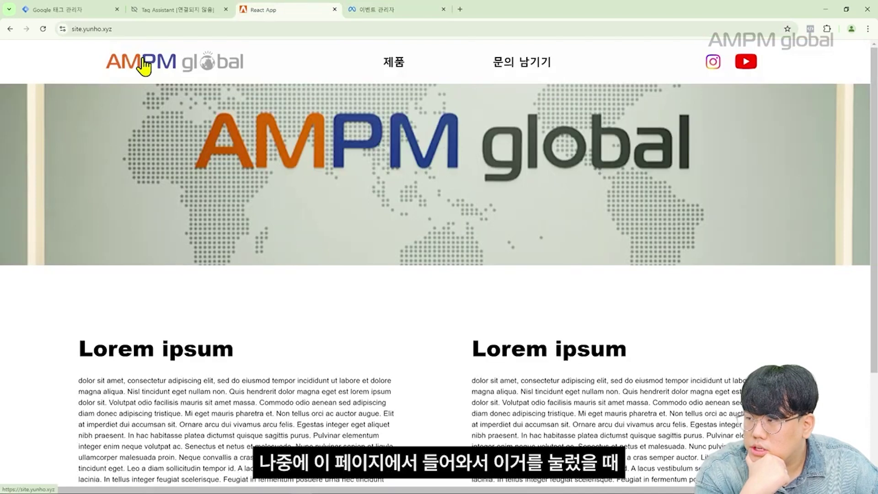
left_click(748, 69)
left_click(413, 9)
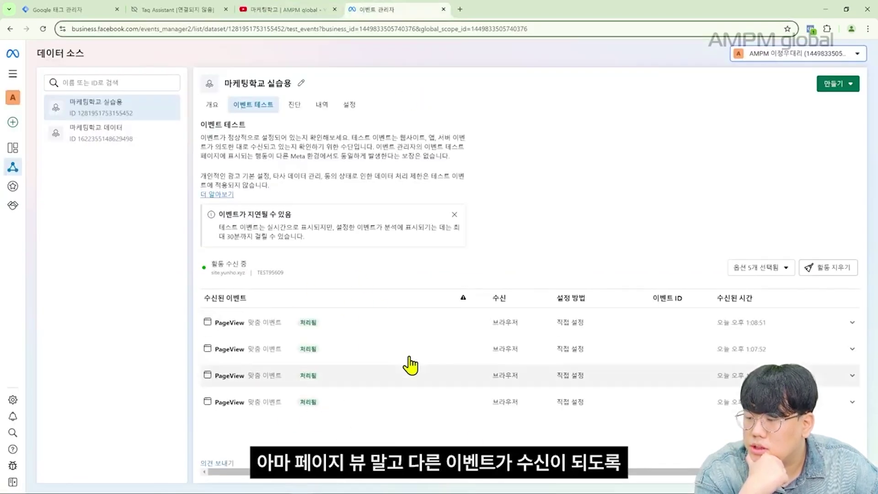
left_click(843, 269)
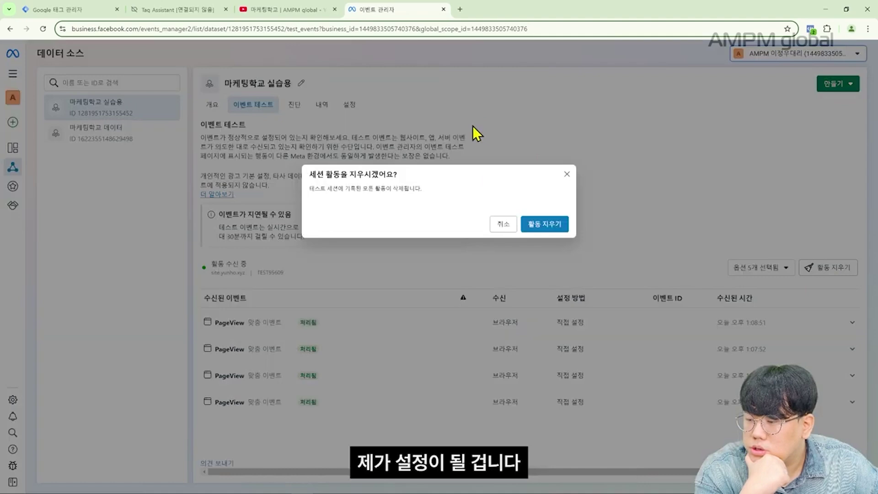
left_click(544, 224)
left_click(319, 330)
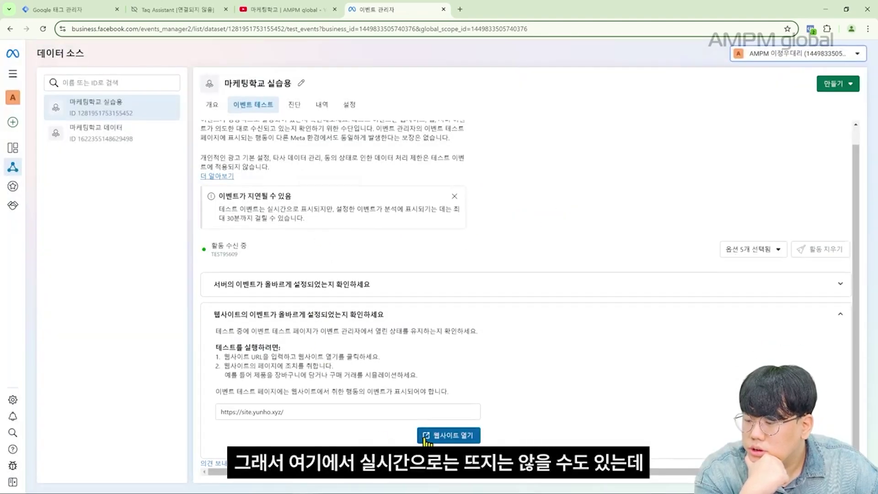
left_click(446, 436)
left_click(394, 9)
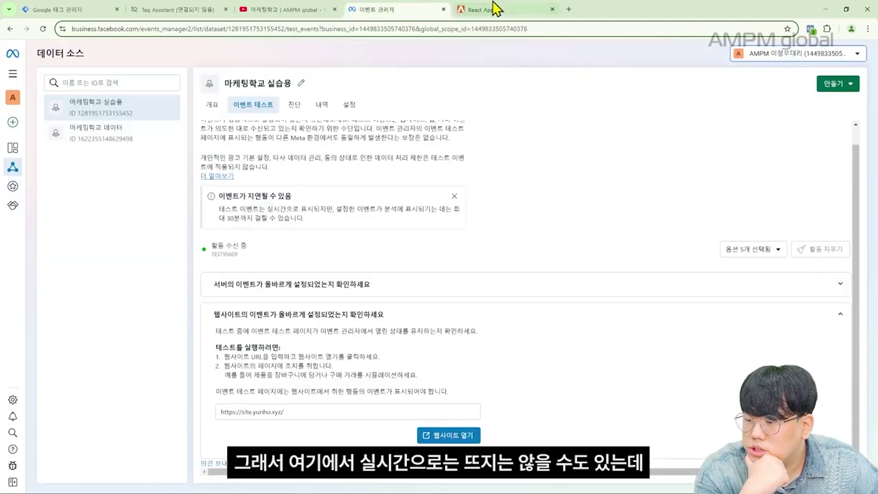
- Visit the site's 제품 and 문의 남기기 pages and check the events received in Meta Events Manager
left_click(494, 9)
left_click(389, 61)
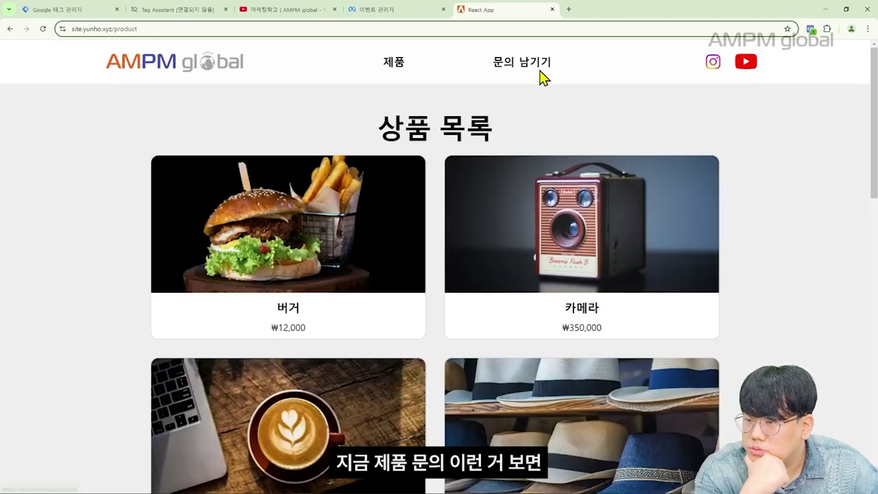
left_click(538, 68)
left_click(394, 9)
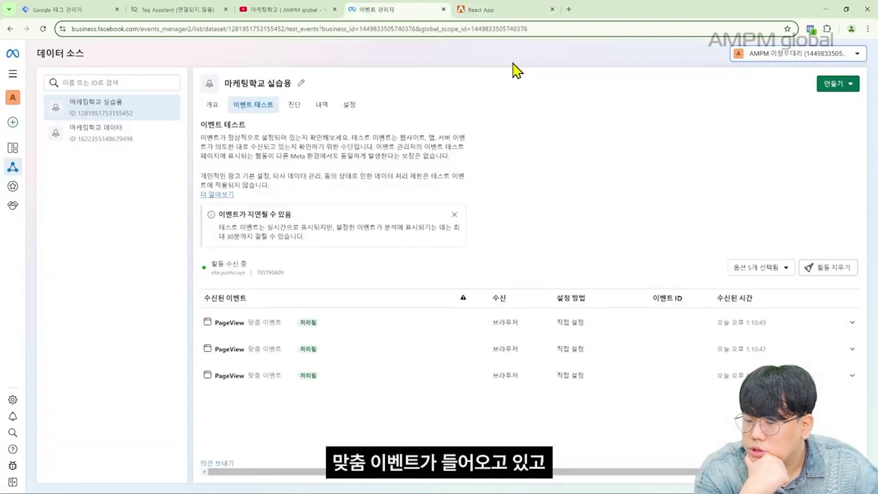
- Follow the YouTube link from the inquiry page and check whether Meta Events Manager receives the event
left_click(503, 9)
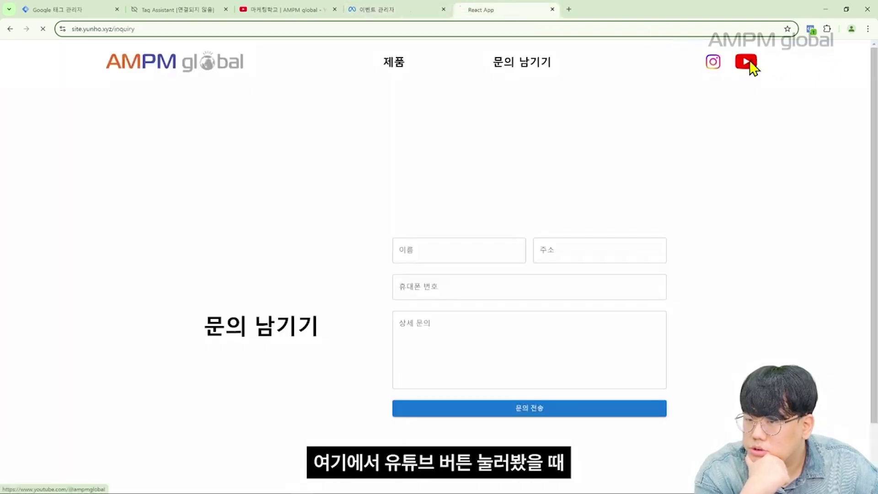
left_click(748, 64)
left_click(402, 13)
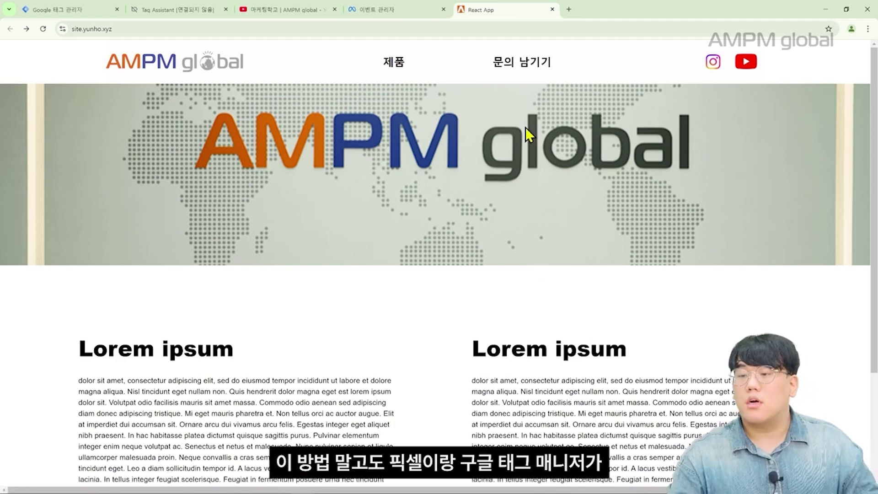
- Search Google for 메타픽셀헬퍼 and open the Meta Pixel Helper page in the Chrome Web Store
left_click(570, 9)
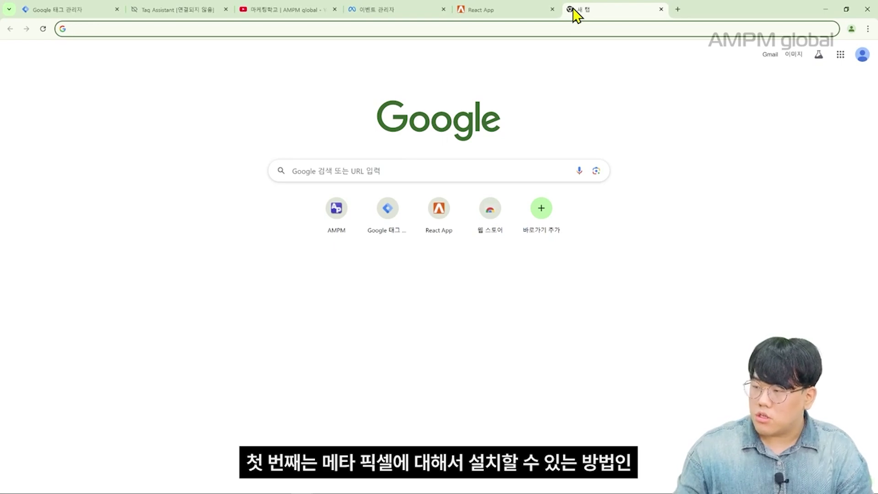
type("메타픽셀")
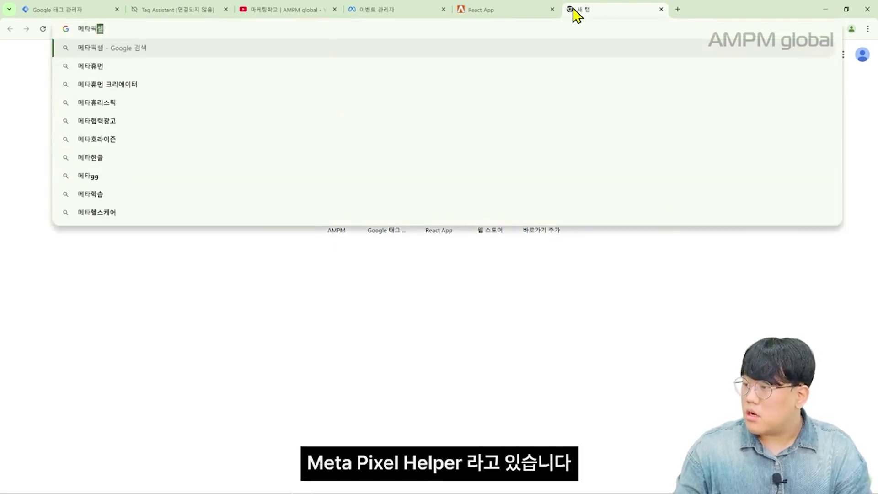
type("헬퍼")
key("Return")
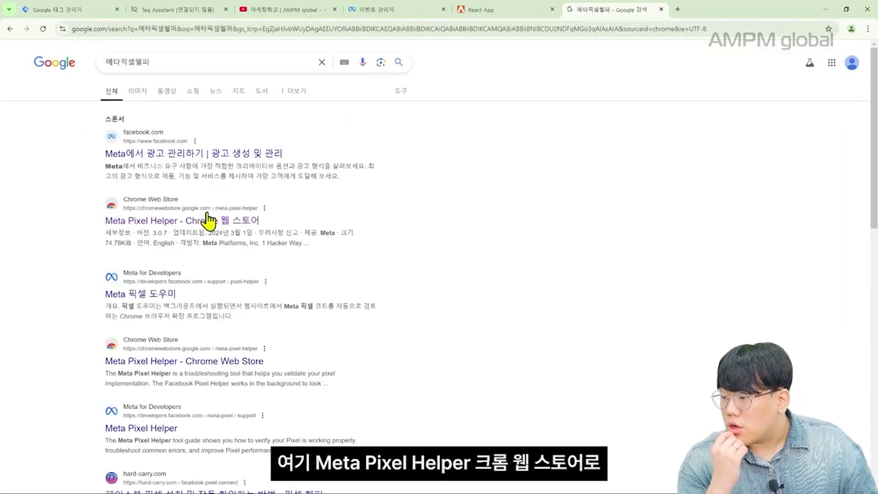
left_click(234, 222)
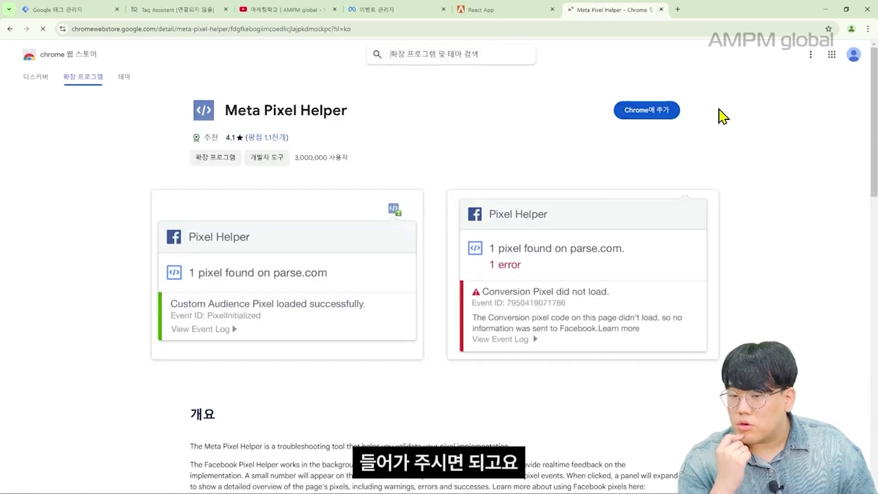
- Add the Meta Pixel Helper extension to Chrome and pin it
left_click(645, 112)
left_click(475, 110)
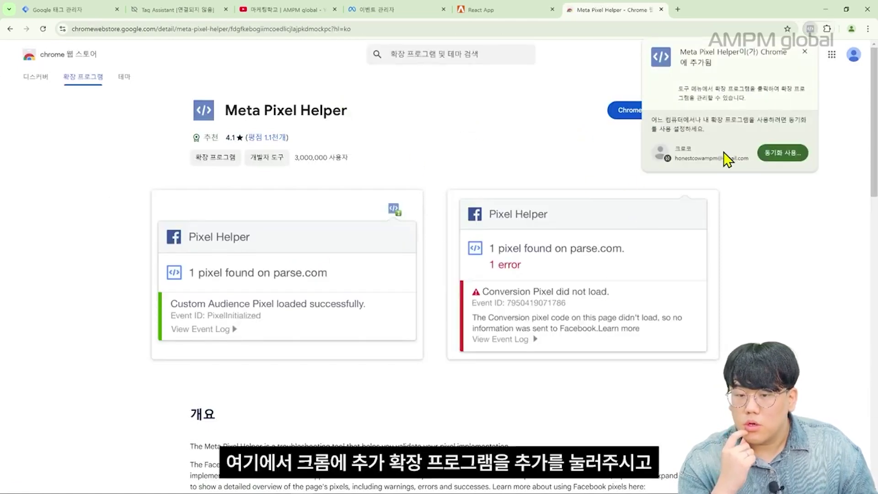
left_click(826, 28)
left_click(795, 99)
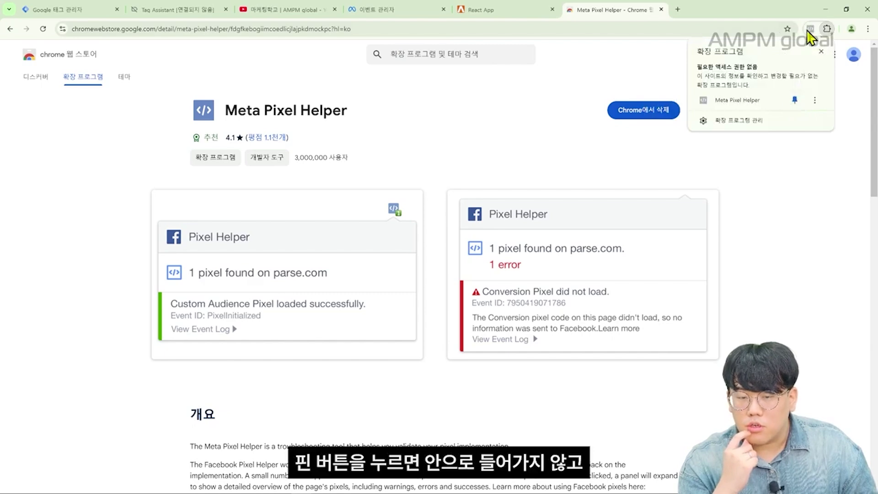
left_click(827, 29)
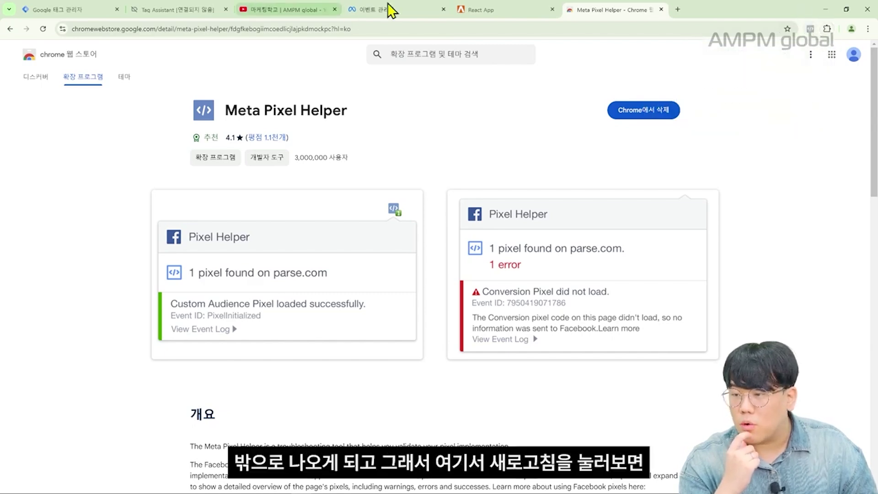
- Examine the installed pixel, its ID and its PageView event on site.yunho.xyz with Meta Pixel Helper
left_click(512, 10)
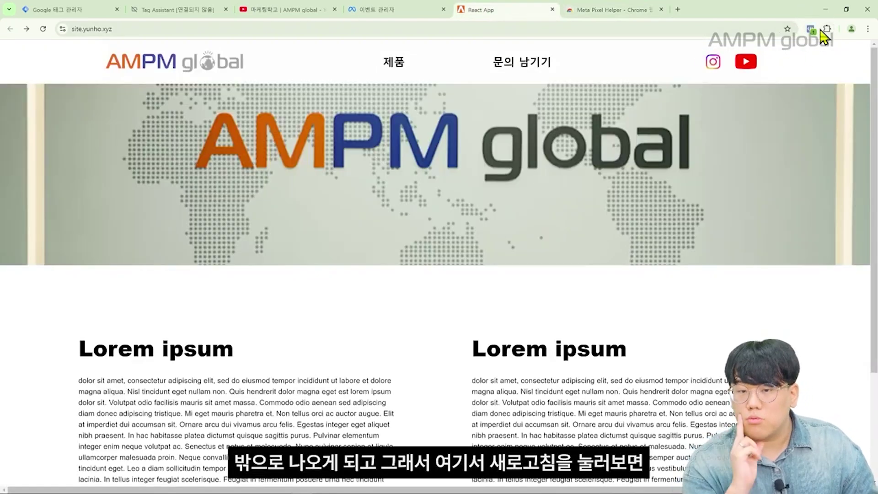
left_click(810, 28)
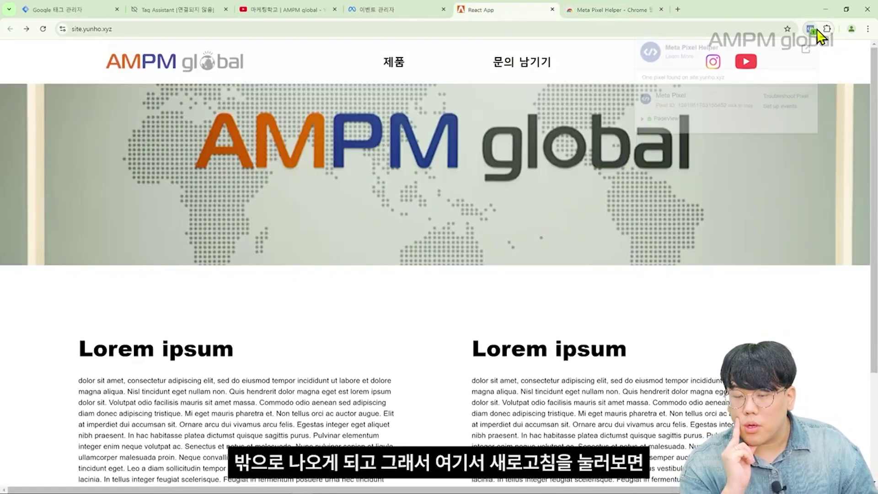
left_click(663, 120)
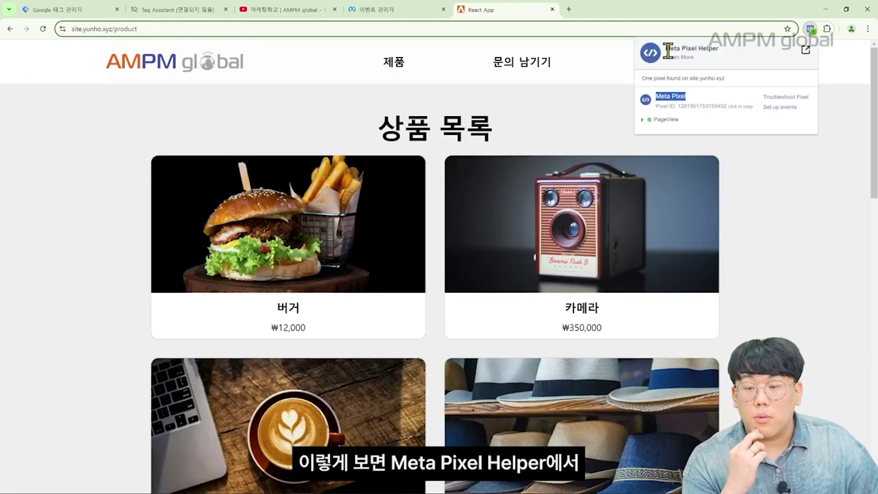
left_click_drag(664, 49, 723, 54)
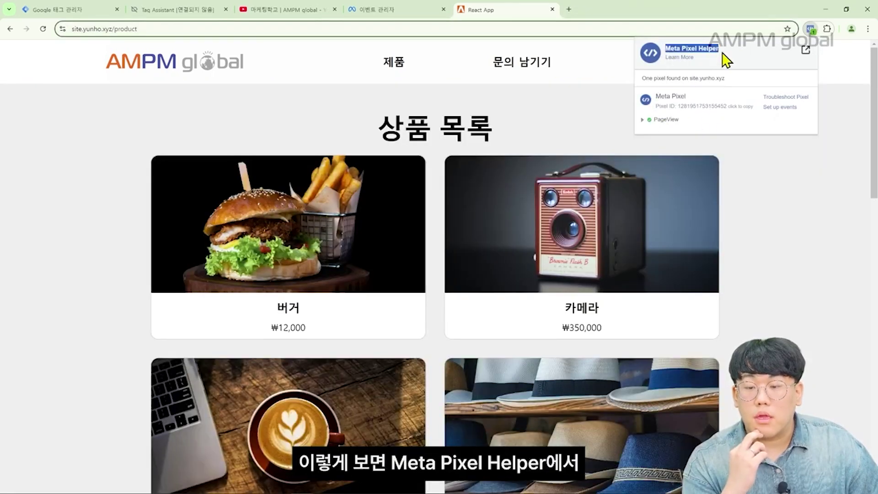
left_click(695, 102)
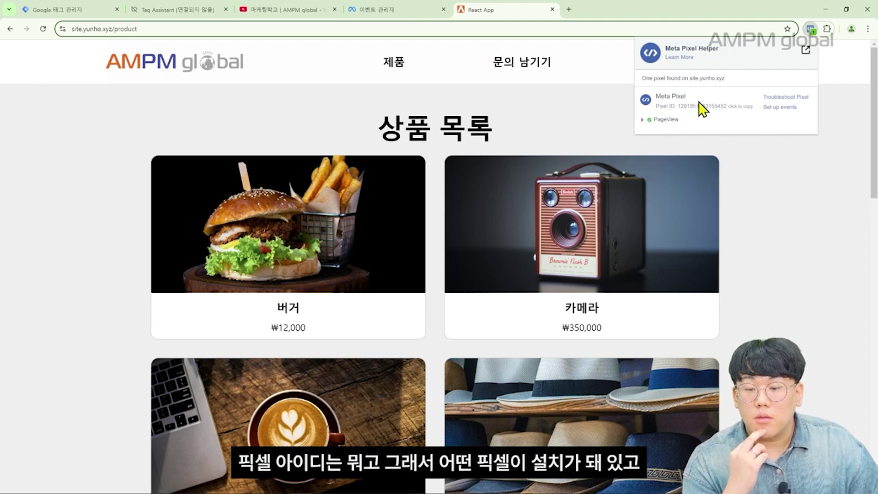
left_click(659, 117)
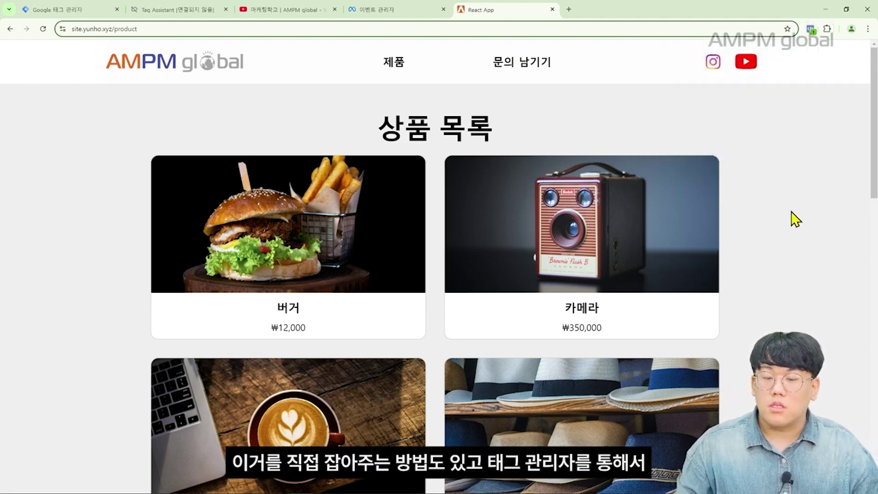
- Switch to Google Tag Manager and show the tag list of the site.yunho.xyz container
left_click(46, 9)
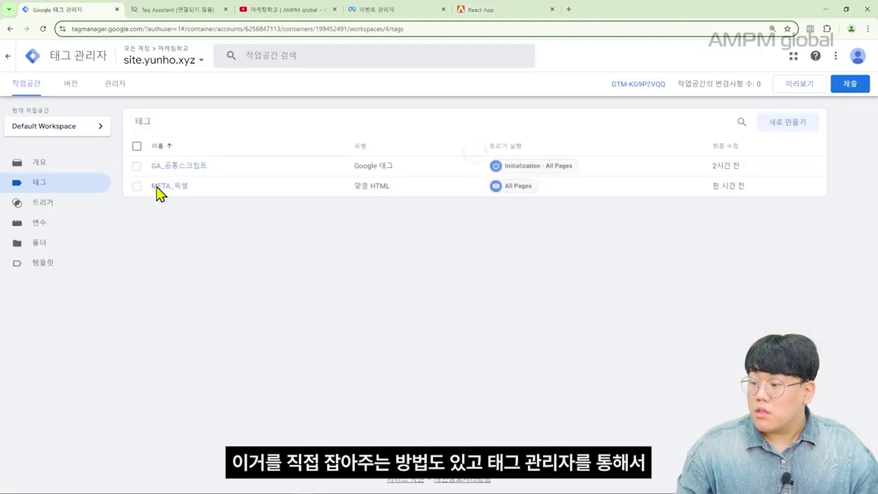